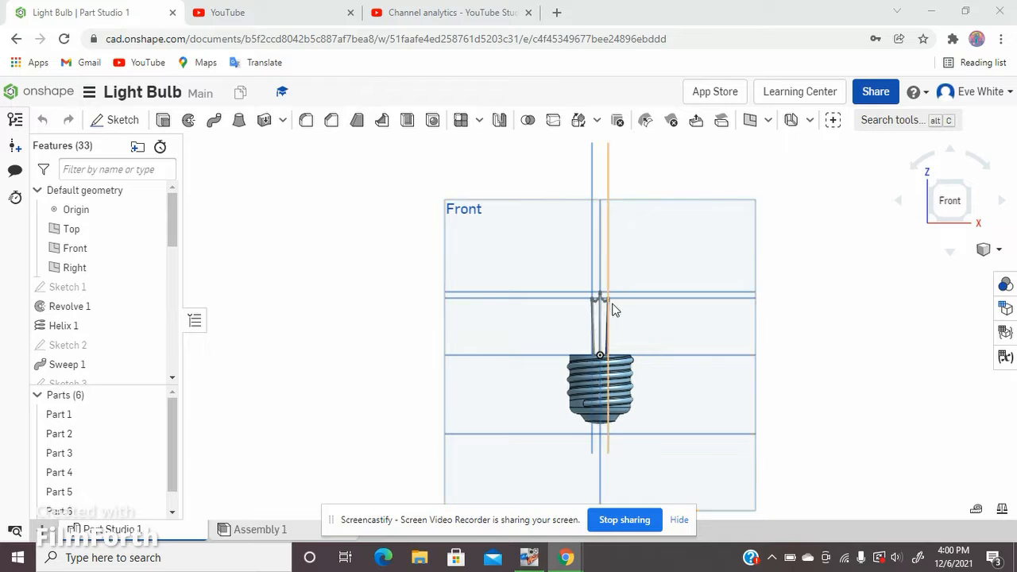
pyautogui.scroll(3, 673, 333)
pyautogui.scroll(2, 498, 231)
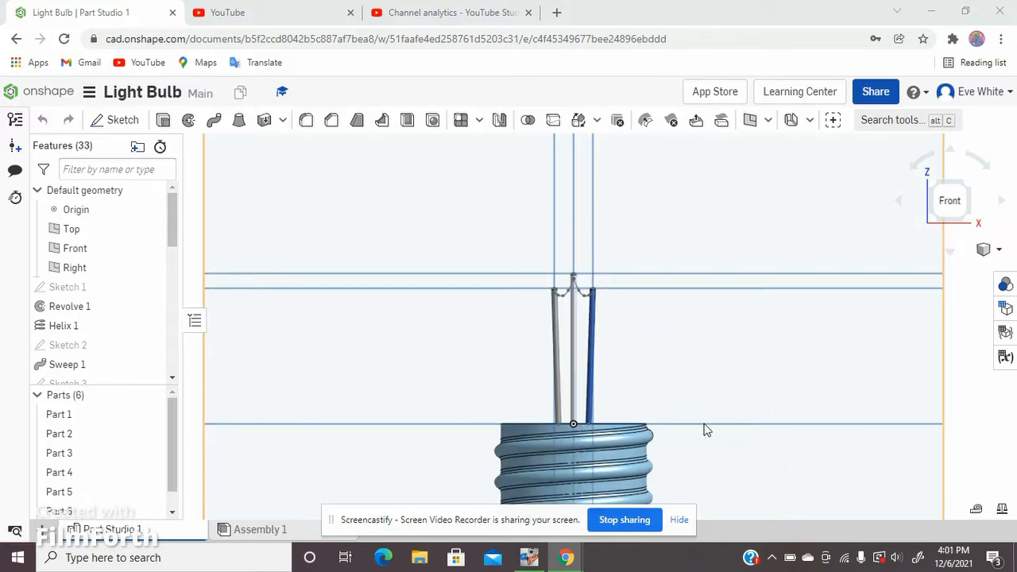
pyautogui.scroll(-2, 705, 426)
pyautogui.scroll(2, 704, 427)
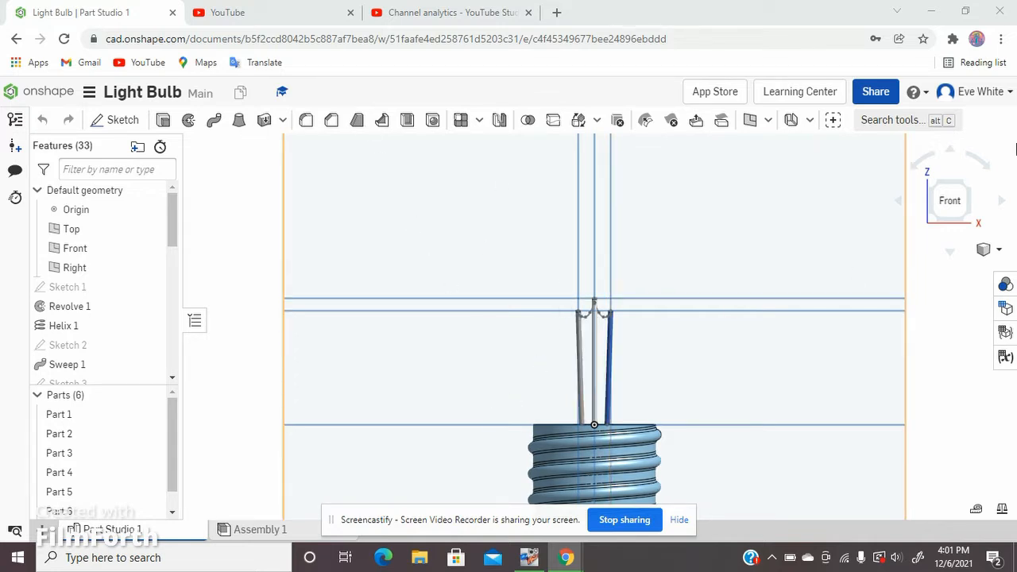
pyautogui.moveTo(938, 265); pyautogui.dragTo(942, 207, button='right')
pyautogui.click(944, 200)
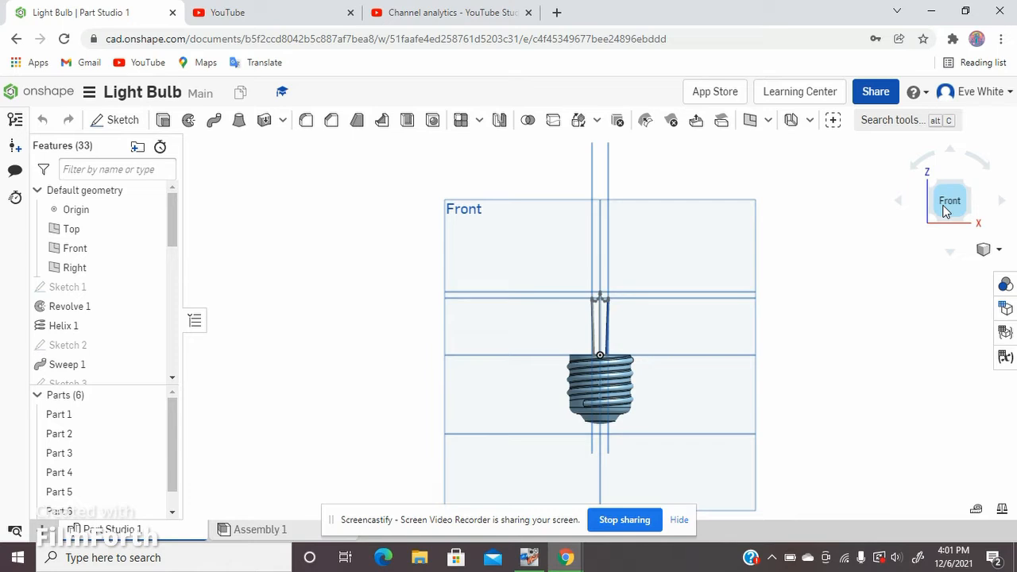
# Step: Start a new sketch on the Front plane of the light bulb model
pyautogui.click(675, 226)
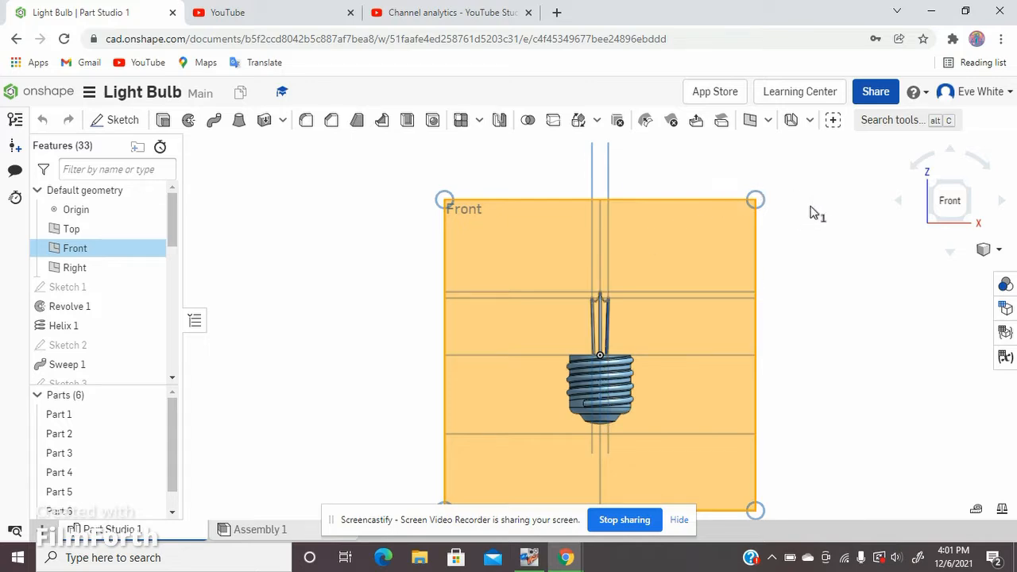
pyautogui.moveTo(810, 212); pyautogui.dragTo(805, 272, button='right')
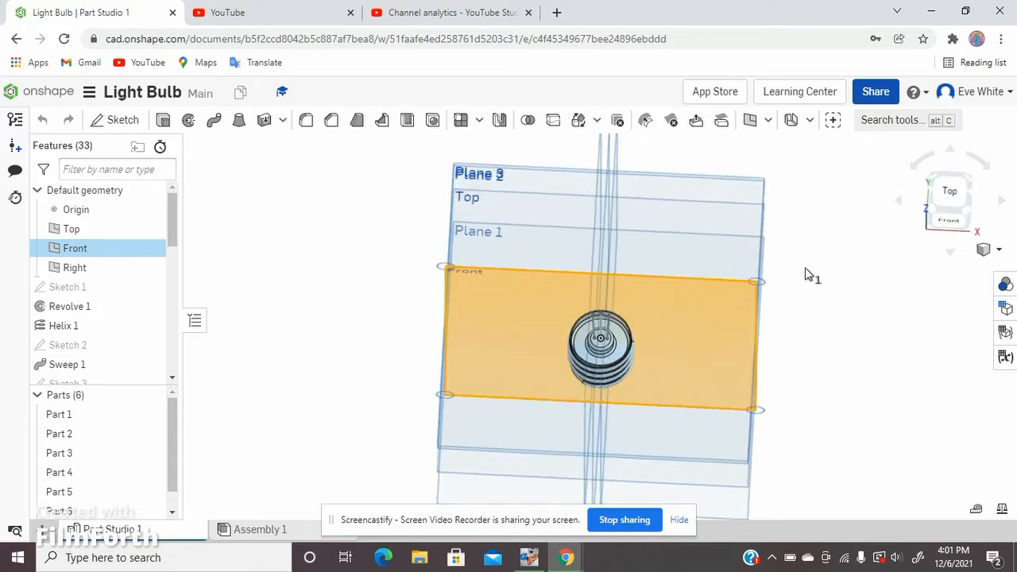
pyautogui.scroll(5, 620, 337)
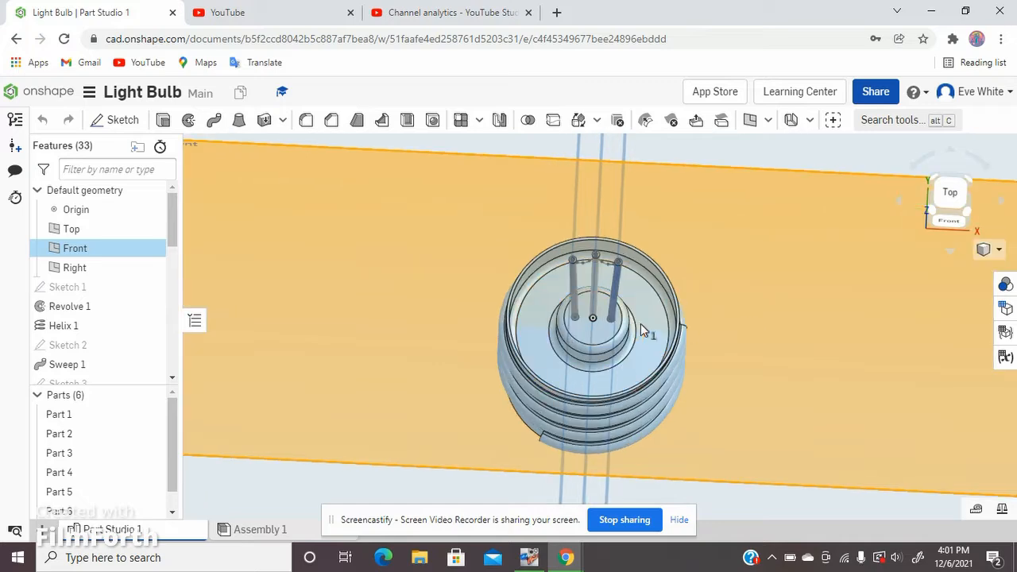
pyautogui.scroll(-5, 642, 325)
pyautogui.moveTo(935, 372); pyautogui.dragTo(827, 383, button='right')
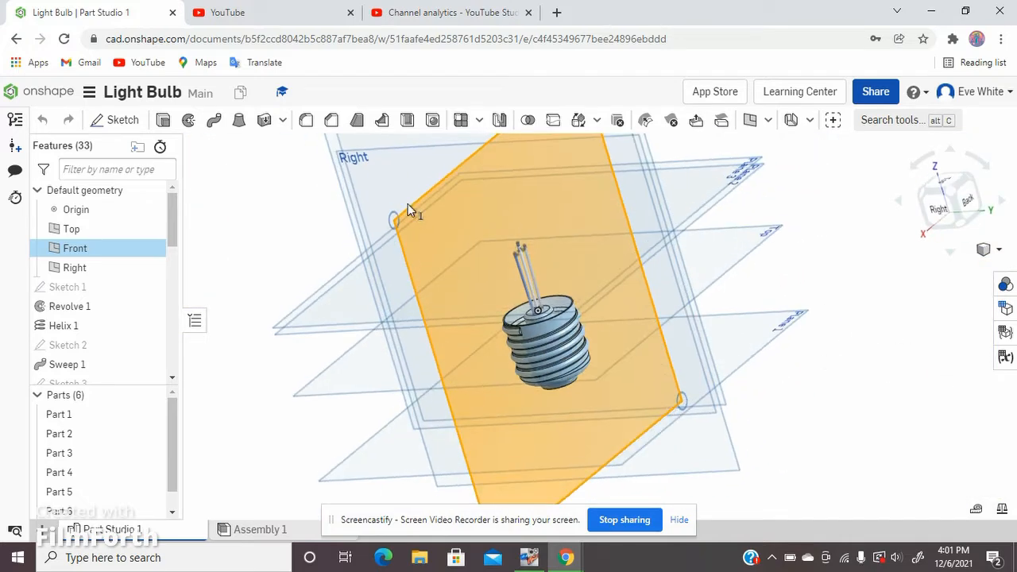
pyautogui.moveTo(267, 367); pyautogui.dragTo(430, 341, button='right')
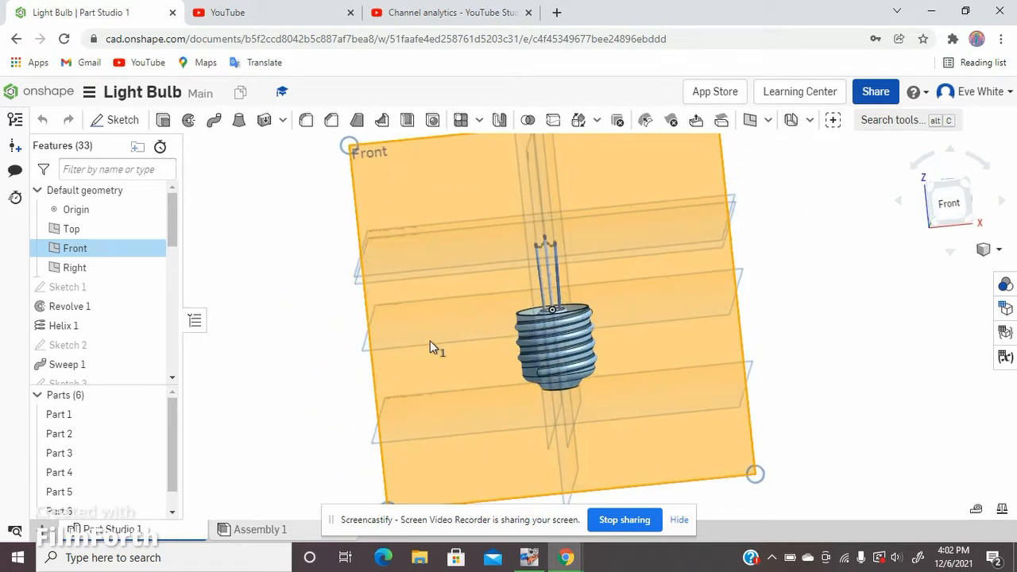
pyautogui.click(948, 208)
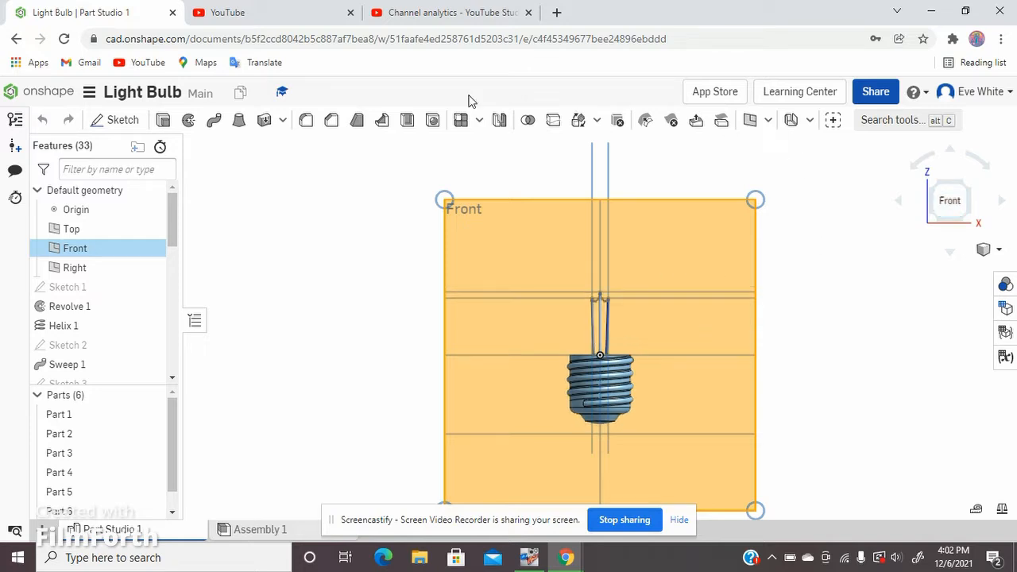
pyautogui.click(113, 124)
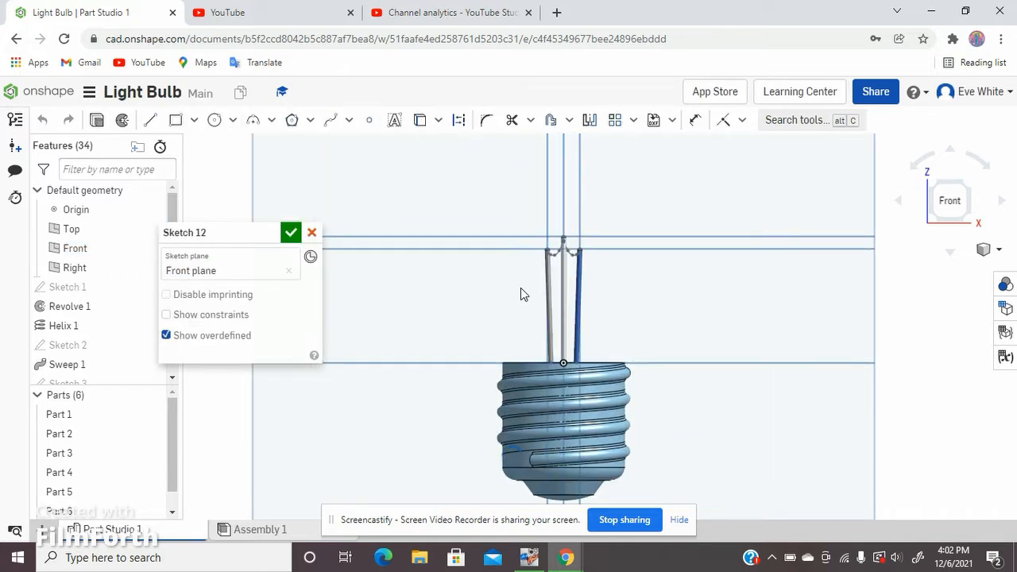
# Step: Project the inner wall and rounded bottom corner of the hollow screw base into the sketch with the Use tool
pyautogui.scroll(-4, 611, 343)
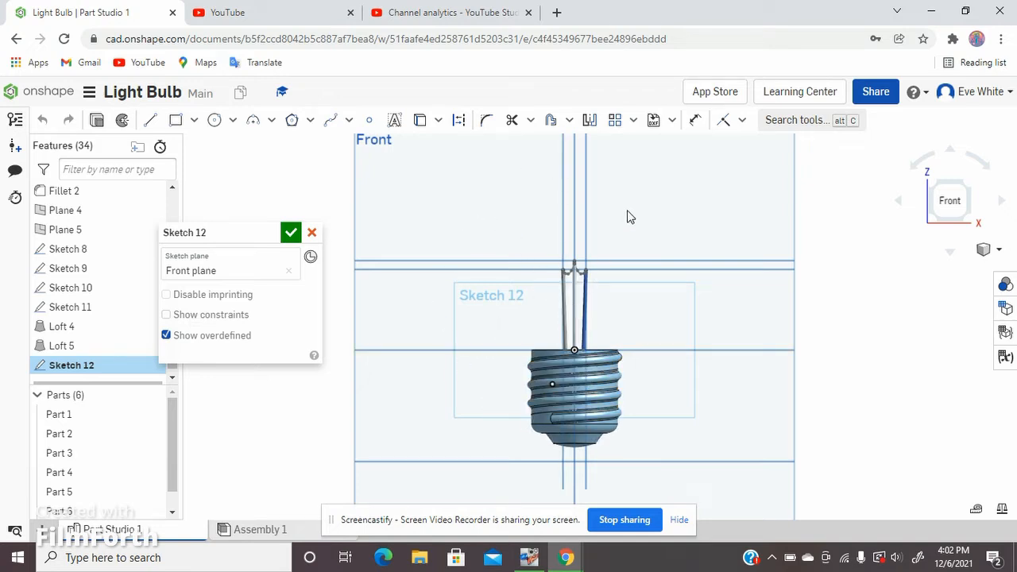
pyautogui.moveTo(631, 218); pyautogui.dragTo(623, 372, button='right')
pyautogui.rightClick(623, 372)
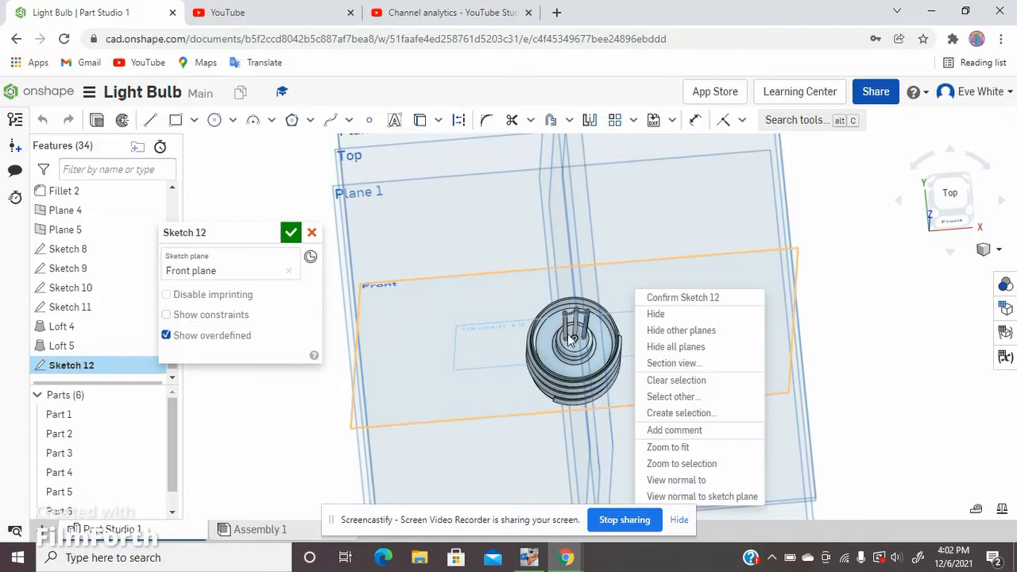
pyautogui.press('Escape')
pyautogui.scroll(4, 571, 342)
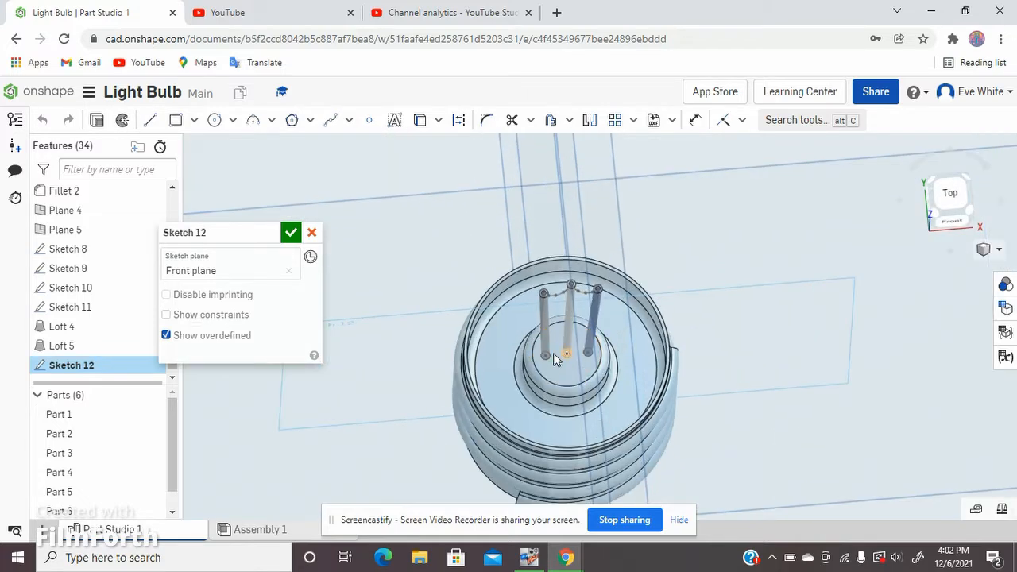
pyautogui.scroll(3, 553, 360)
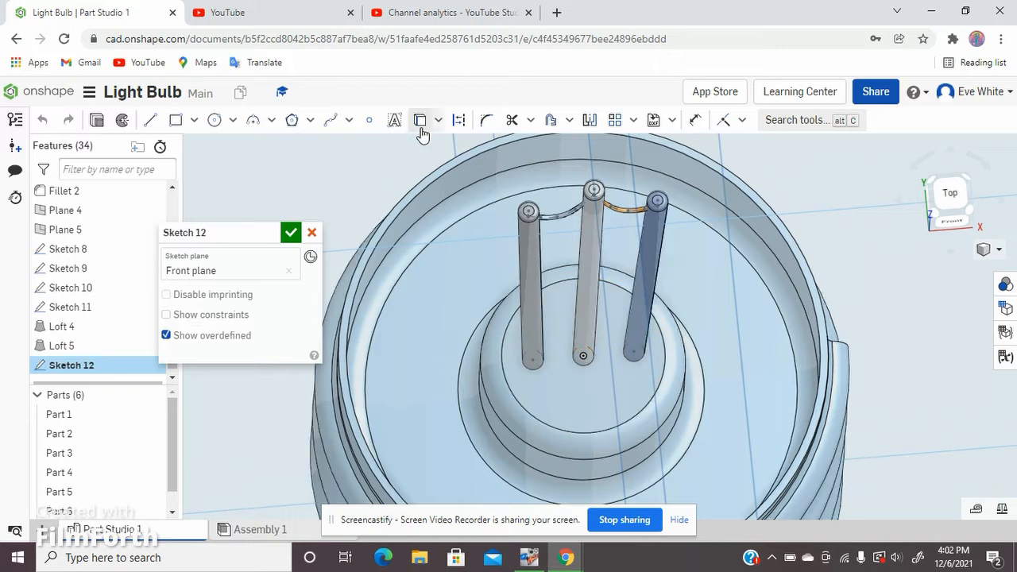
pyautogui.click(420, 123)
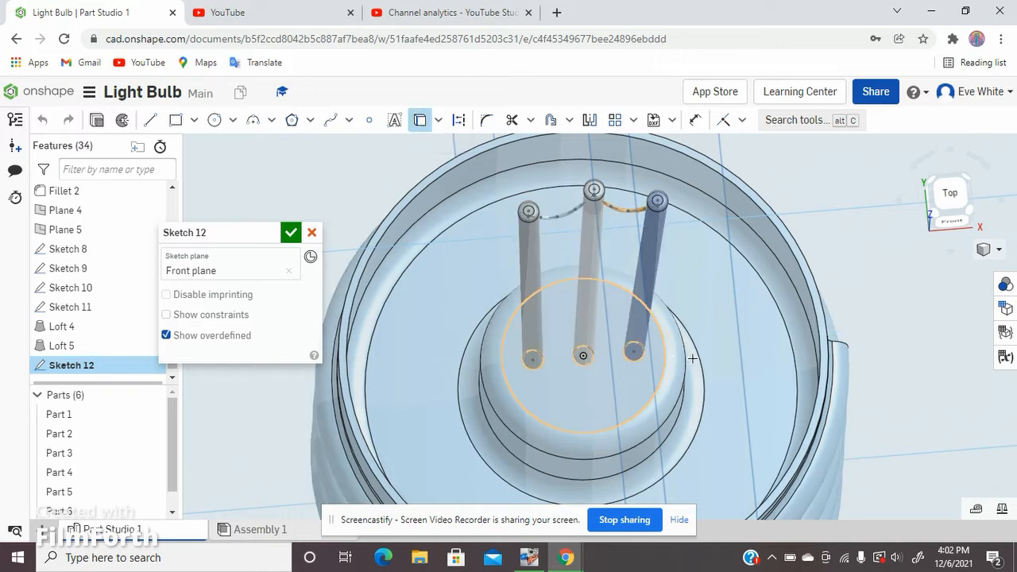
pyautogui.moveTo(710, 363); pyautogui.dragTo(394, 408, button='right')
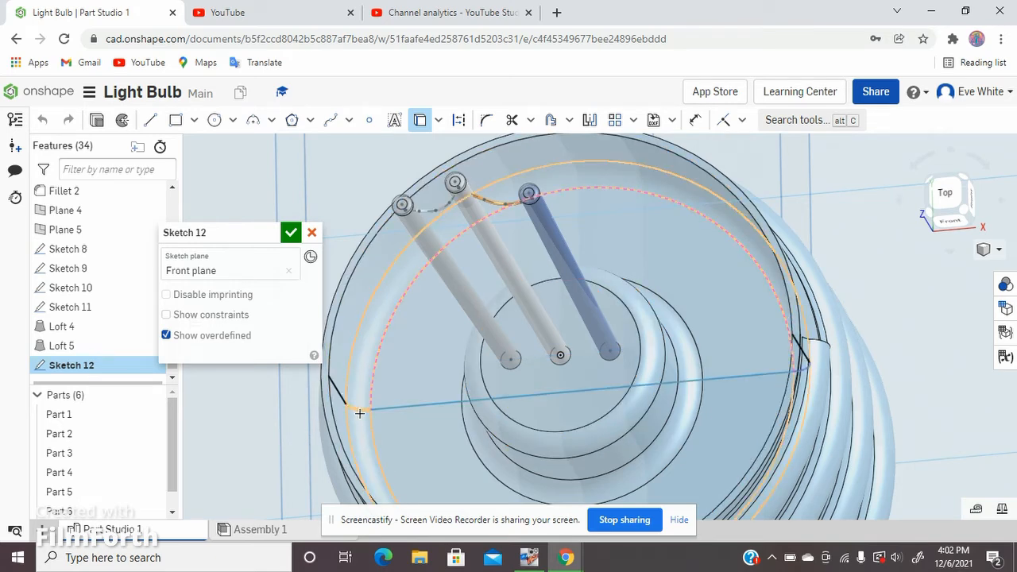
pyautogui.click(449, 449)
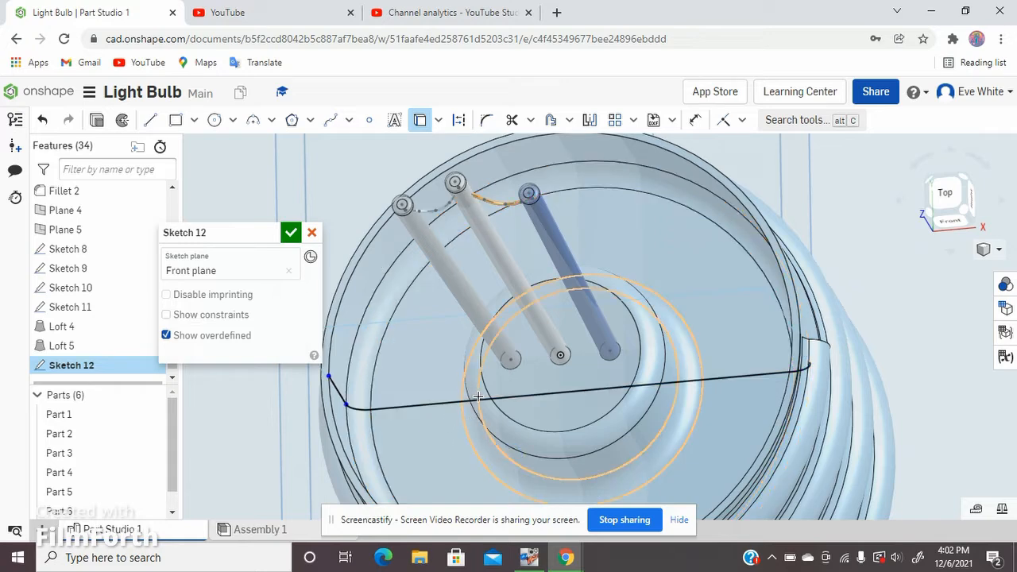
pyautogui.moveTo(479, 399); pyautogui.dragTo(496, 383, button='right')
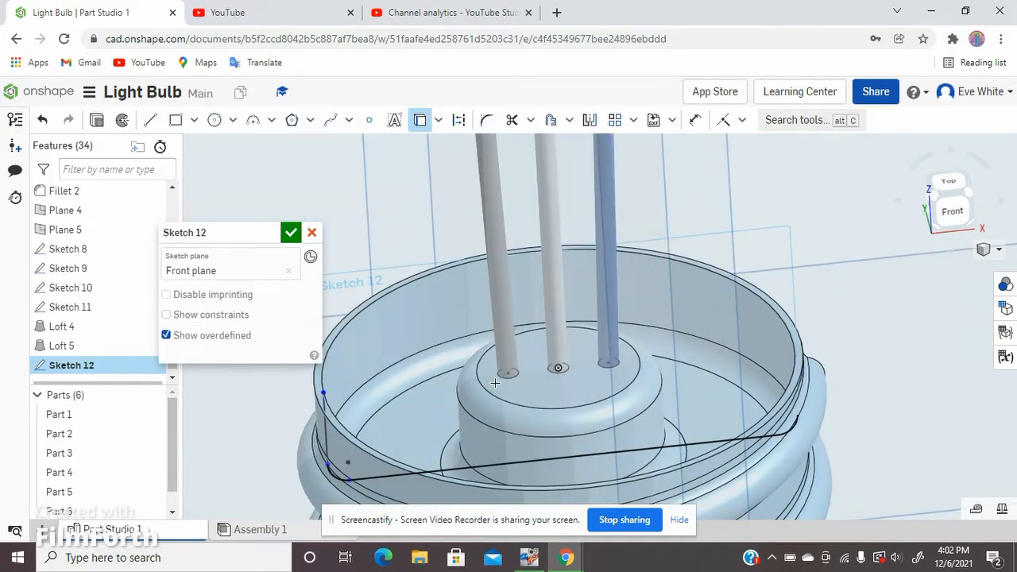
pyautogui.click(949, 219)
pyautogui.scroll(3, 634, 339)
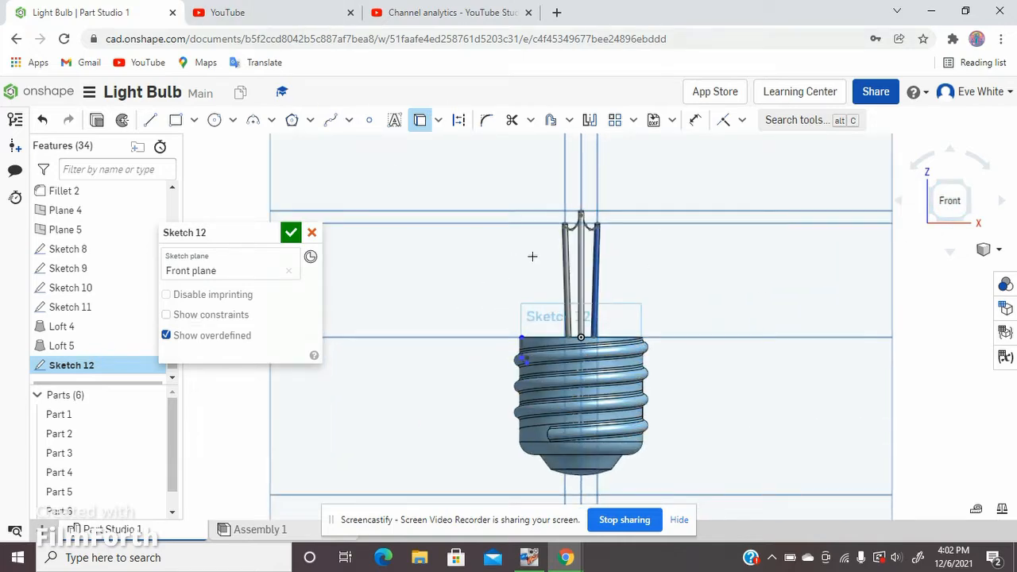
# Step: Project the inner floor of the screw base into the sketch as a line continuing from the rounded corner
pyautogui.moveTo(541, 242); pyautogui.dragTo(539, 321, button='right')
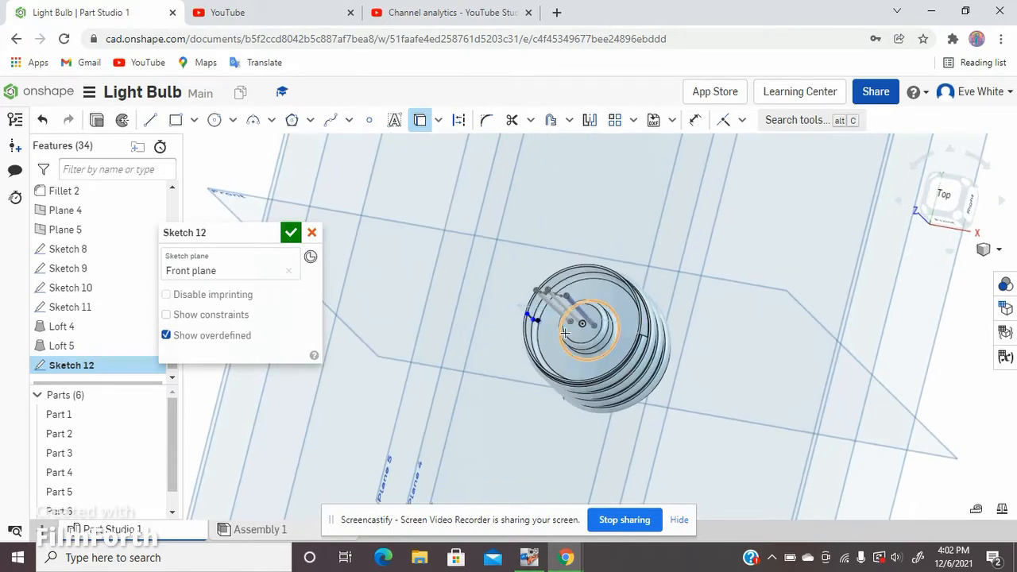
pyautogui.scroll(5, 540, 320)
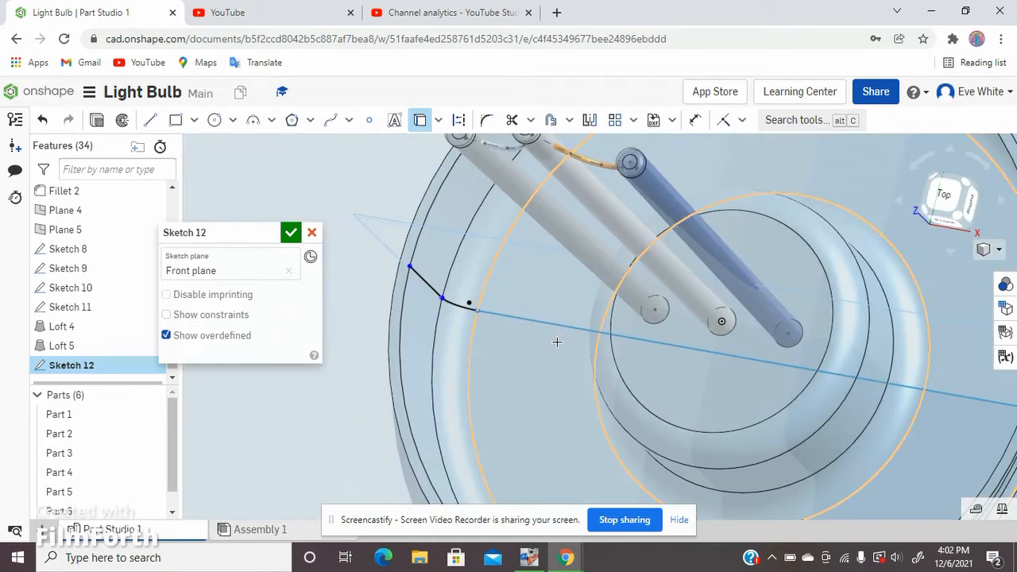
pyautogui.moveTo(538, 358); pyautogui.dragTo(544, 344, button='right')
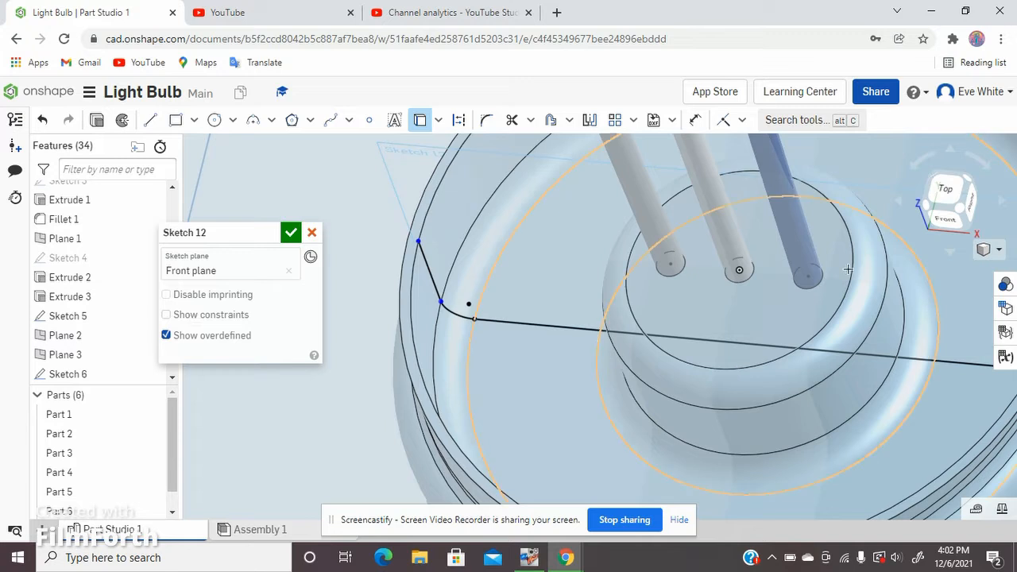
pyautogui.click(946, 216)
pyautogui.scroll(5, 585, 350)
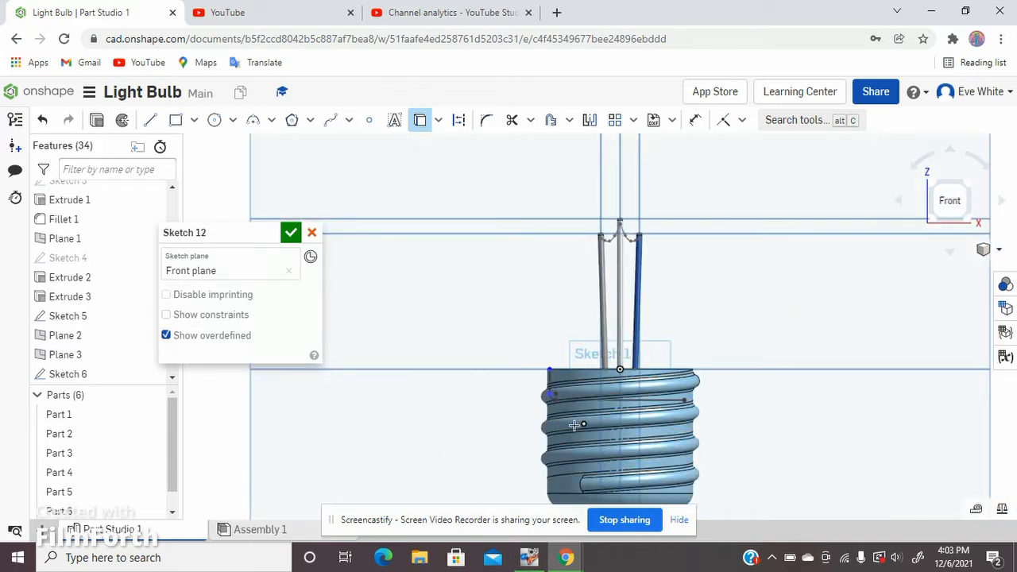
pyautogui.scroll(2, 593, 406)
pyautogui.scroll(4, 593, 406)
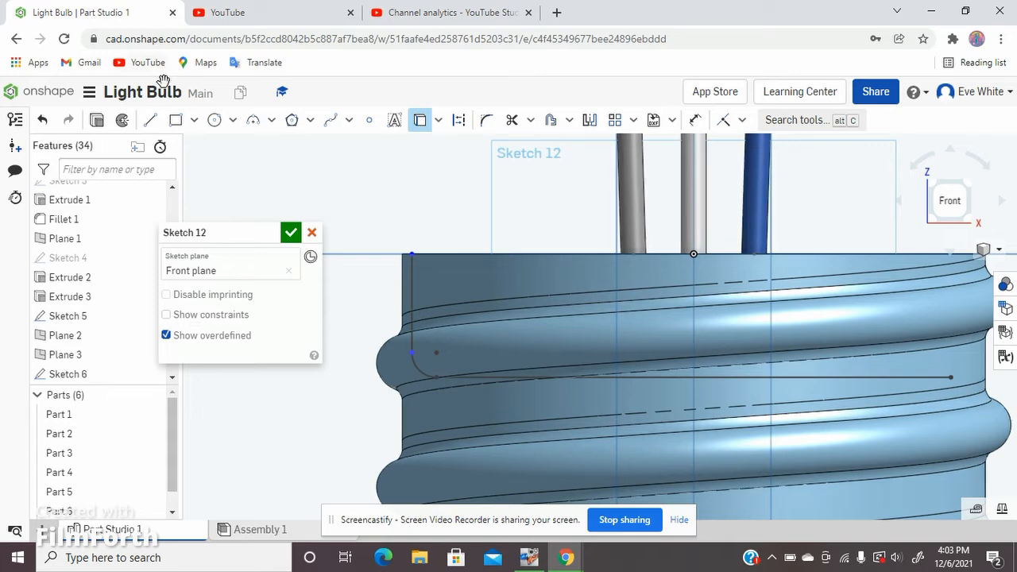
pyautogui.click(150, 123)
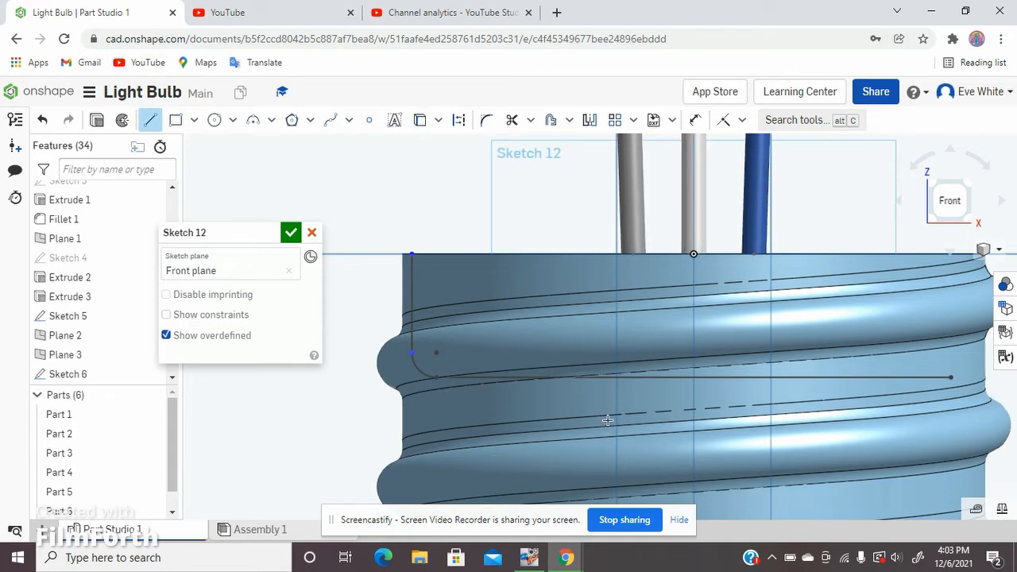
pyautogui.scroll(-3, 607, 421)
pyautogui.scroll(-2, 605, 424)
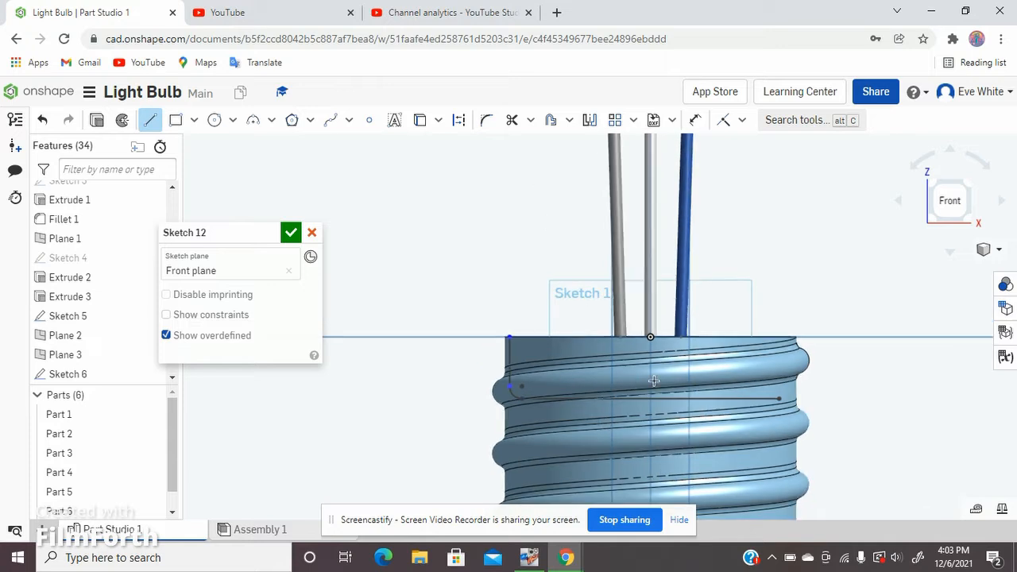
pyautogui.scroll(-2, 714, 454)
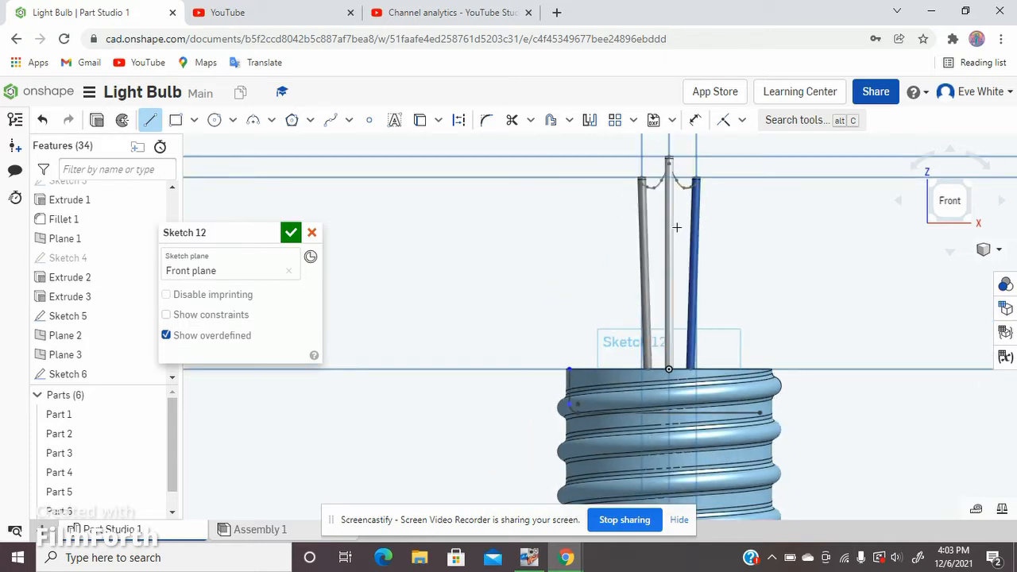
pyautogui.moveTo(676, 236); pyautogui.dragTo(658, 298, button='middle')
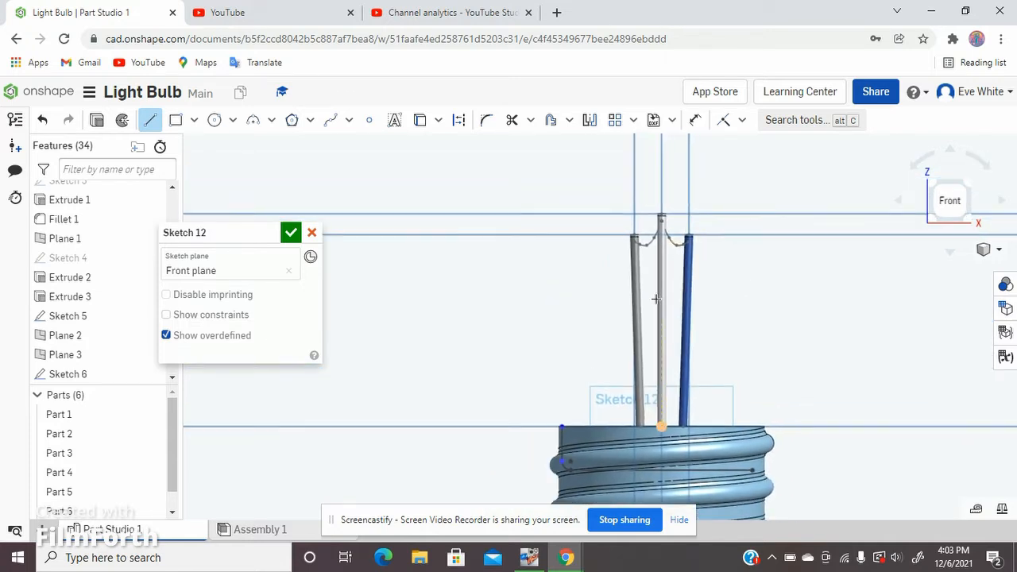
# Step: Draw a spline for half the glass bulb outline, from the top of the projected inner wall, bulging outward and ending above the origin on the vertical centerline
pyautogui.click(329, 120)
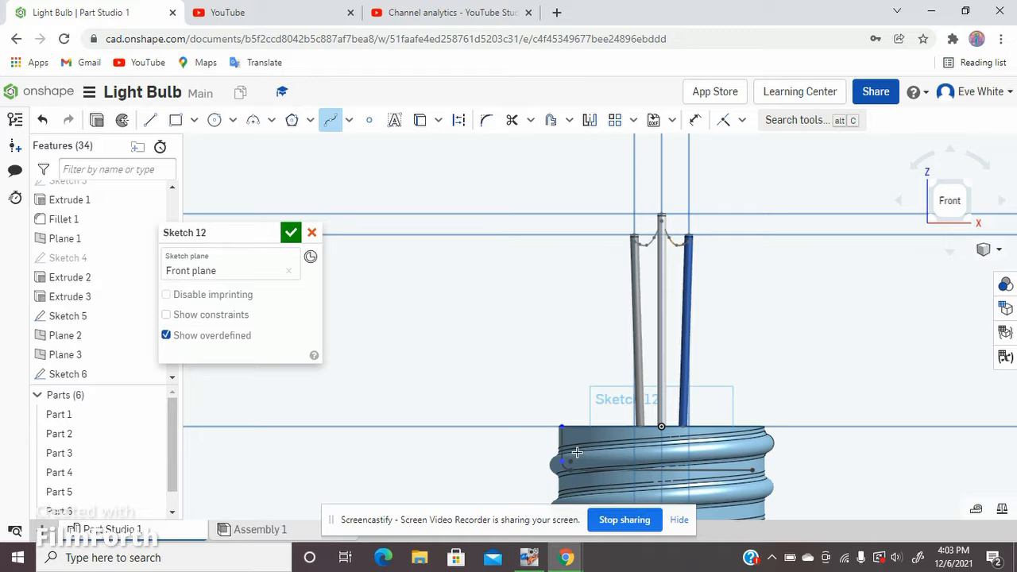
pyautogui.scroll(5, 576, 449)
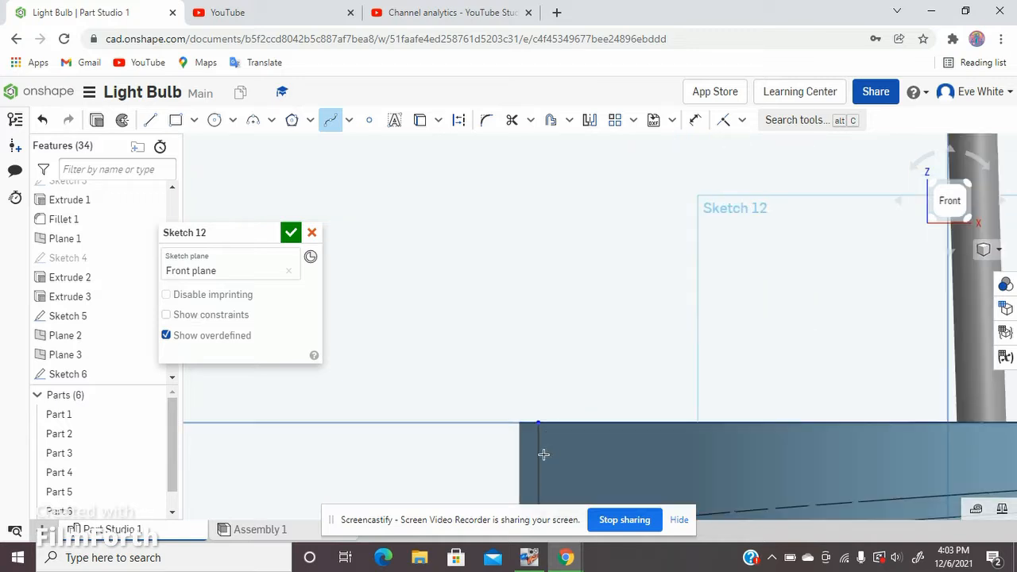
pyautogui.scroll(2, 543, 454)
pyautogui.scroll(-5, 549, 442)
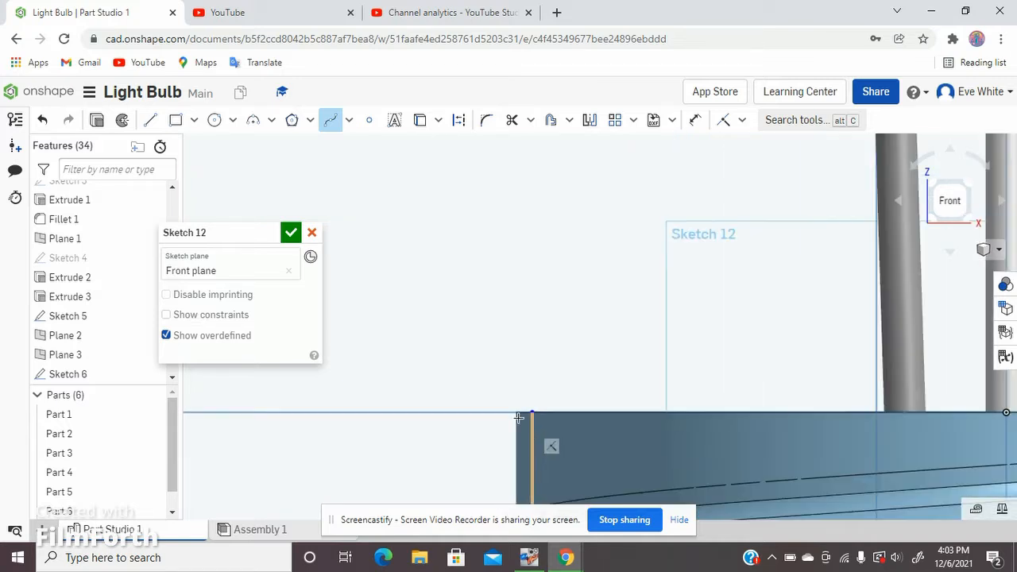
pyautogui.scroll(-5, 534, 407)
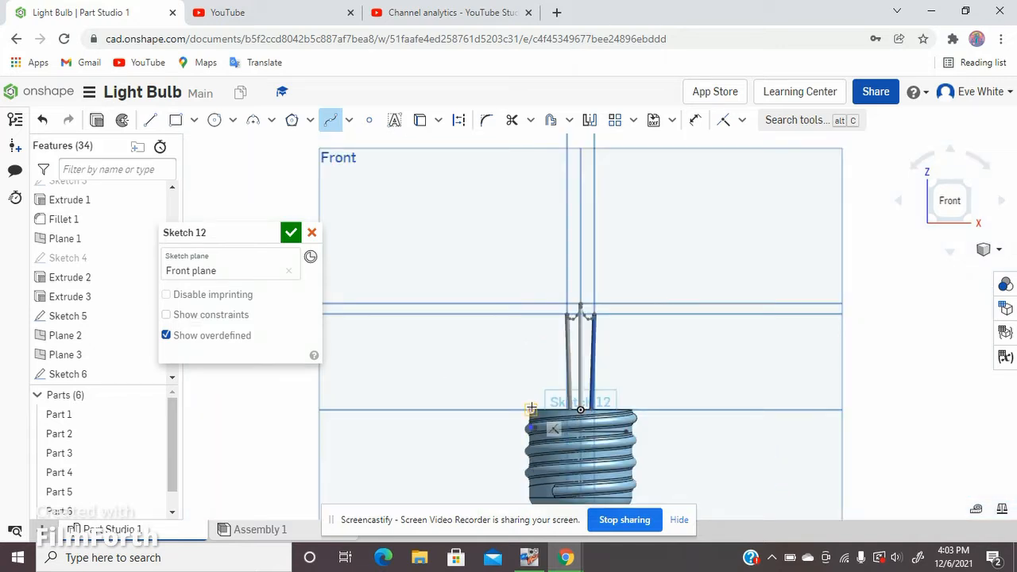
pyautogui.click(530, 408)
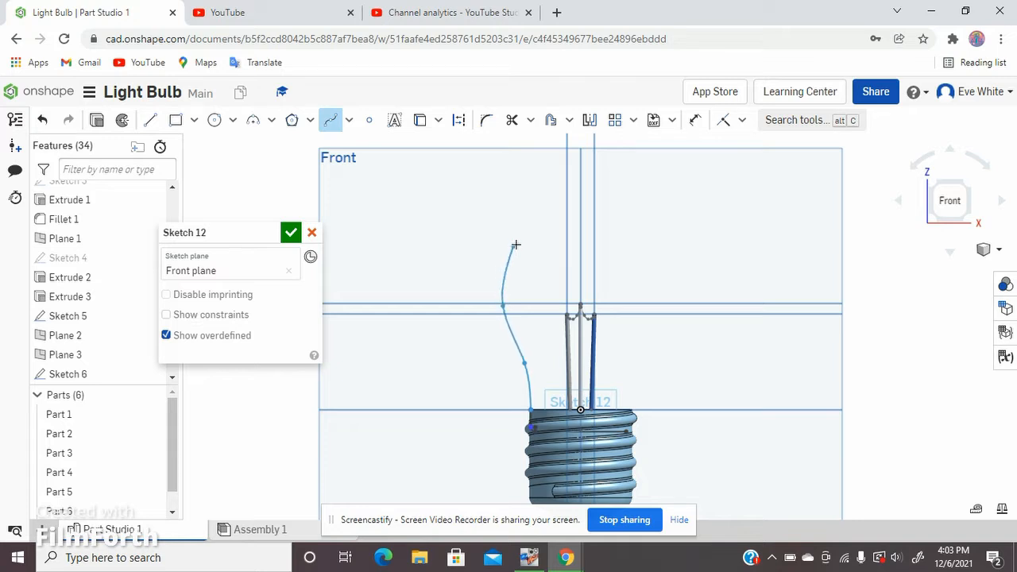
pyautogui.doubleClick(512, 242)
pyautogui.click(551, 213)
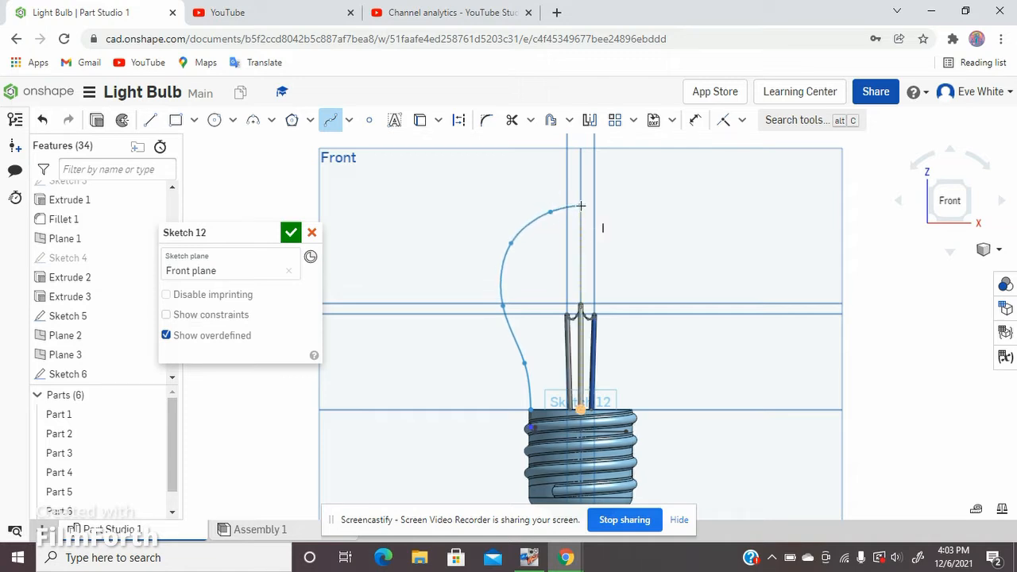
pyautogui.doubleClick(580, 206)
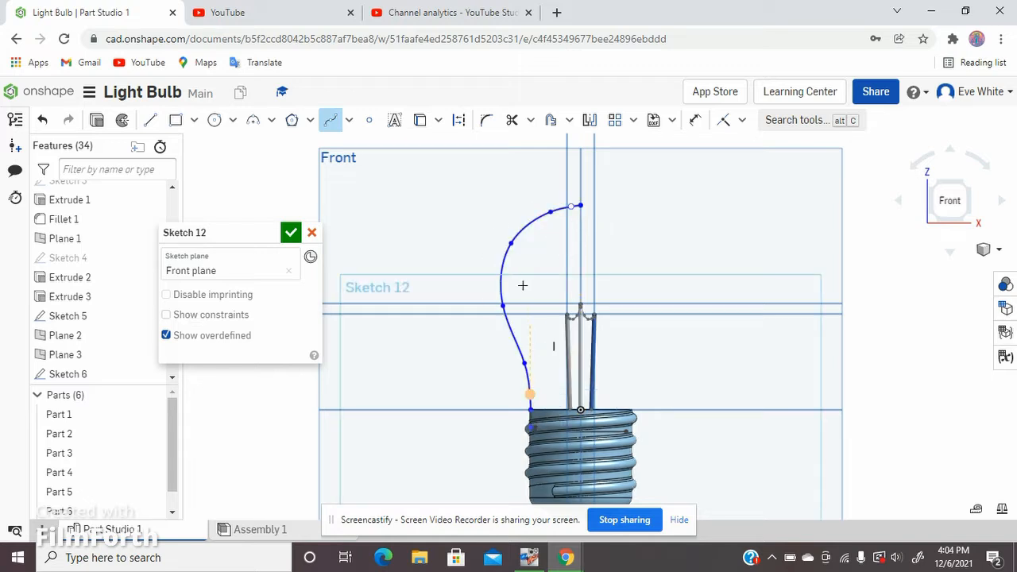
# Step: Delete the bulb outline spline from the sketch, keeping the projected base geometry
pyautogui.press('Escape')
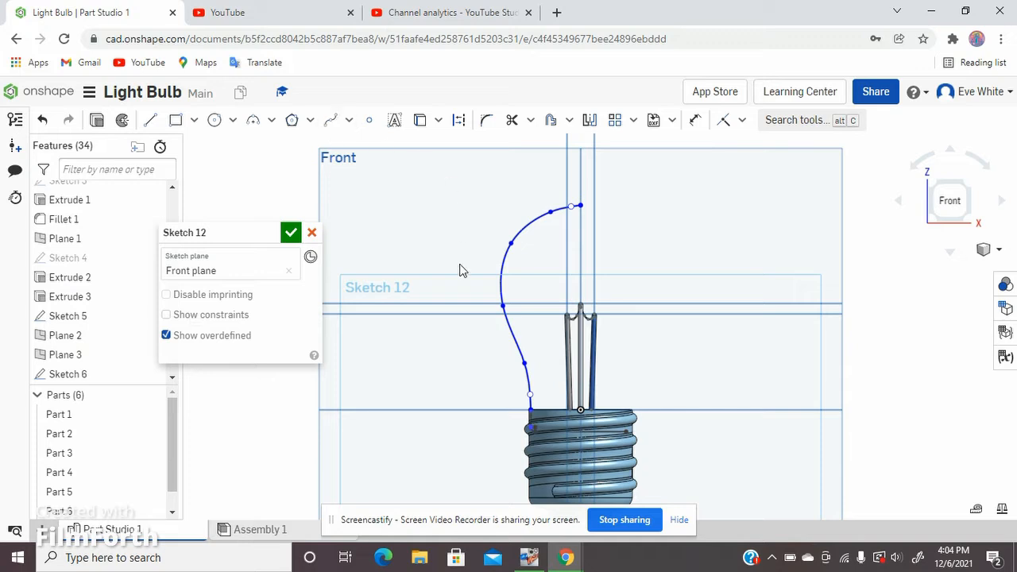
pyautogui.click(500, 274)
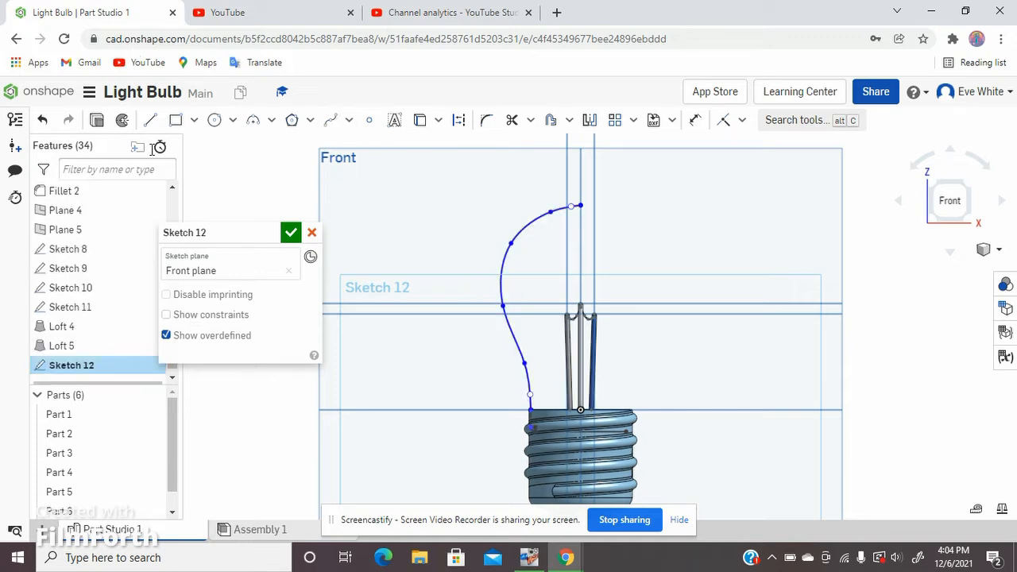
pyautogui.press('Delete')
# Step: Draw a short S-shaped spline from the top of the projected inner wall outward to the height of the outer filament supports' tips
pyautogui.click(329, 123)
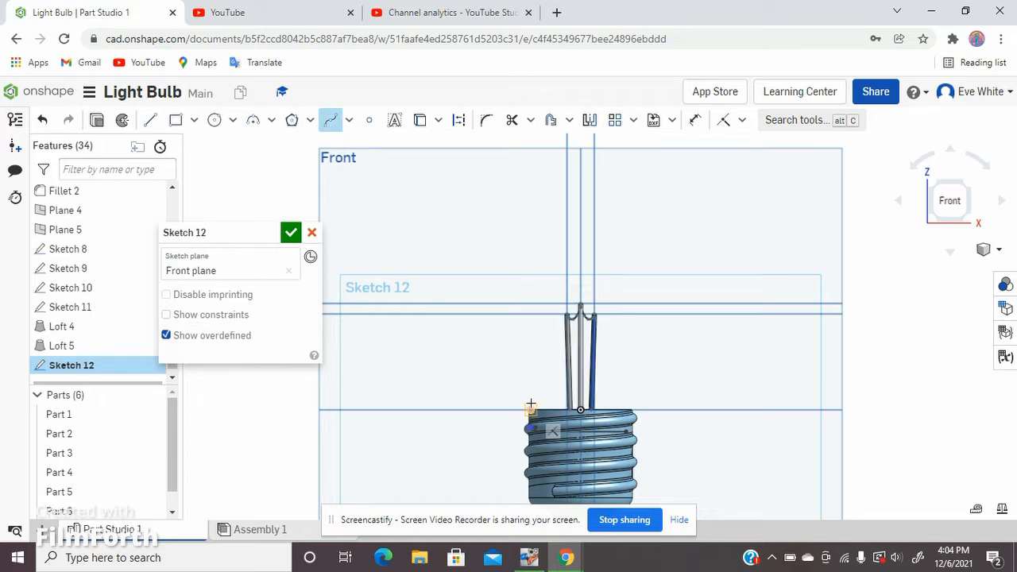
pyautogui.click(531, 410)
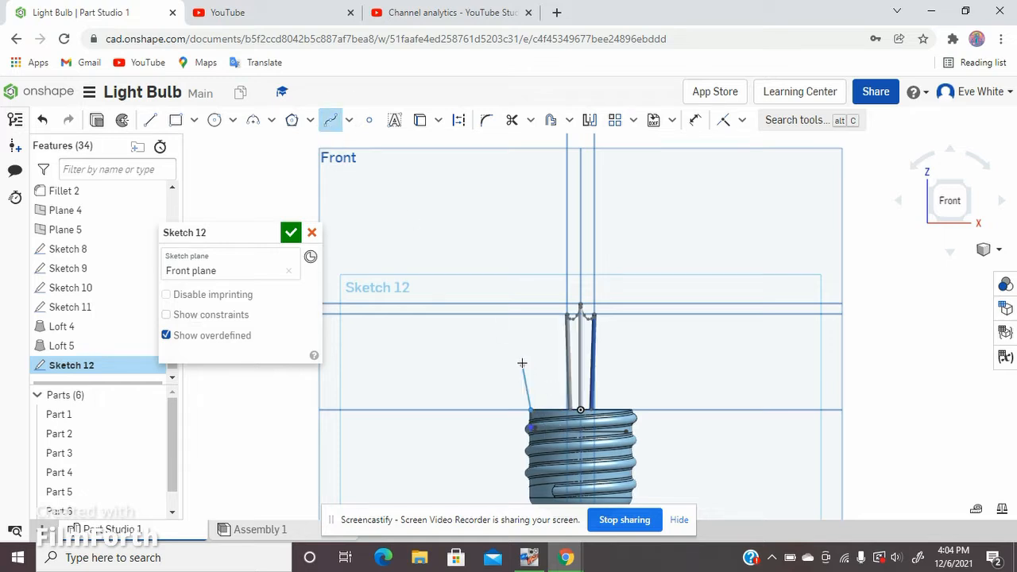
pyautogui.doubleClick(479, 316)
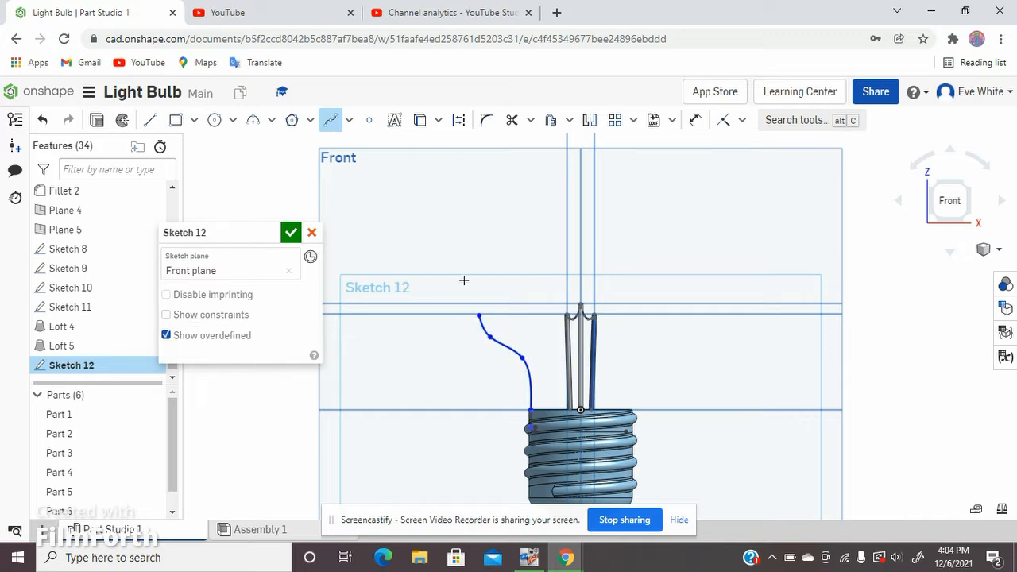
# Step: Draw a vertical line about 0.897 long up from the spline's outer end and a horizontal line about 1.165 long to the centerline
pyautogui.click(150, 119)
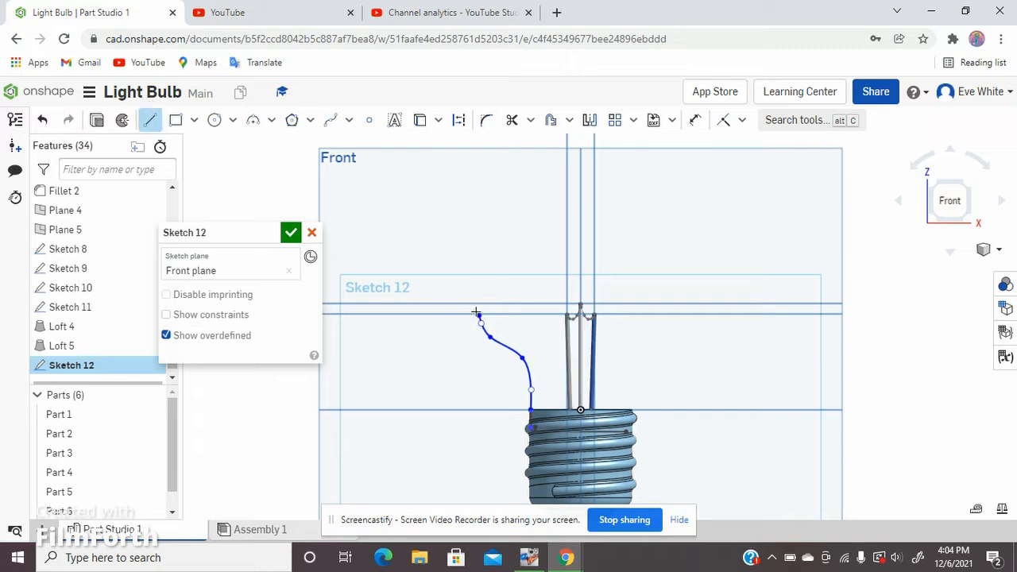
pyautogui.click(479, 237)
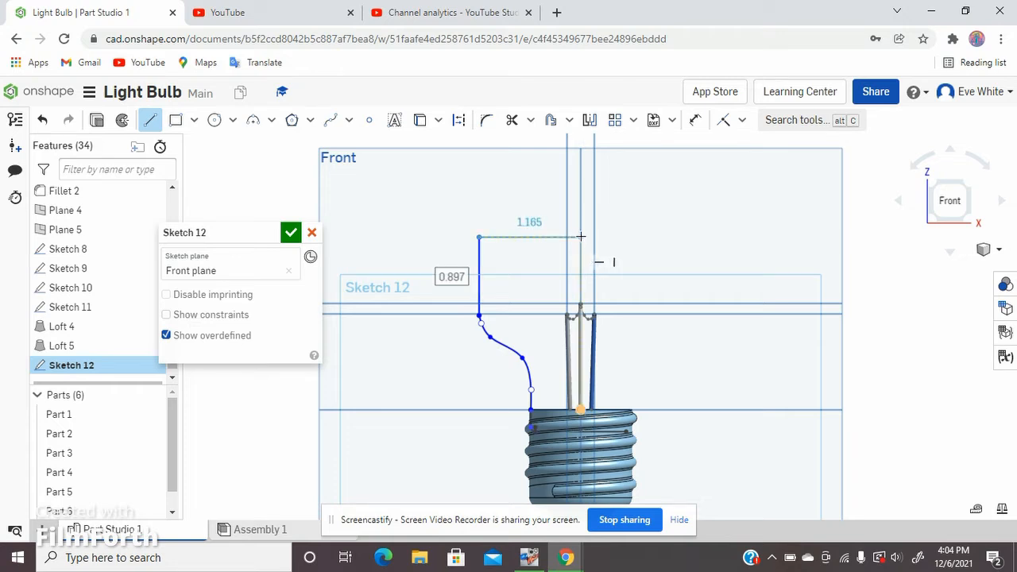
pyautogui.click(581, 236)
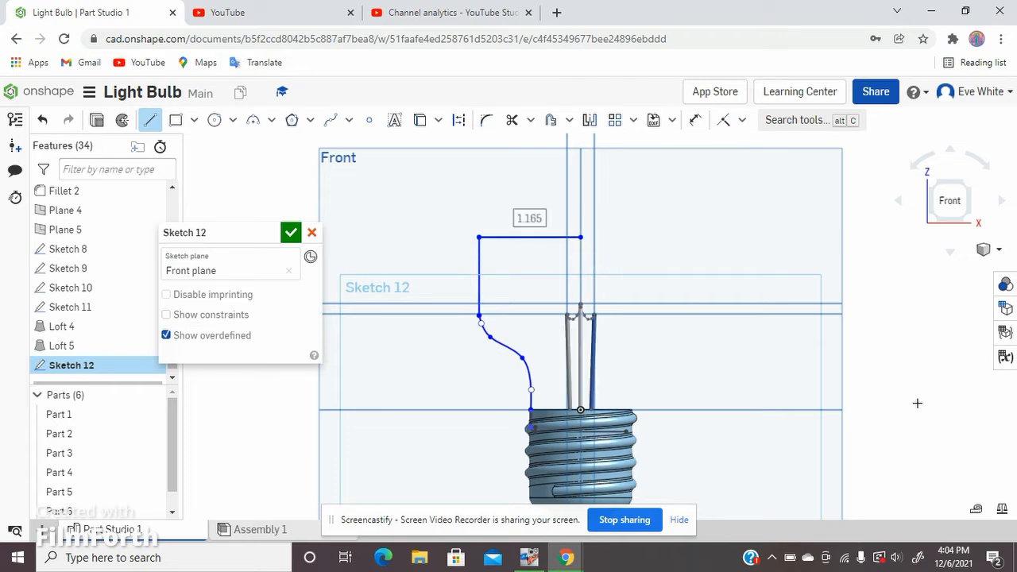
# Step: Undo the two straight lines and the short S-shaped spline
pyautogui.click(43, 120)
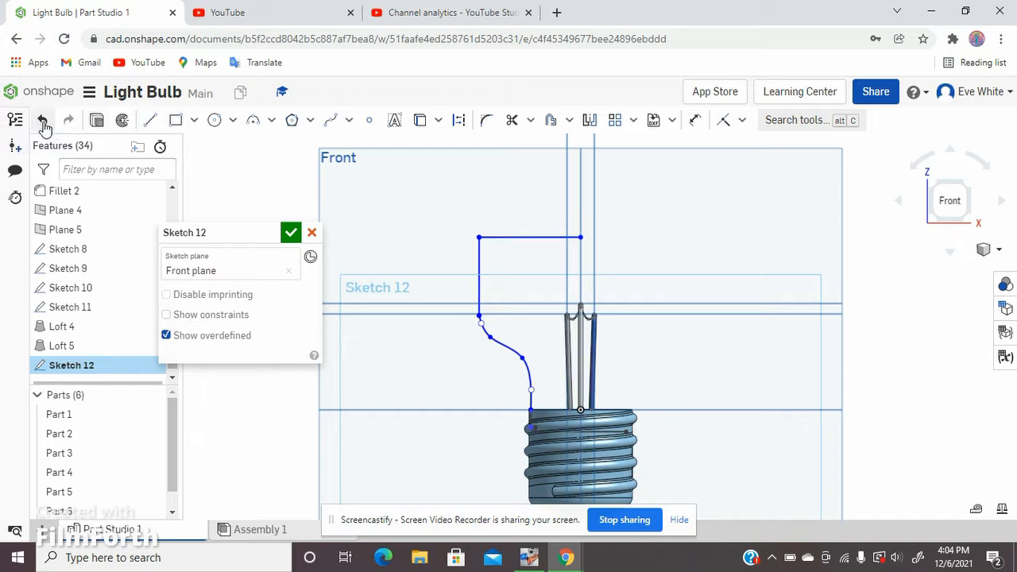
pyautogui.click(43, 120)
pyautogui.click(43, 120)
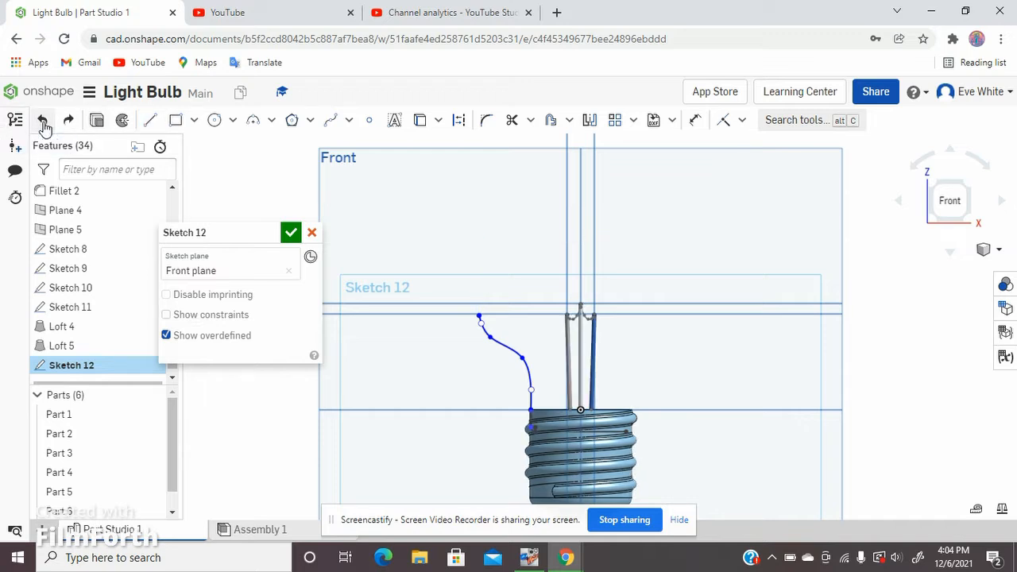
pyautogui.click(42, 120)
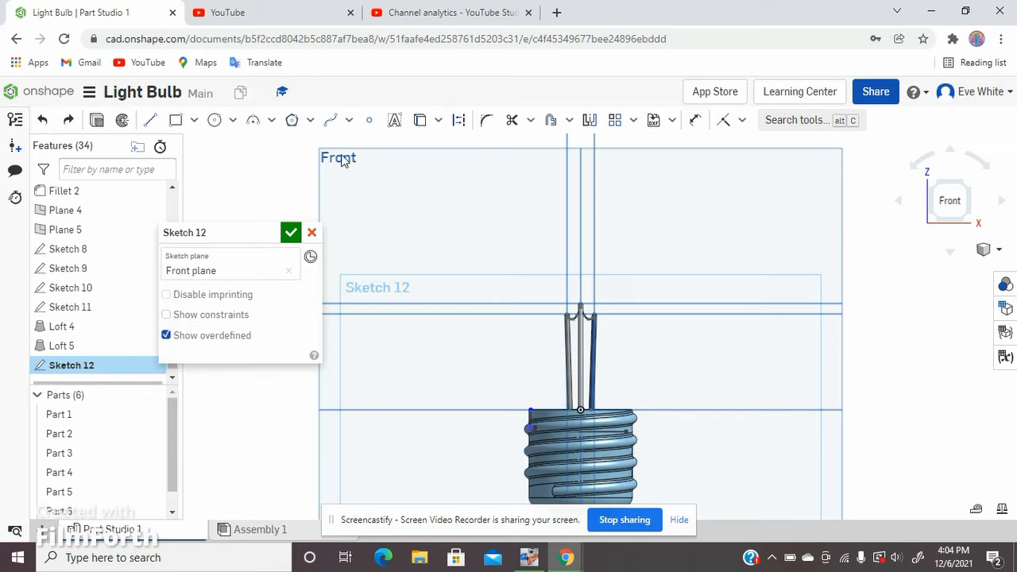
# Step: Draw a spline from the top of the projected inner wall, curving outward and over the filament supports to the vertical centerline
pyautogui.click(330, 120)
pyautogui.scroll(3, 551, 394)
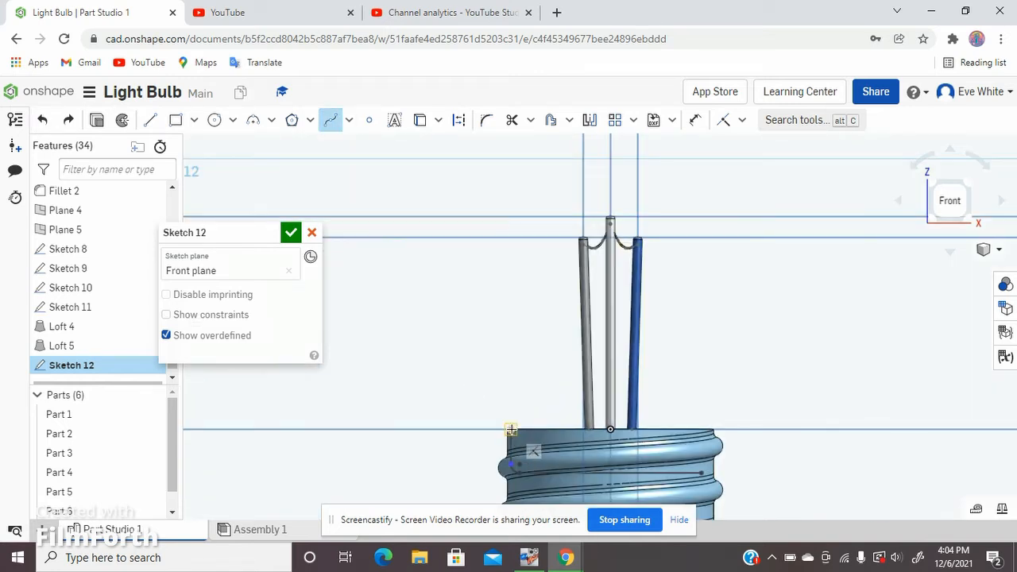
pyautogui.click(511, 429)
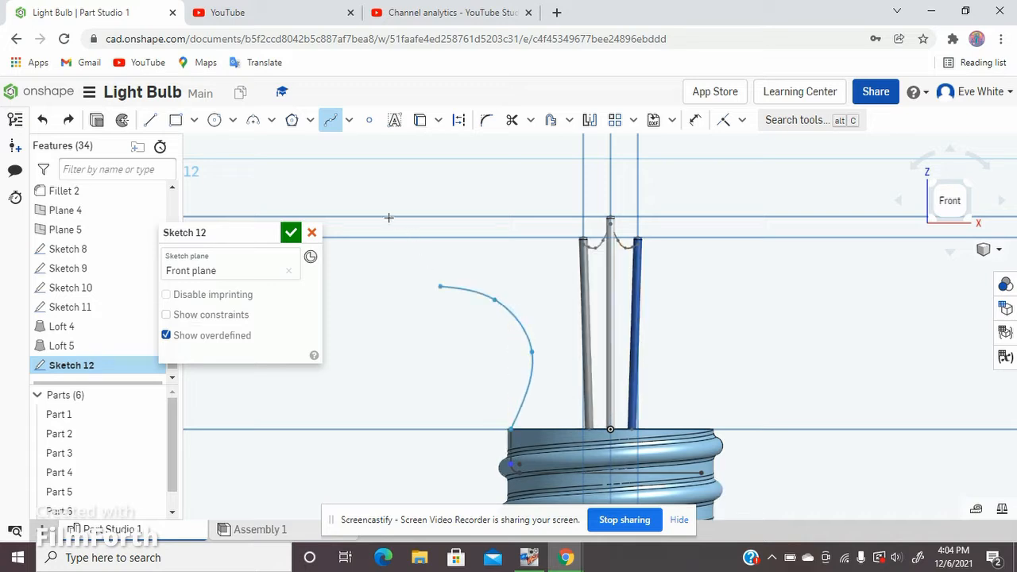
pyautogui.click(415, 150)
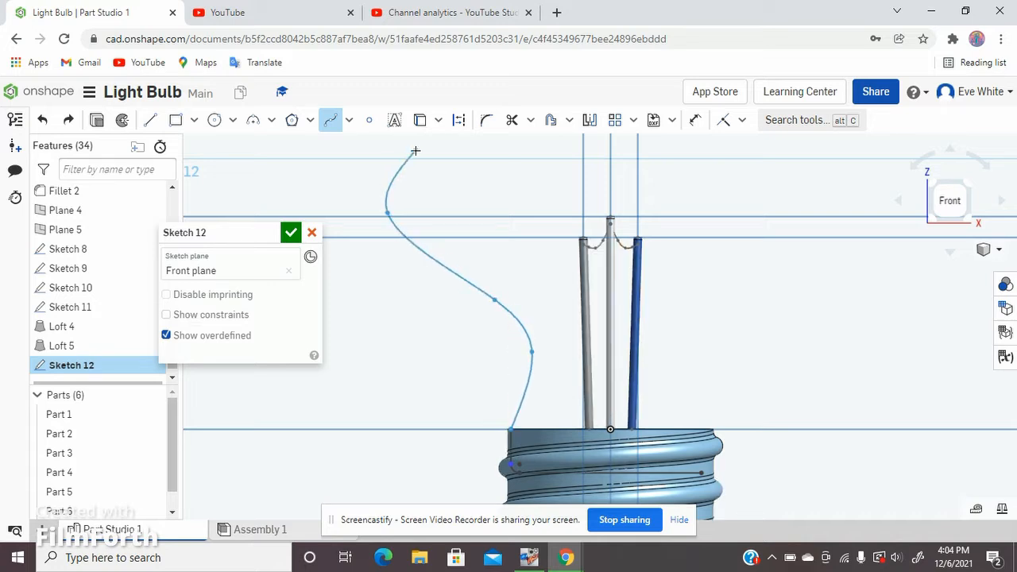
pyautogui.scroll(-4, 447, 343)
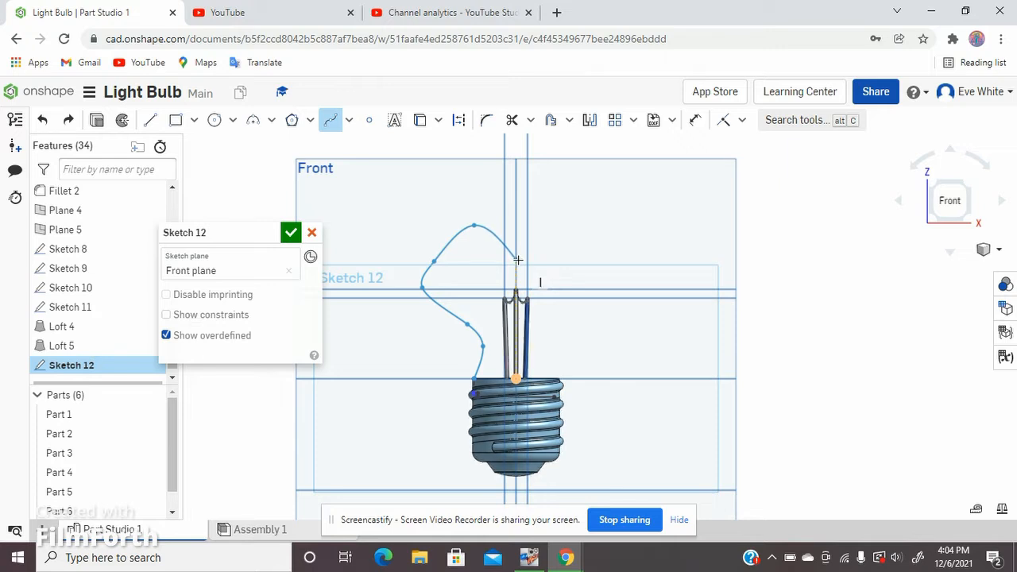
pyautogui.doubleClick(518, 260)
# Step: Undo the spline that runs from the base's inner wall to the centerline
pyautogui.scroll(5, 512, 239)
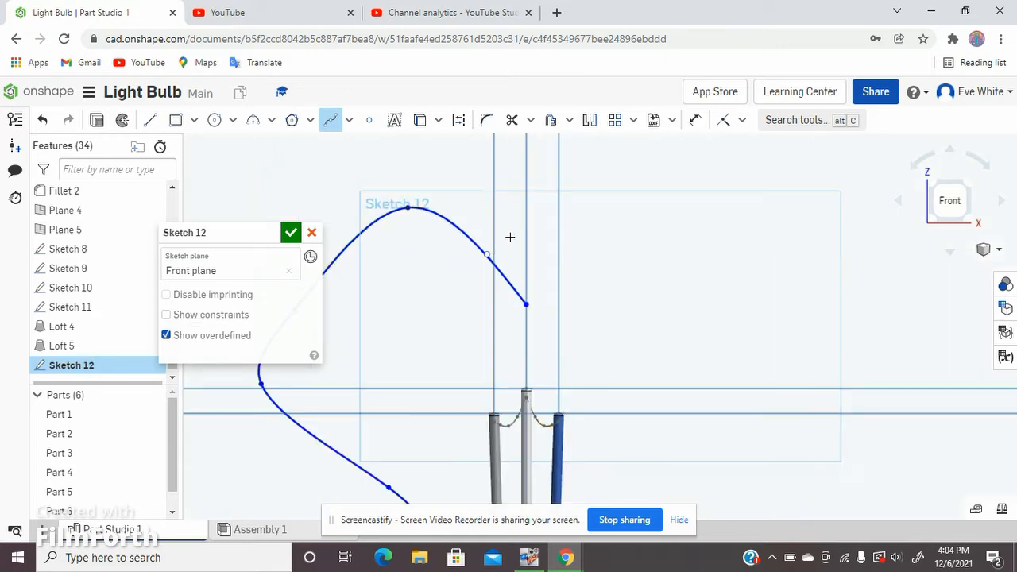
pyautogui.scroll(2, 510, 237)
pyautogui.scroll(-5, 495, 197)
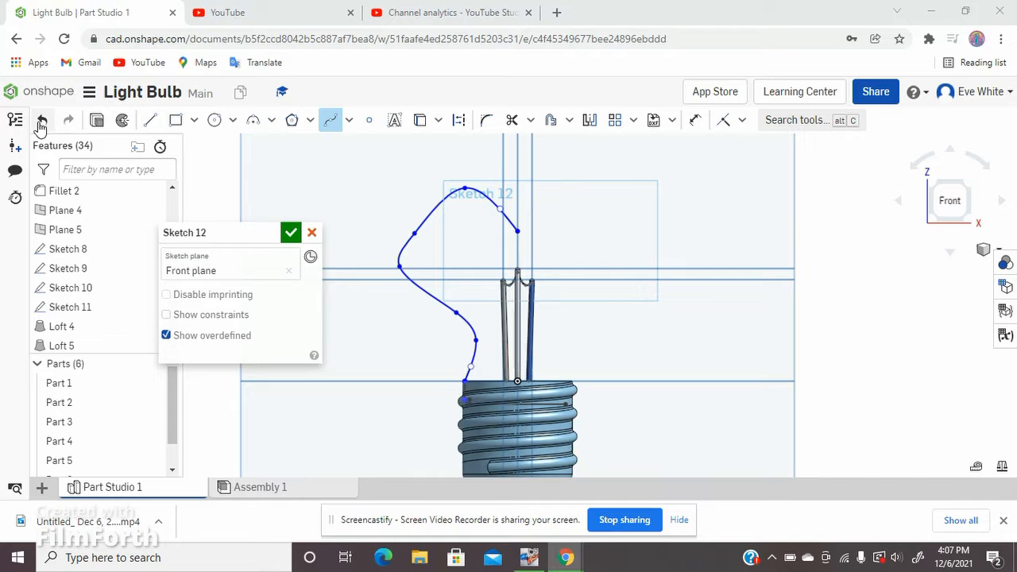
pyautogui.press('Escape')
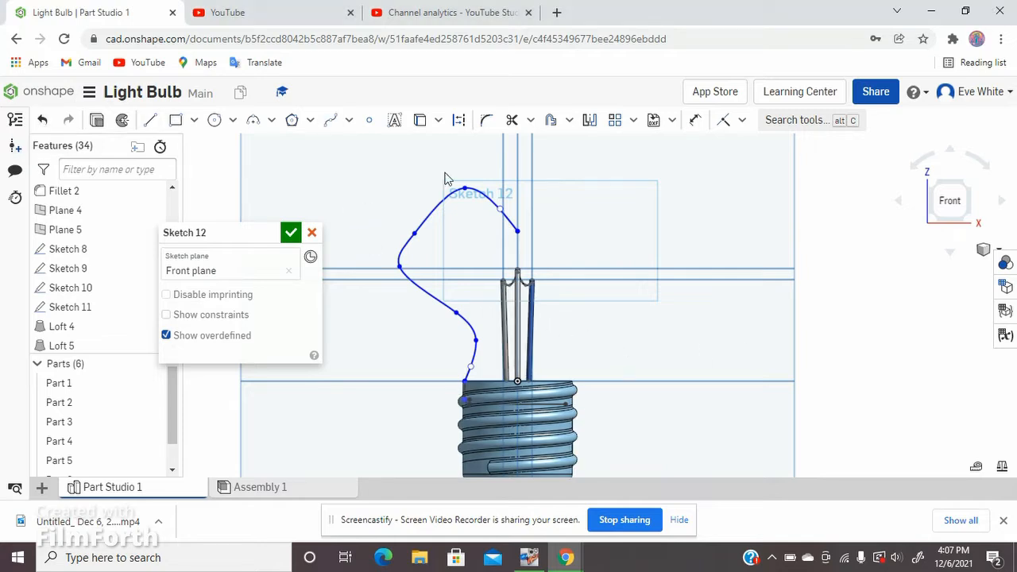
pyautogui.hotkey('ctrl', 'z')
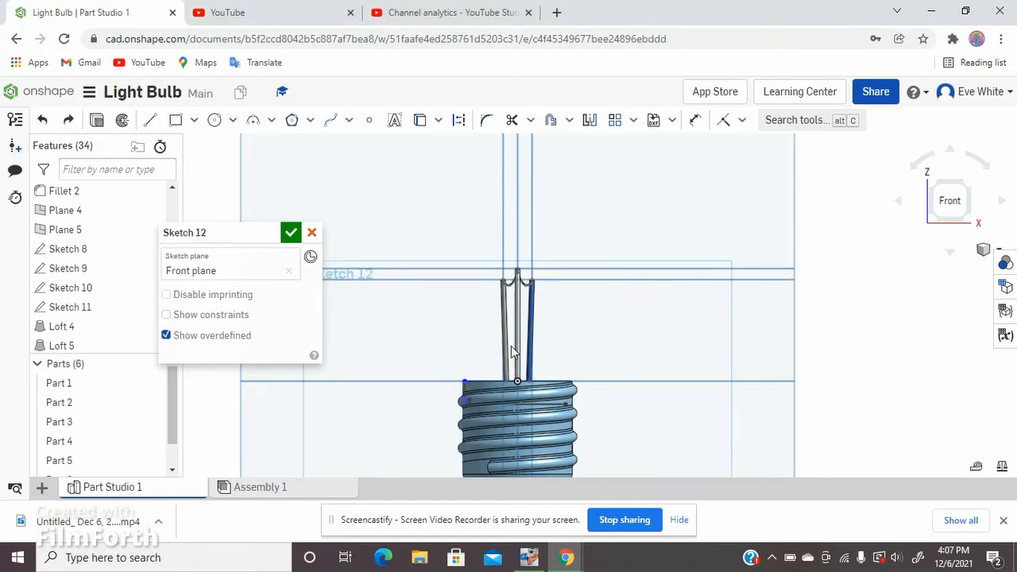
# Step: Draw a vertical line about 0.656 long upward from the top of the projected inner wall
pyautogui.click(150, 121)
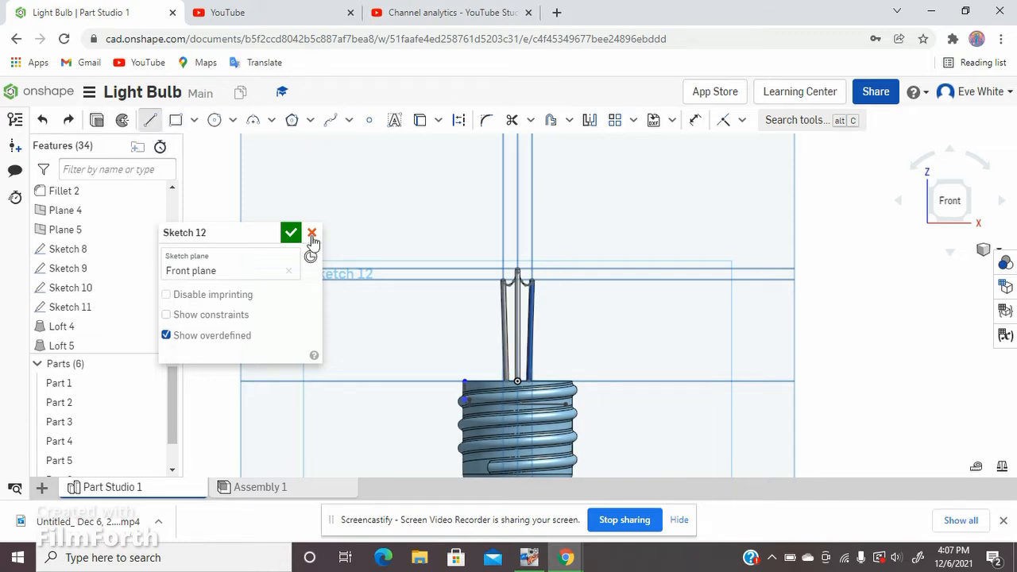
pyautogui.click(465, 382)
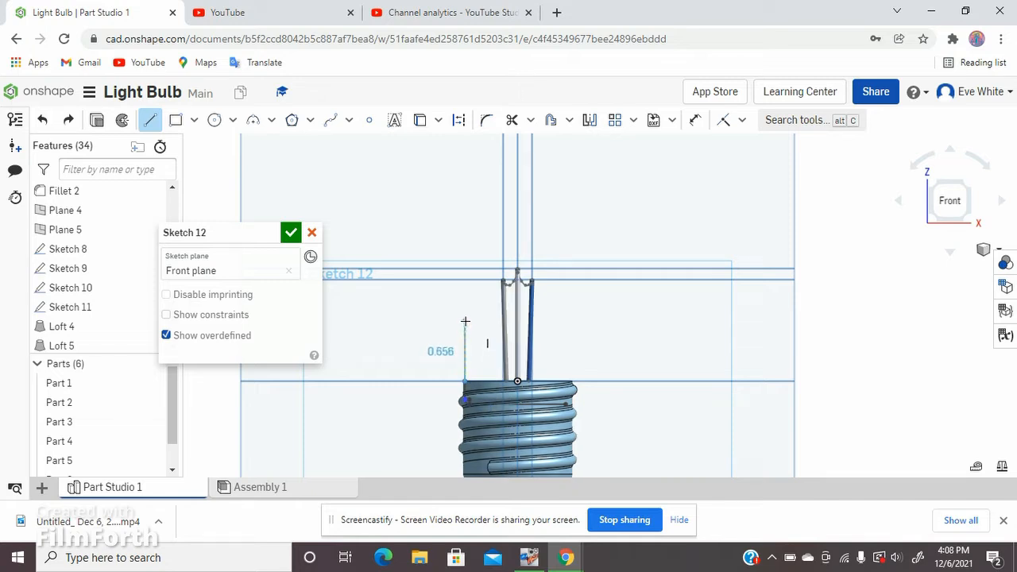
pyautogui.click(465, 321)
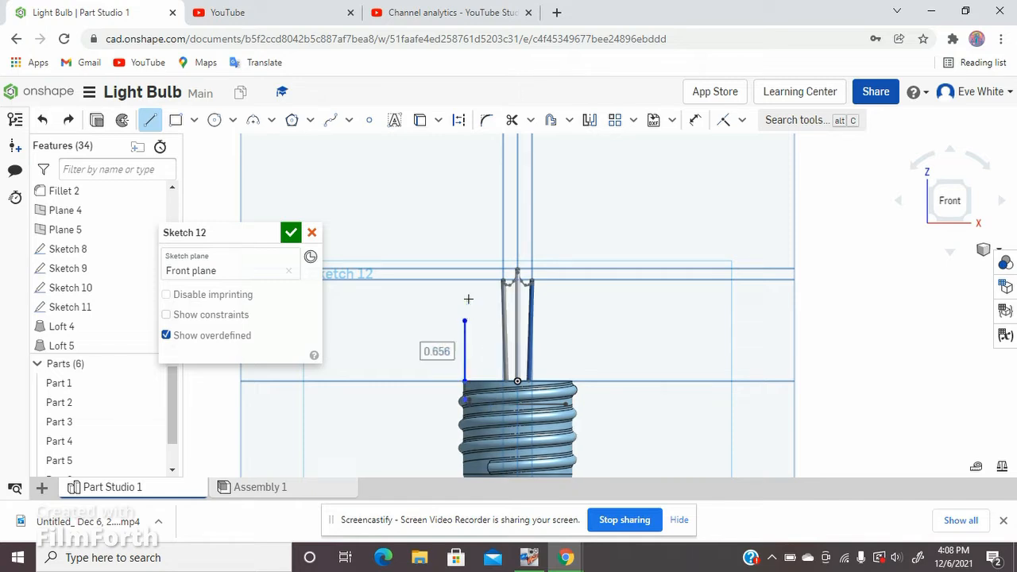
# Step: Draw an S-shaped spline from the vertical line's upper end, flaring outward and up to the horizontal plane line at the central support's tip
pyautogui.click(324, 121)
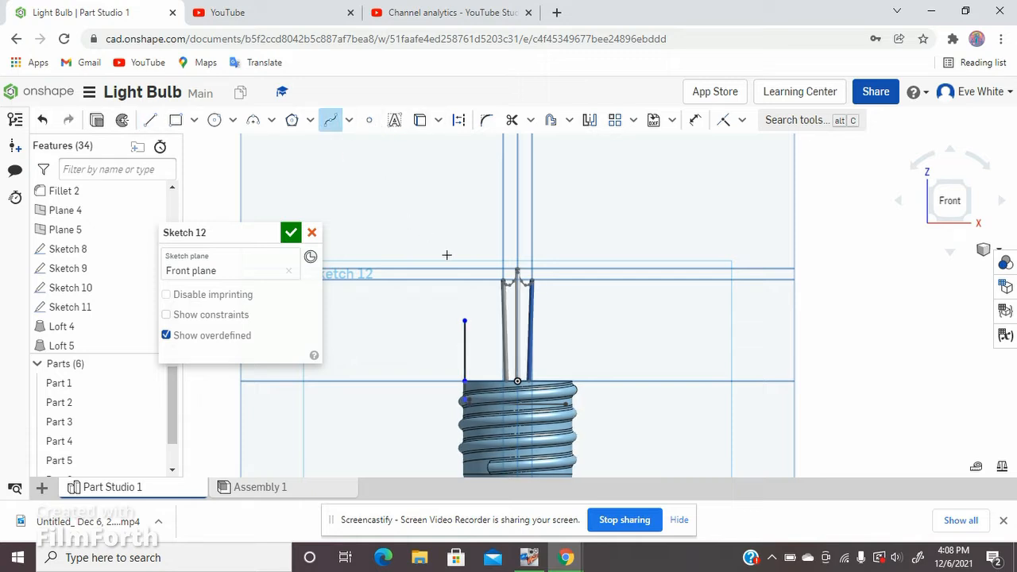
pyautogui.click(465, 321)
pyautogui.click(405, 293)
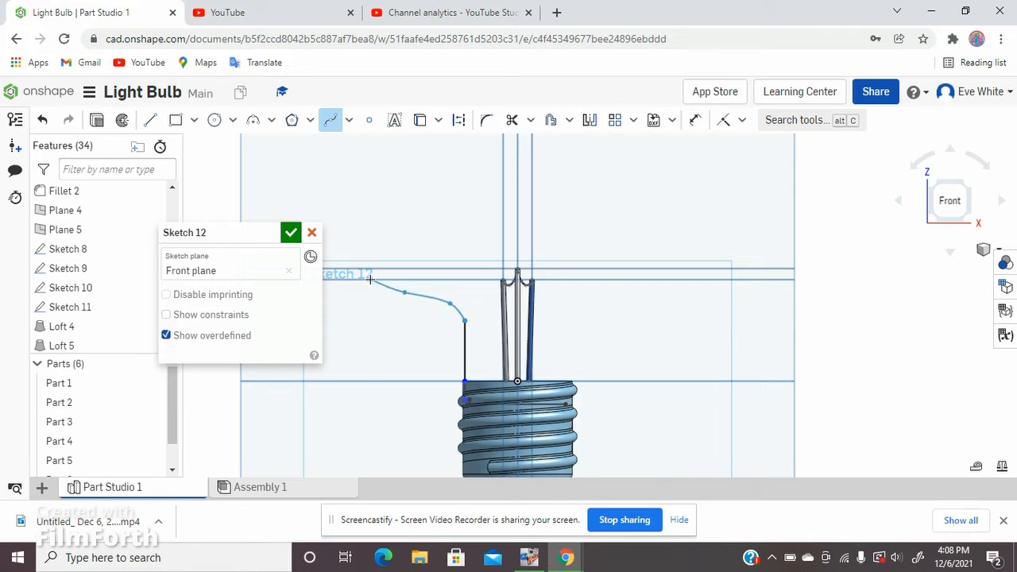
pyautogui.doubleClick(371, 279)
pyautogui.scroll(5, 363, 265)
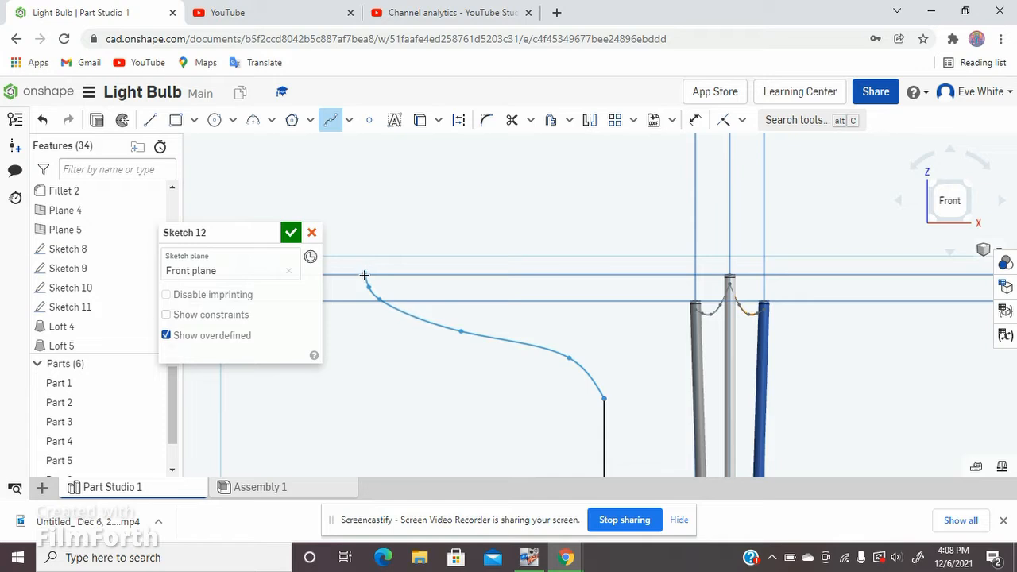
pyautogui.click(365, 275)
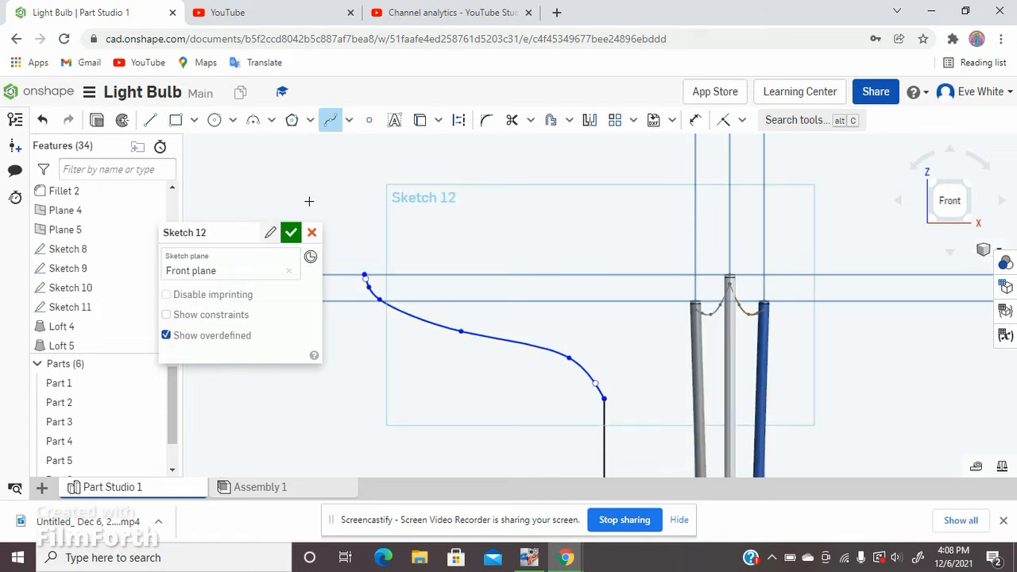
# Step: Draw a small arc of about 0.18 radius from the spline's outer end, curving upward as a smooth continuation
pyautogui.scroll(5, 363, 259)
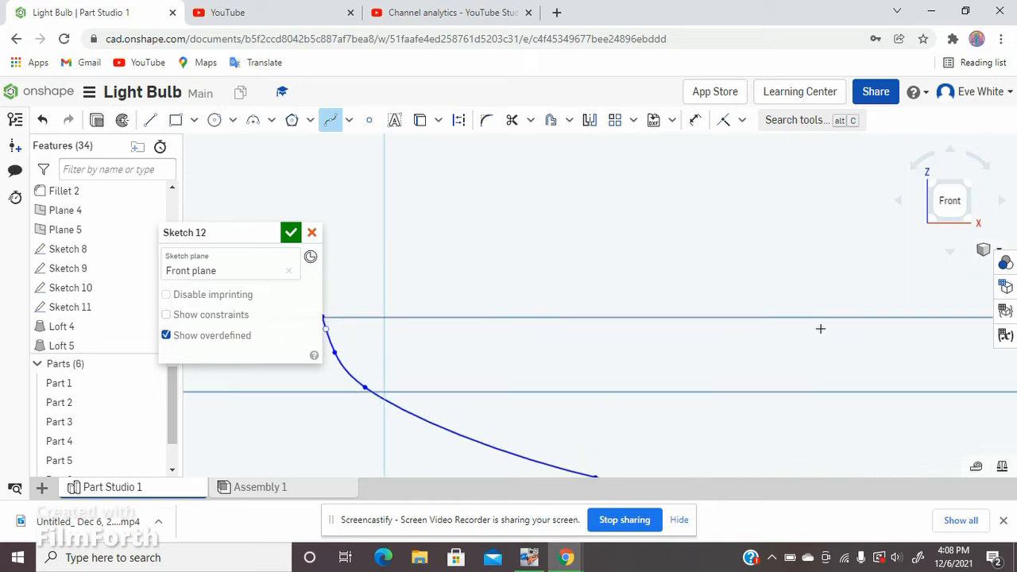
pyautogui.moveTo(821, 329); pyautogui.dragTo(874, 338, button='middle')
pyautogui.scroll(1, 802, 341)
pyautogui.scroll(2, 454, 313)
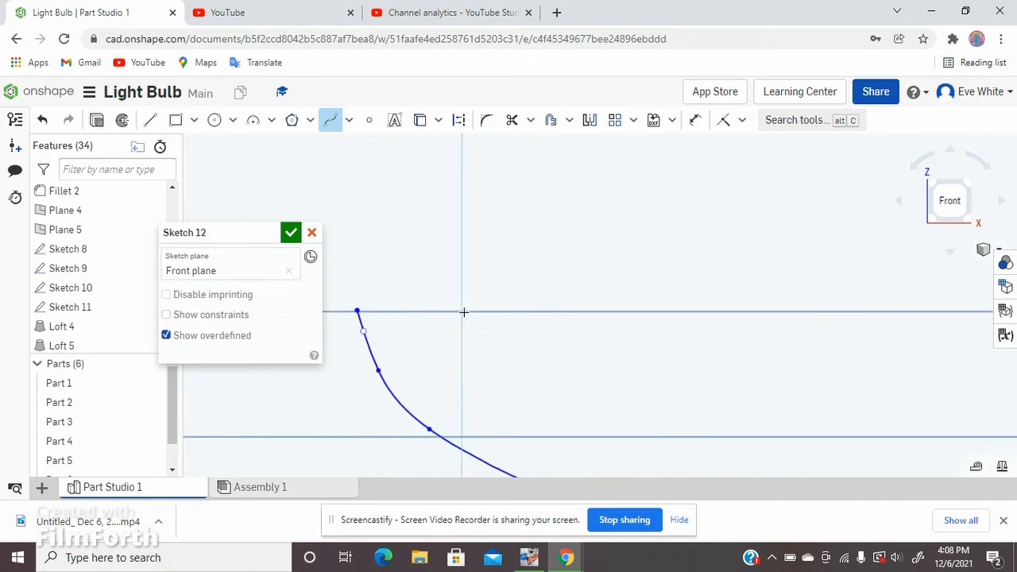
pyautogui.moveTo(461, 313); pyautogui.dragTo(577, 313, button='middle')
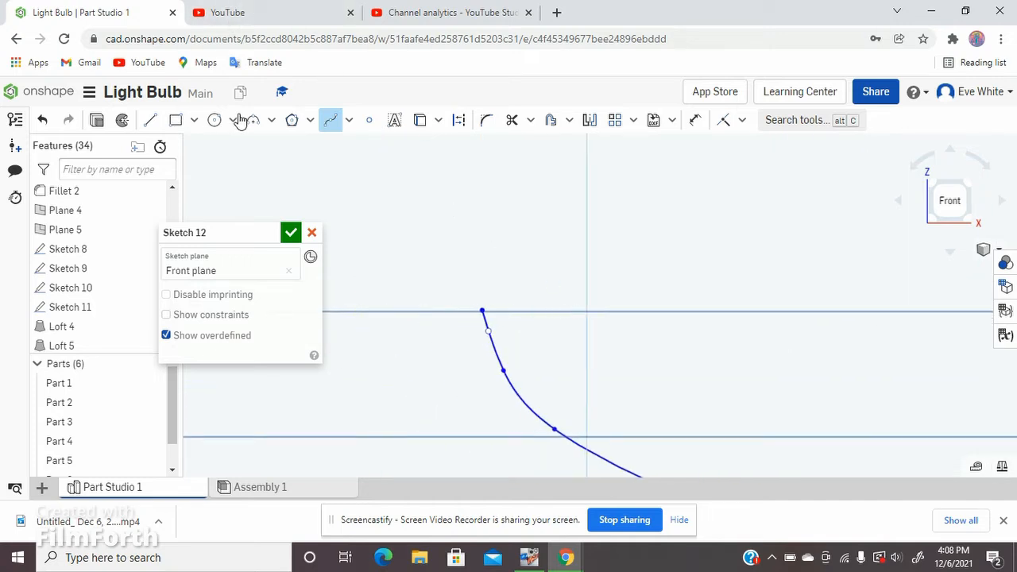
pyautogui.press('a')
pyautogui.click(481, 311)
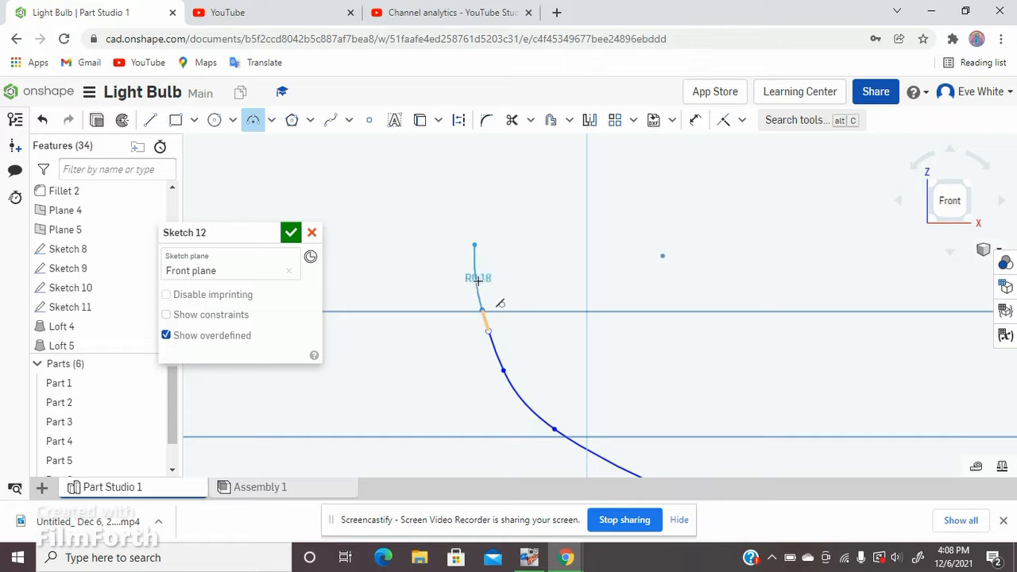
pyautogui.click(478, 278)
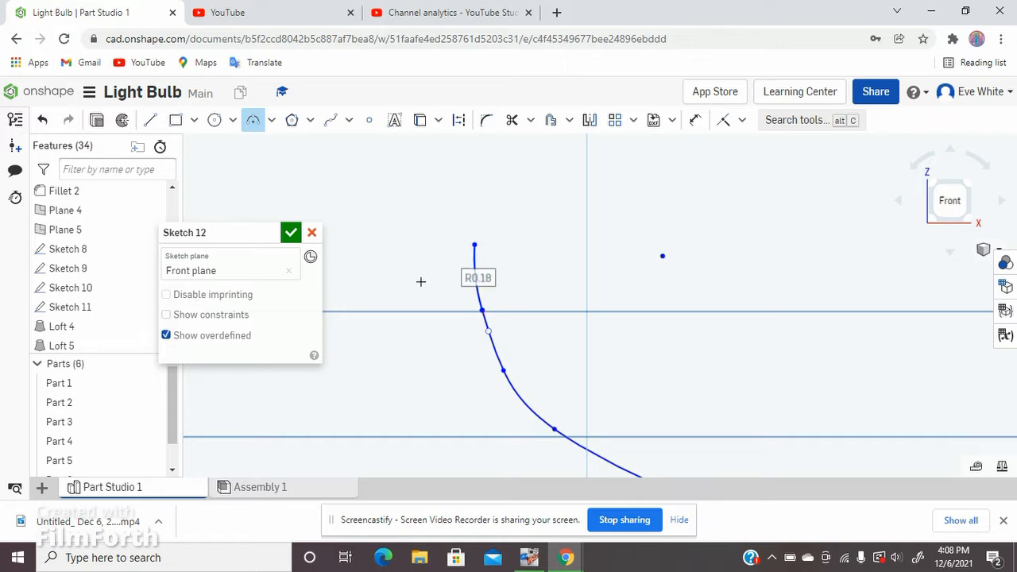
# Step: Draw a vertical line about 1.115 in upward from the arc's upper end, continuing with a horizontal line about 1.671 in long to the centerline
pyautogui.scroll(-5, 410, 288)
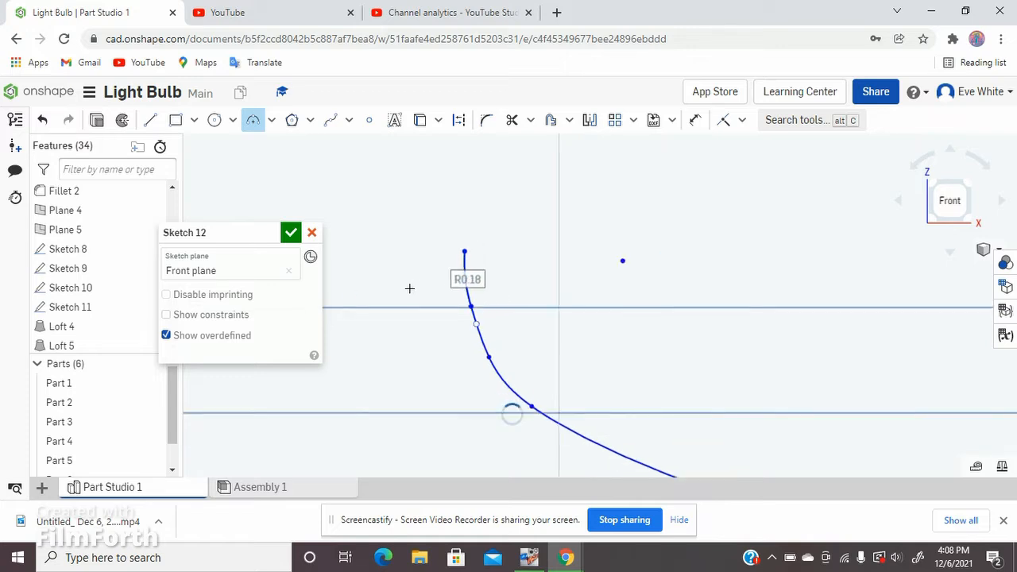
pyautogui.click(149, 120)
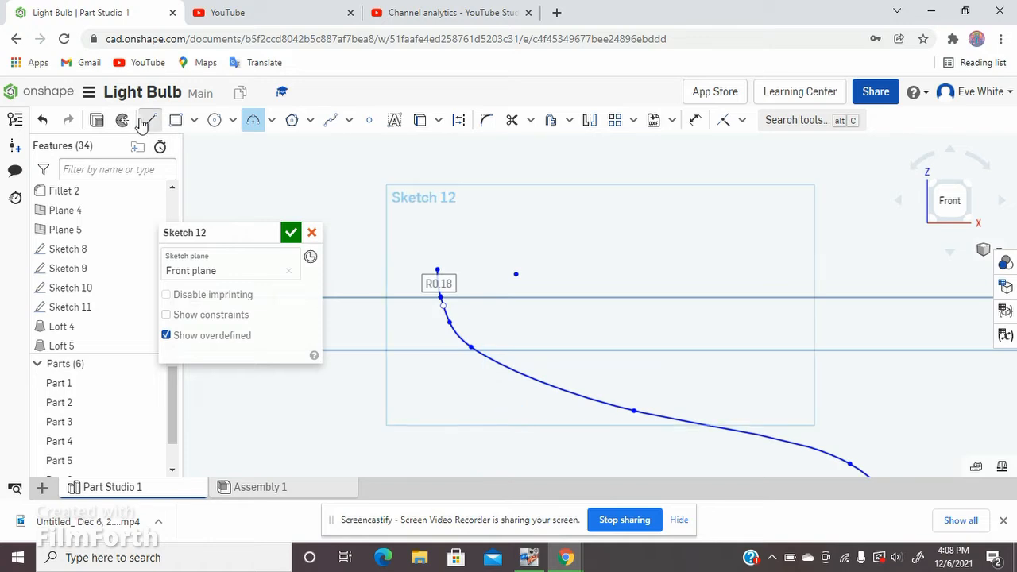
pyautogui.click(439, 269)
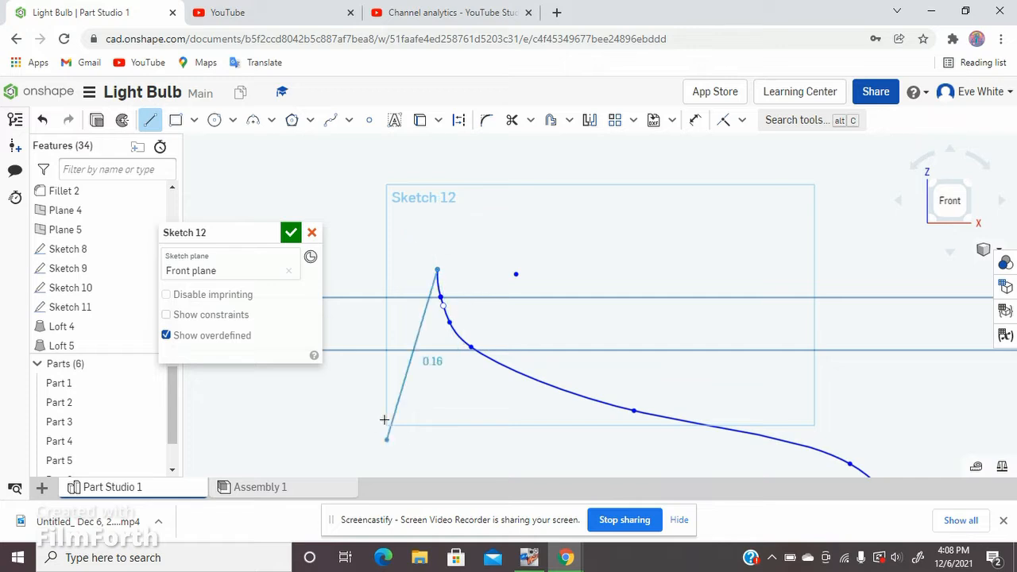
pyautogui.scroll(-5, 385, 419)
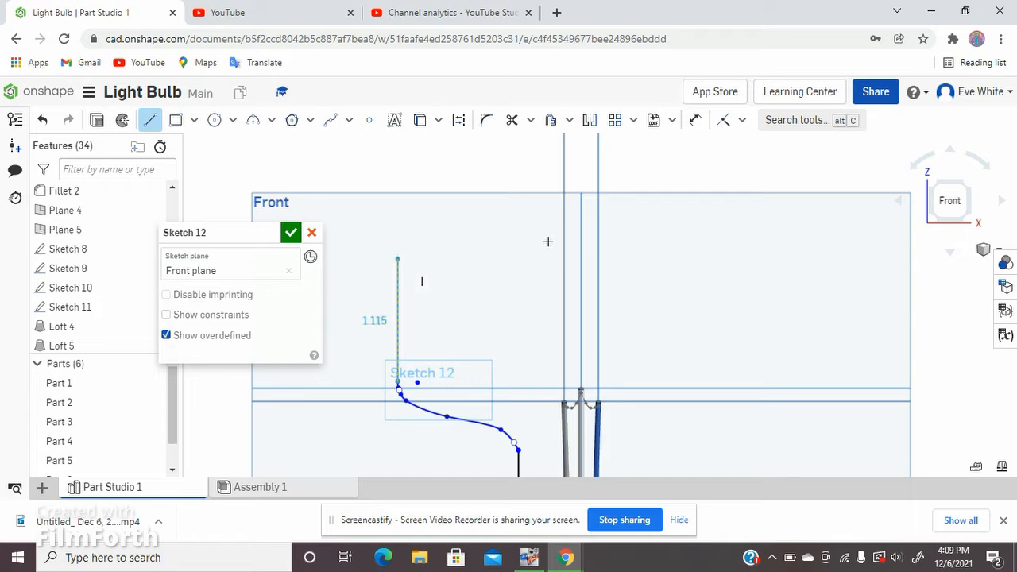
pyautogui.click(397, 258)
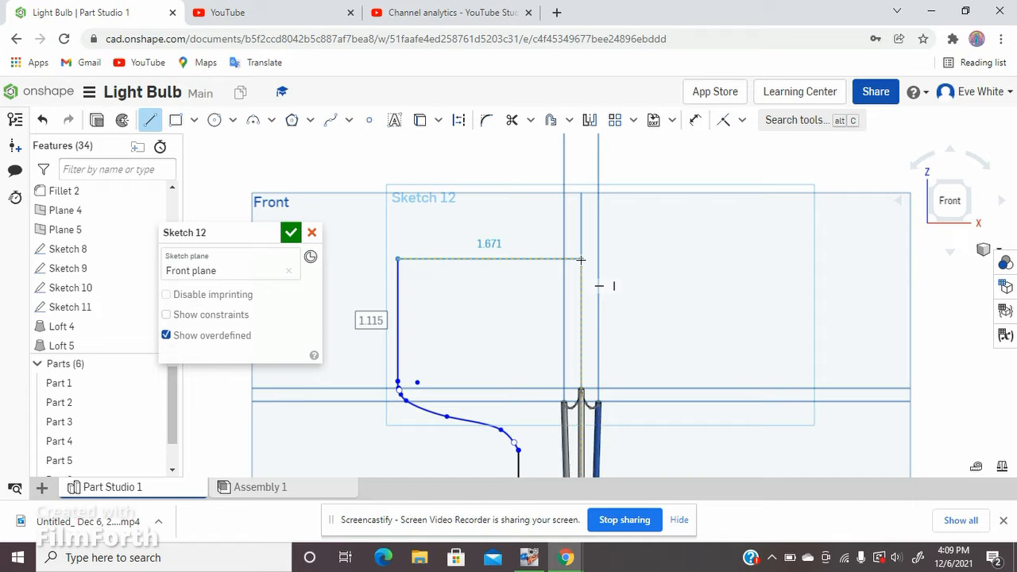
pyautogui.click(580, 259)
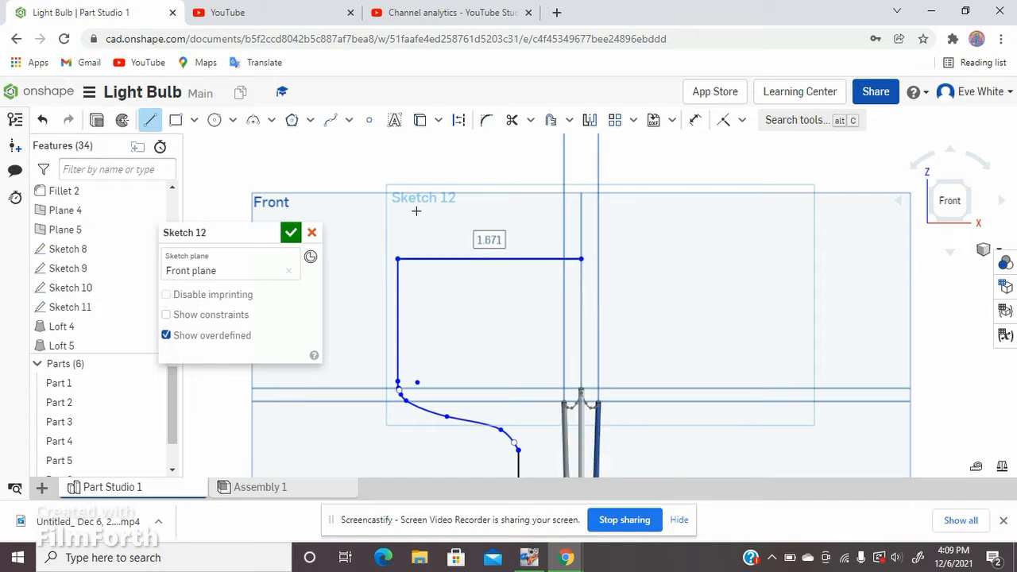
# Step: Round the corner between the vertical and horizontal lines with a sketch fillet of about 0.186 in radius
pyautogui.scroll(-3, 417, 213)
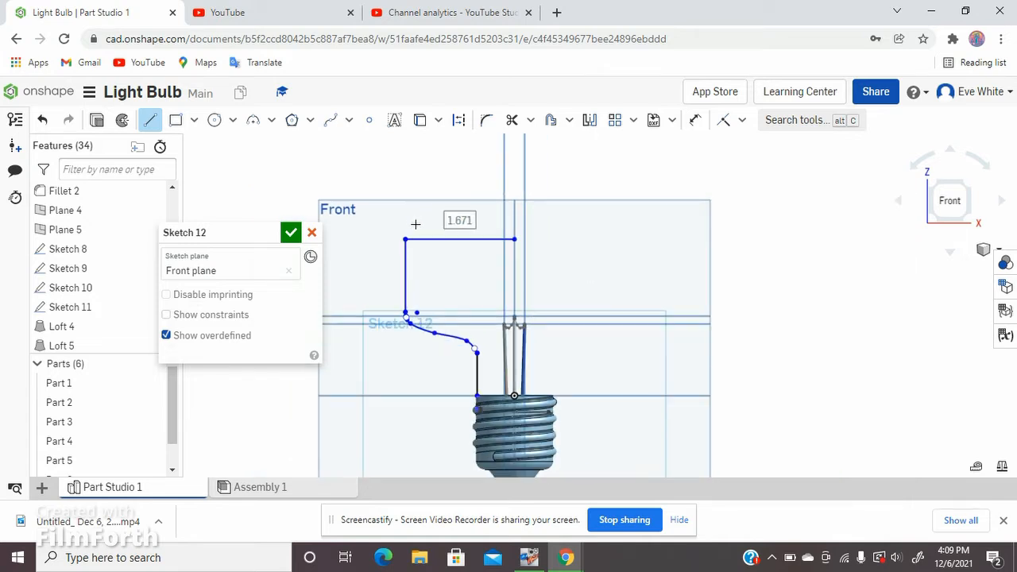
pyautogui.scroll(2, 414, 225)
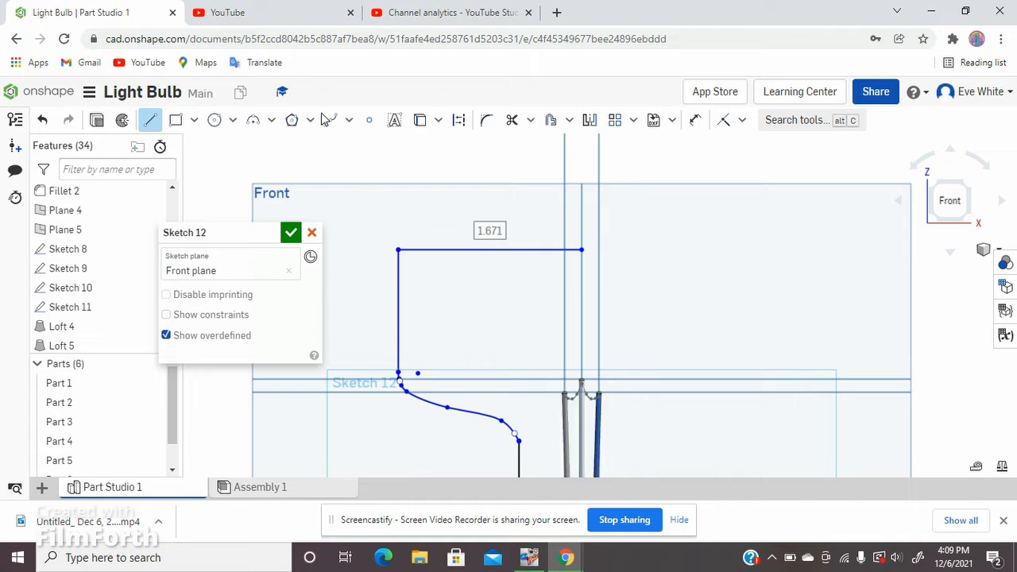
pyautogui.click(487, 120)
pyautogui.scroll(3, 396, 259)
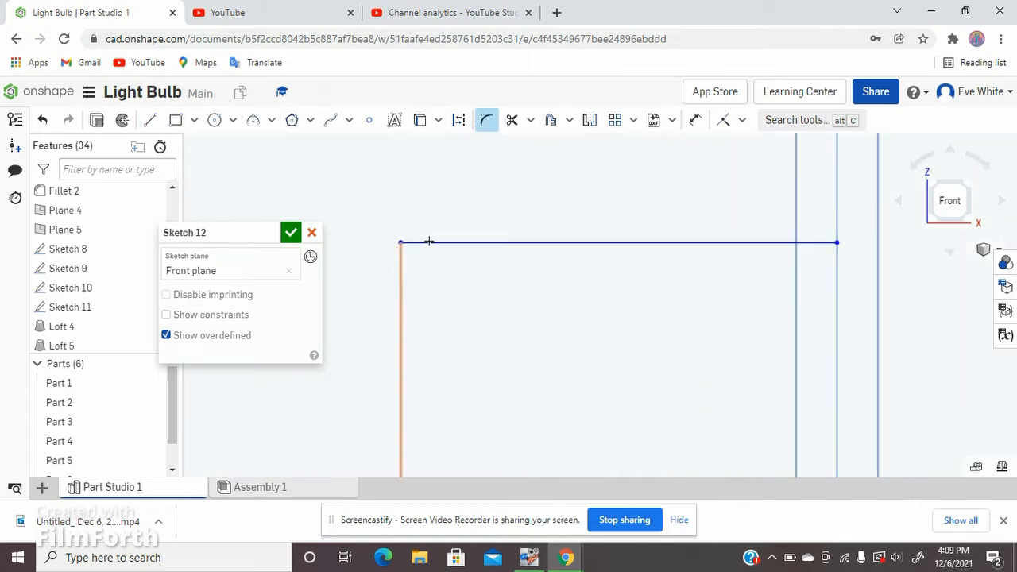
pyautogui.click(429, 242)
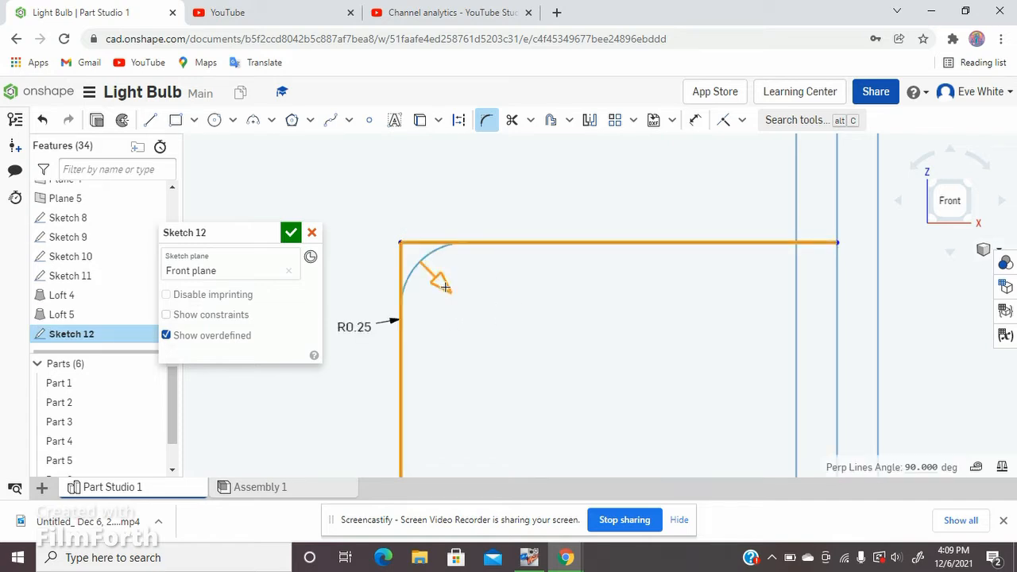
pyautogui.moveTo(445, 288); pyautogui.dragTo(437, 261)
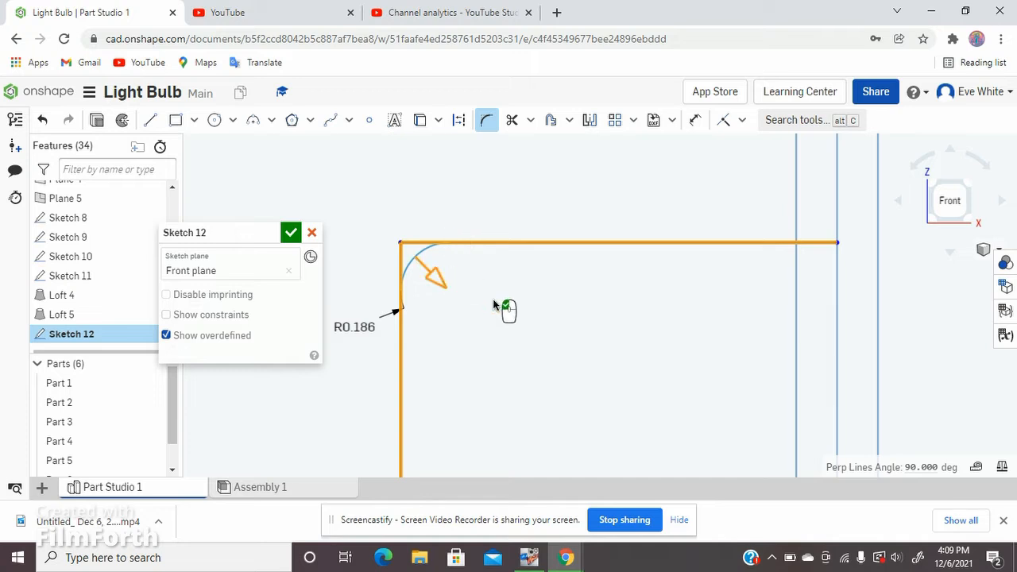
pyautogui.click(497, 319)
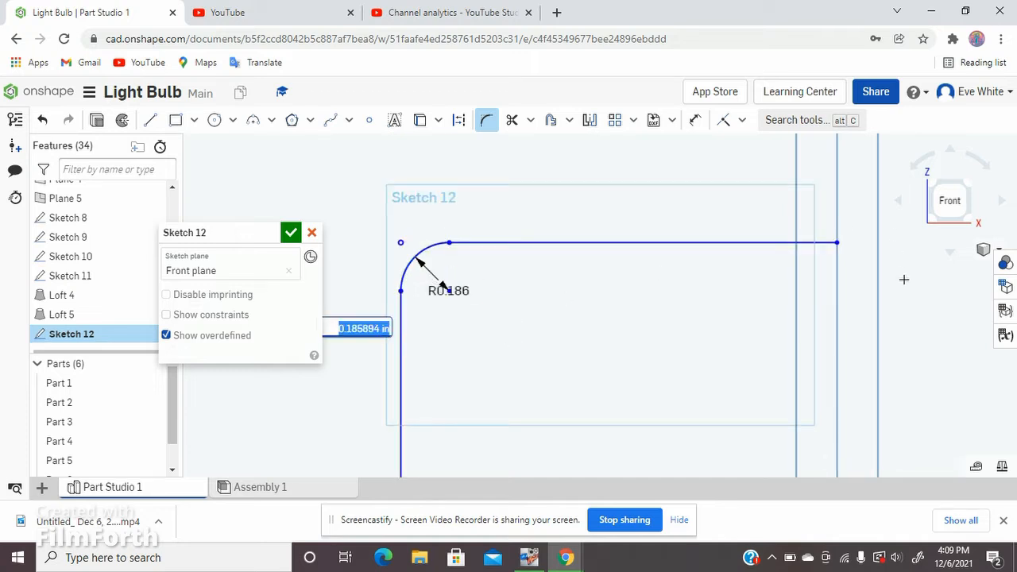
pyautogui.press('BackSpace')
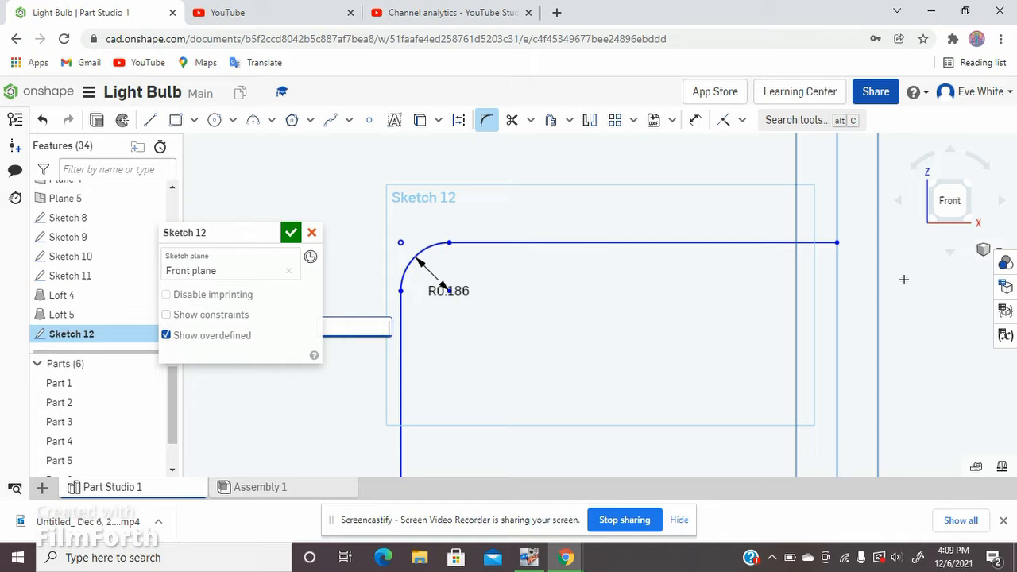
pyautogui.press('Return')
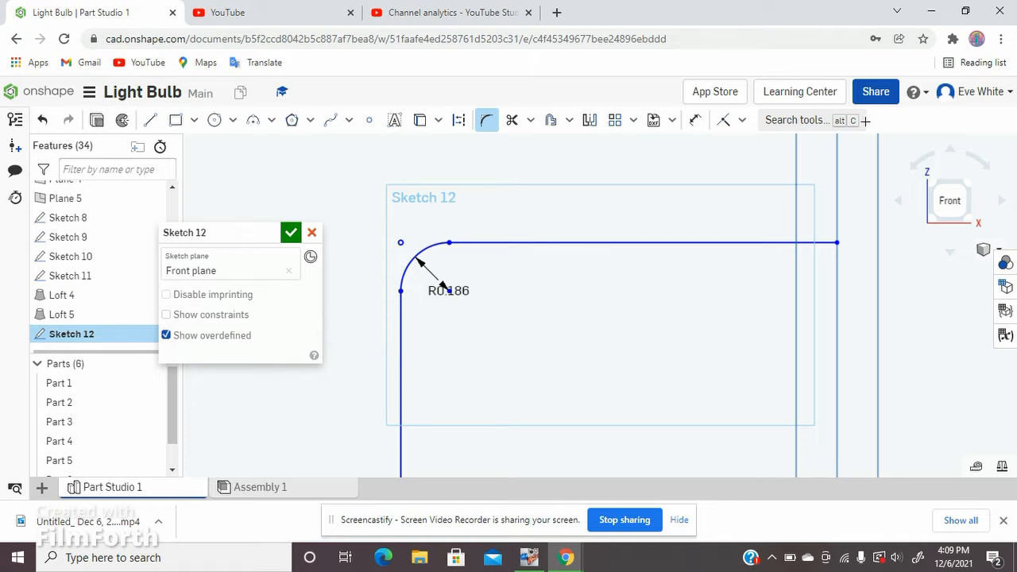
# Step: Offset the whole bulb profile, from the lower vertical line to the top horizontal line, 0.1 in inward
pyautogui.scroll(5, 421, 222)
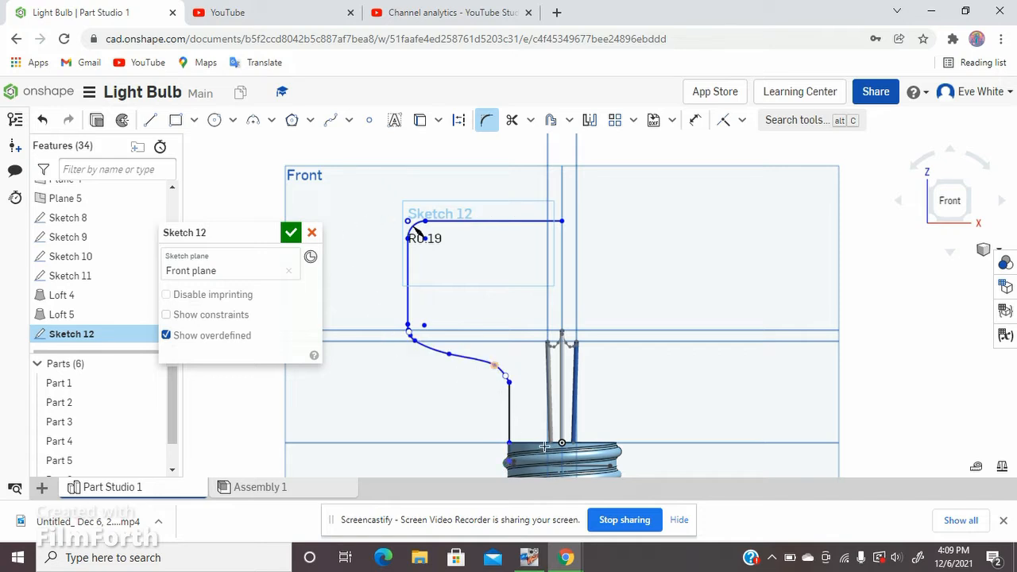
pyautogui.click(551, 120)
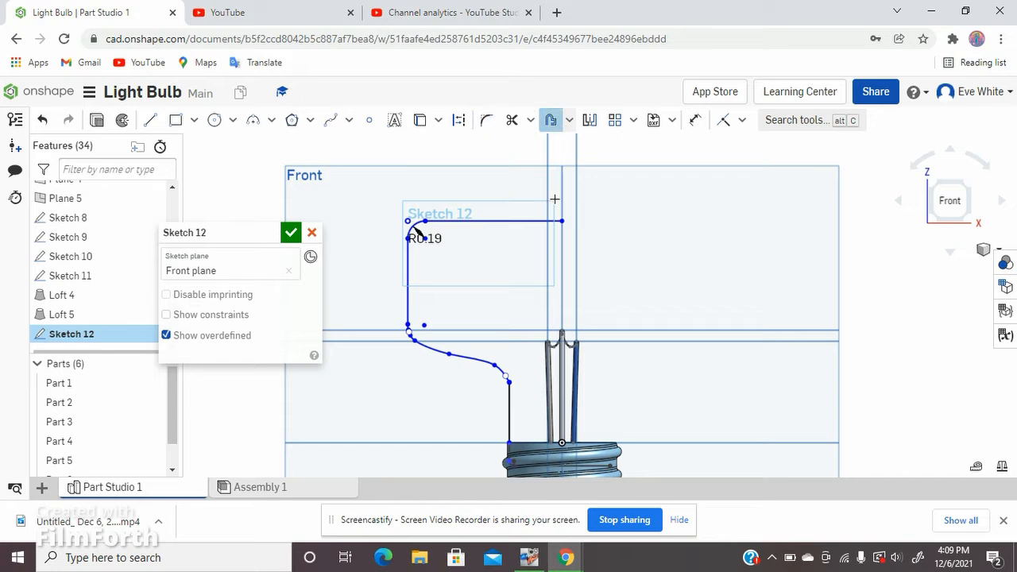
pyautogui.click(508, 422)
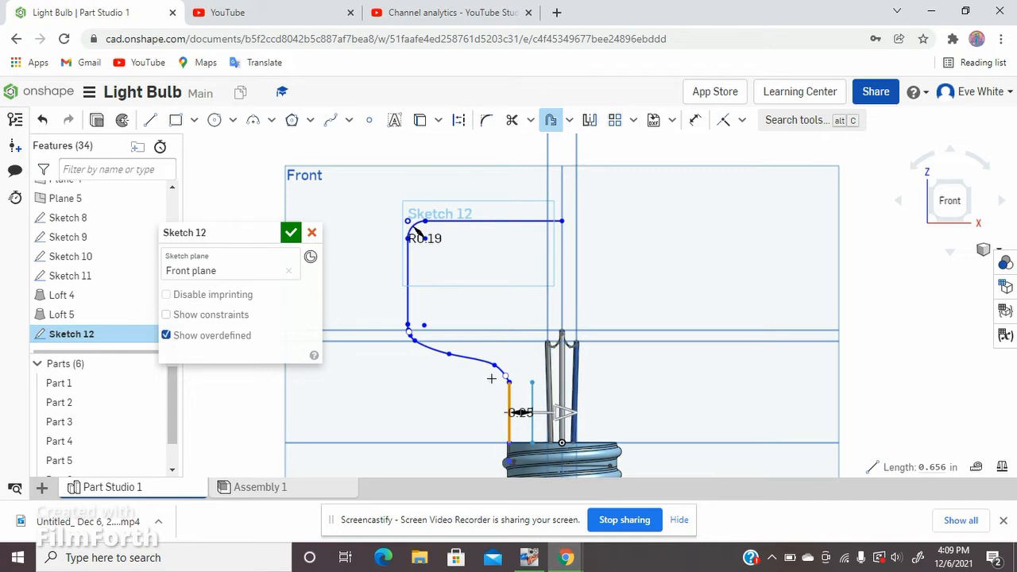
pyautogui.click(470, 360)
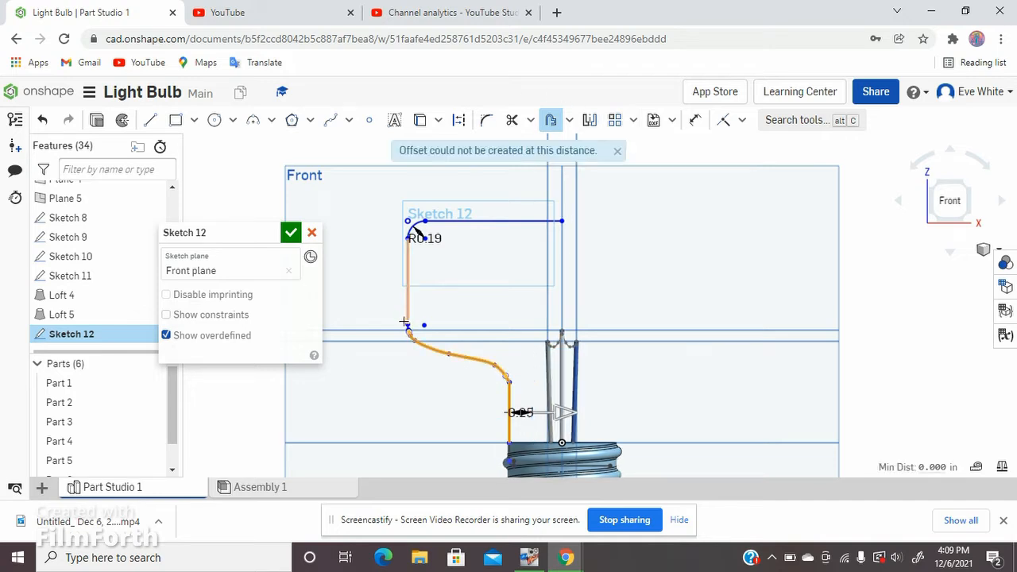
pyautogui.scroll(5, 409, 342)
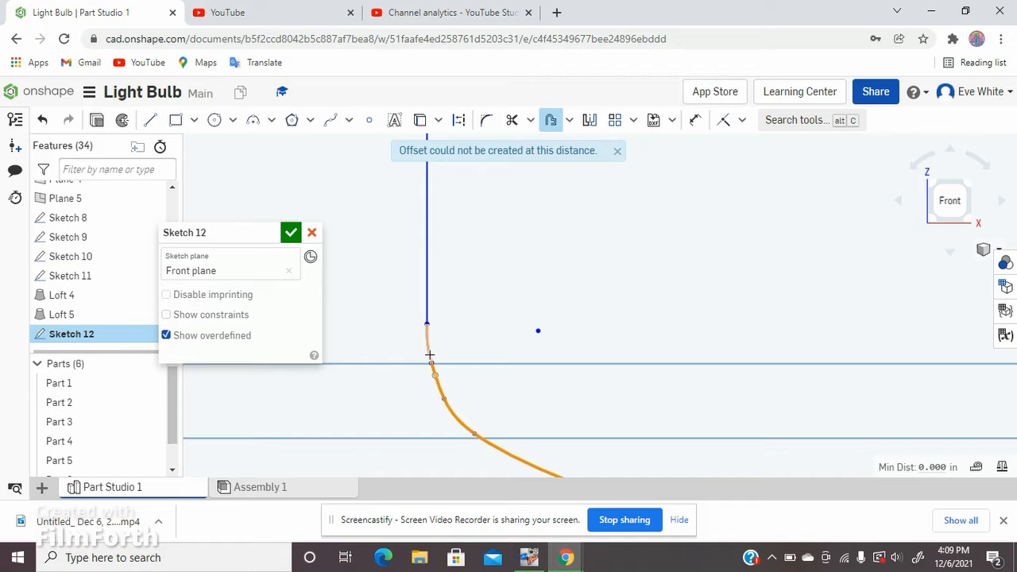
pyautogui.scroll(-5, 386, 255)
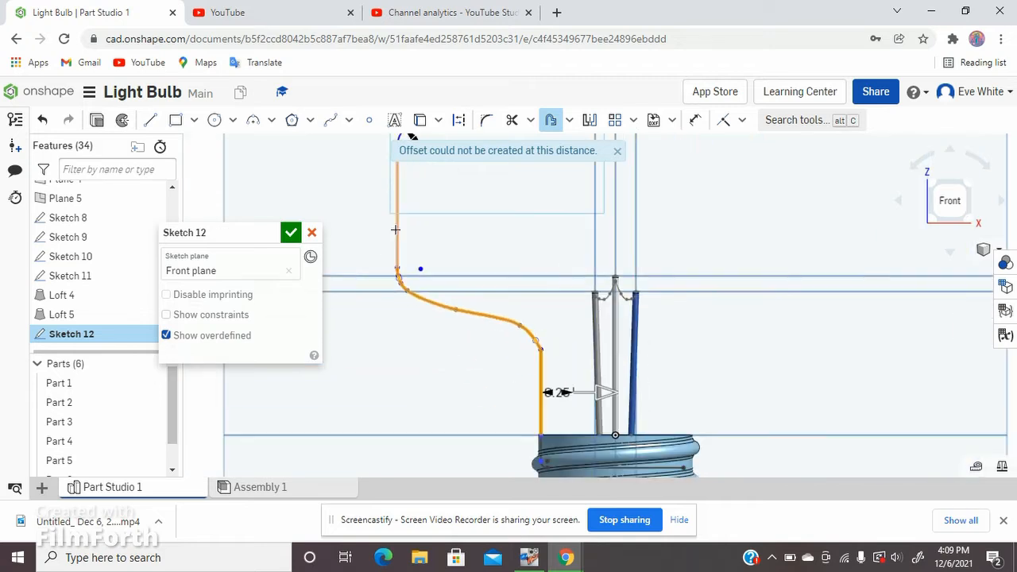
pyautogui.scroll(-4, 407, 282)
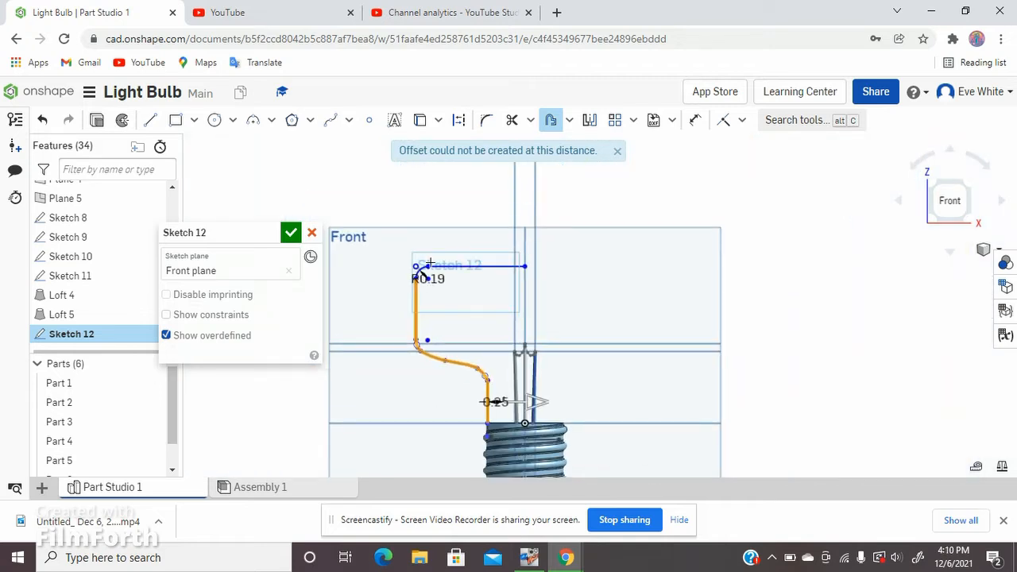
pyautogui.scroll(5, 429, 263)
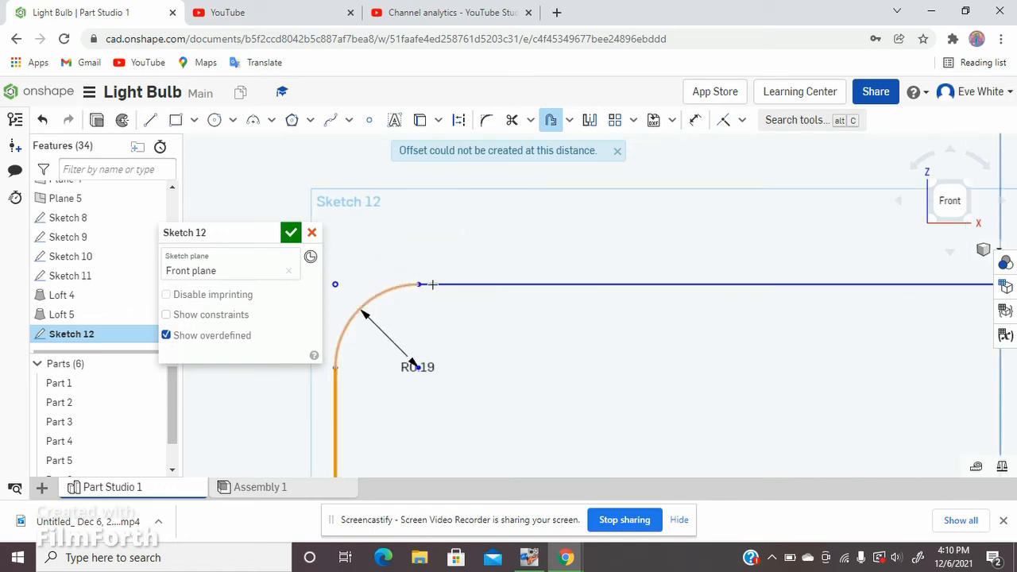
pyautogui.scroll(-3, 403, 248)
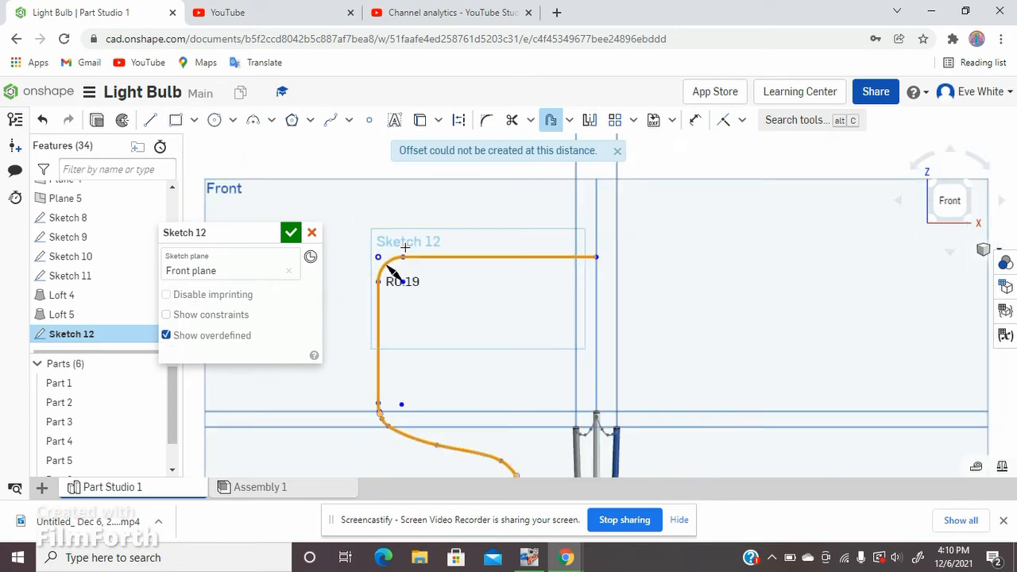
pyautogui.scroll(-2, 405, 247)
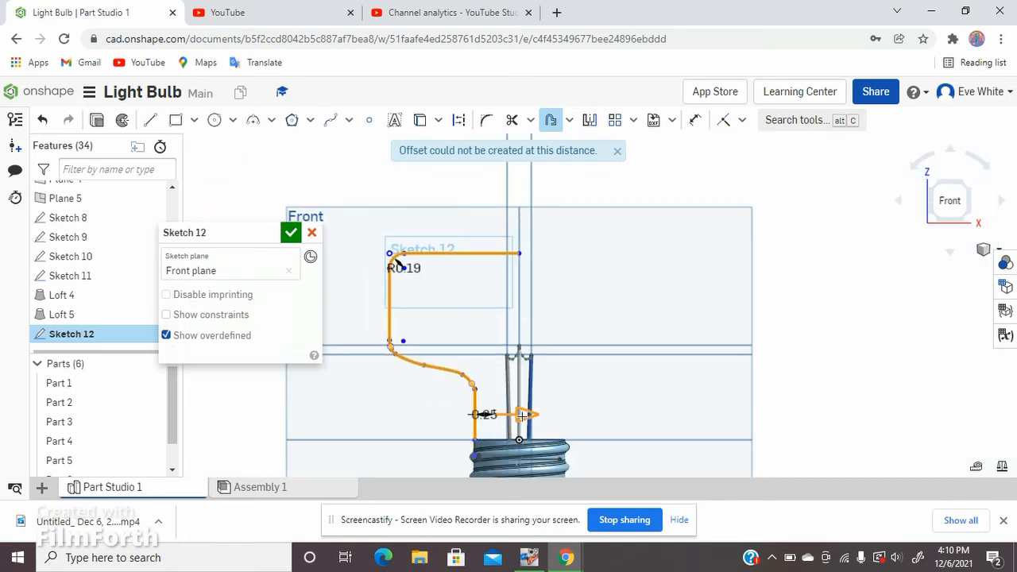
pyautogui.moveTo(520, 416)
pyautogui.mouseDown()
pyautogui.moveTo(505, 419)
pyautogui.moveTo(515, 417)
pyautogui.mouseUp()
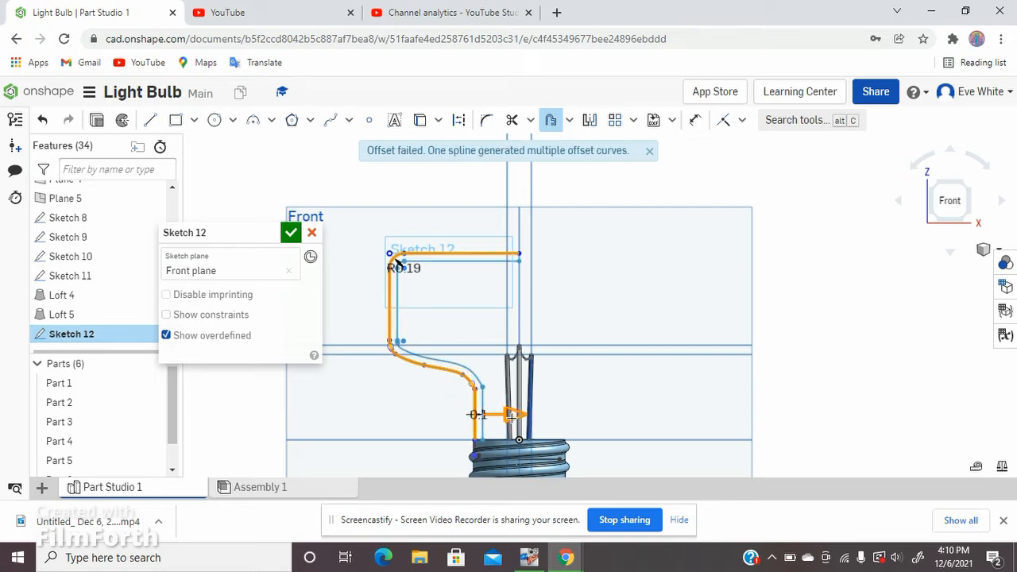
pyautogui.scroll(5, 428, 266)
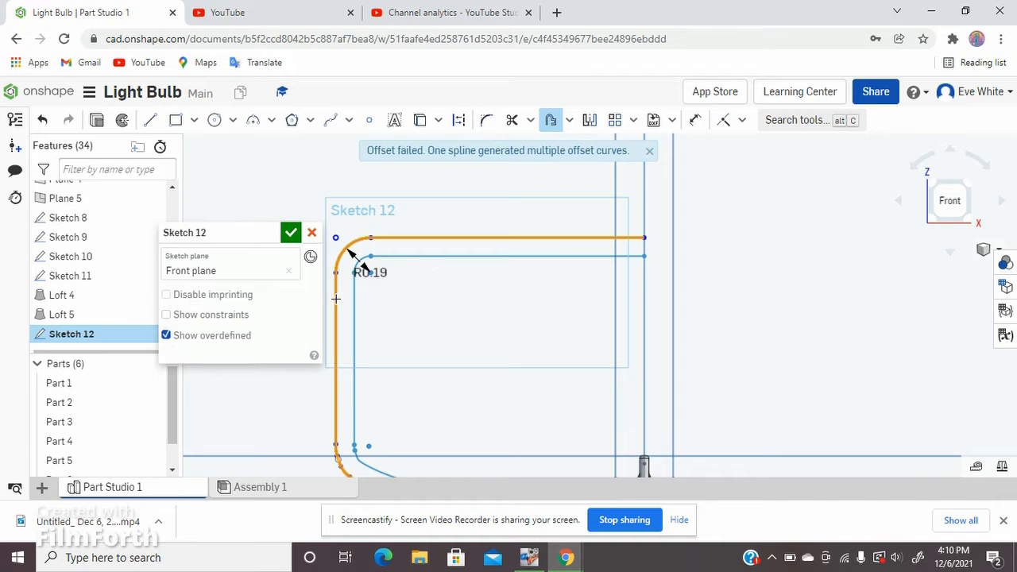
pyautogui.click(476, 291)
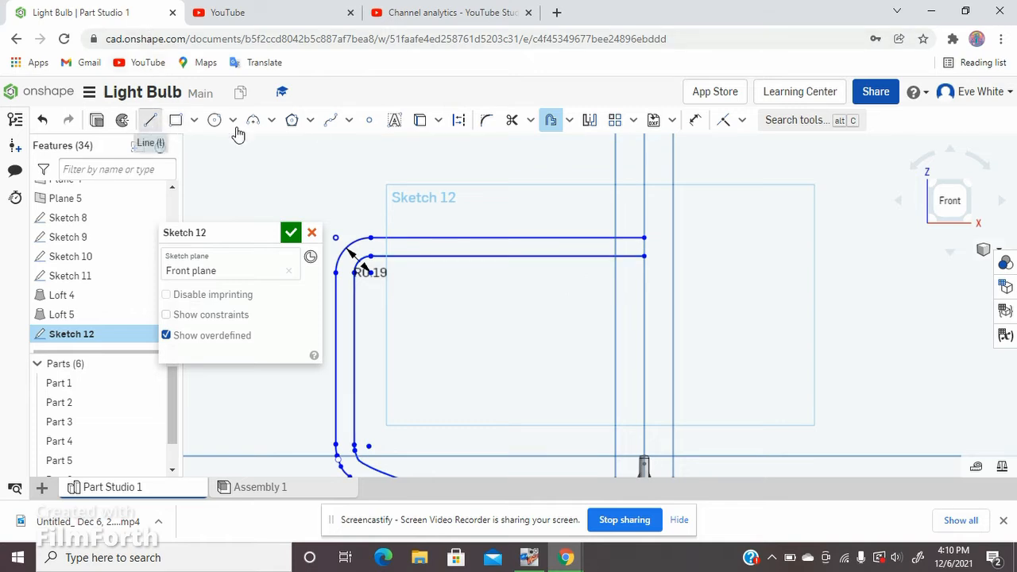
# Step: Close the profile's top end at the centerline with a 0.1 in line joining the original and offset horizontal lines
pyautogui.click(151, 121)
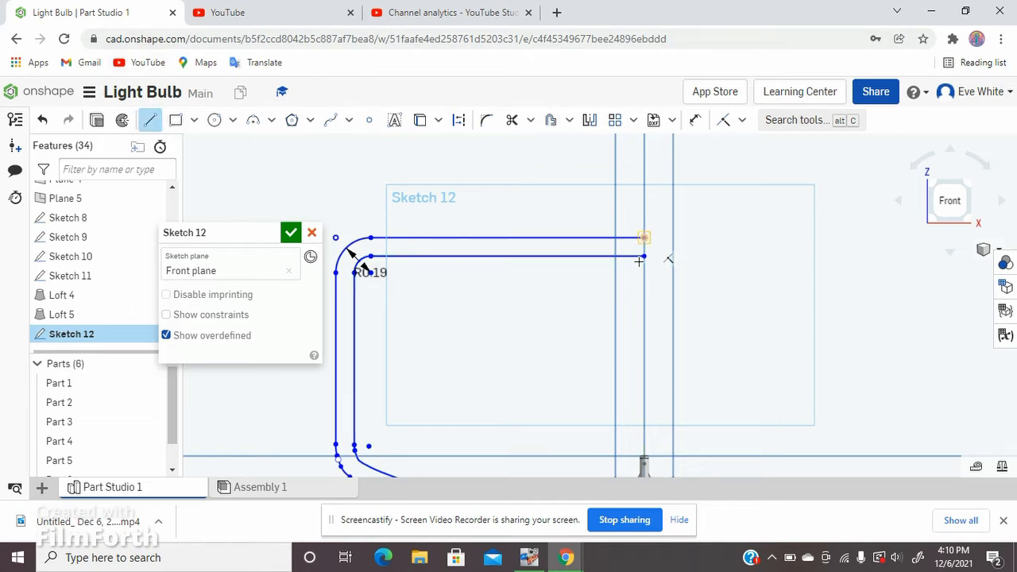
pyautogui.click(644, 238)
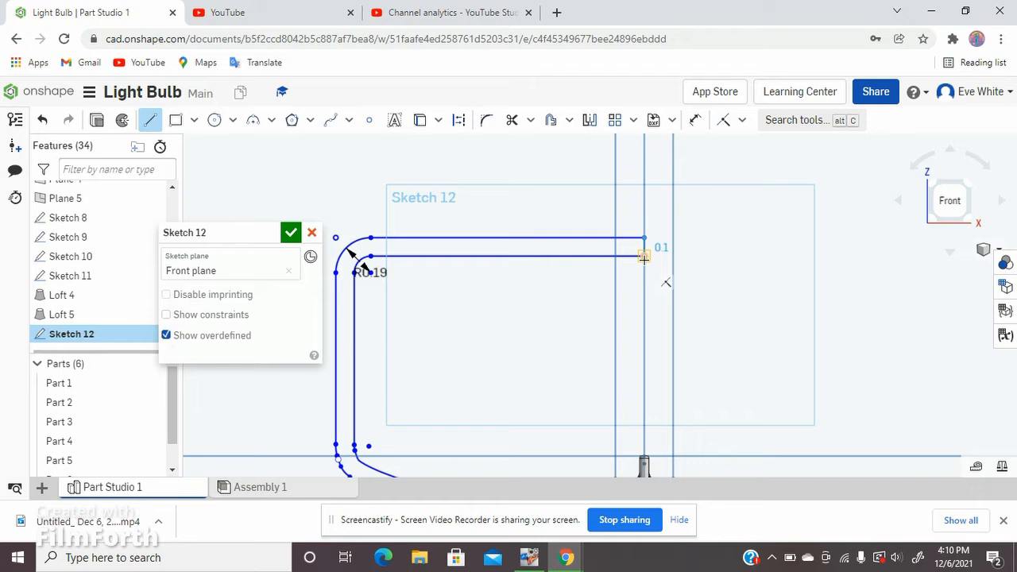
pyautogui.click(644, 256)
# Step: Draw a 0.25 in vertical line from the offset wall's lower end down into the base, and finish the sketch
pyautogui.scroll(-5, 643, 174)
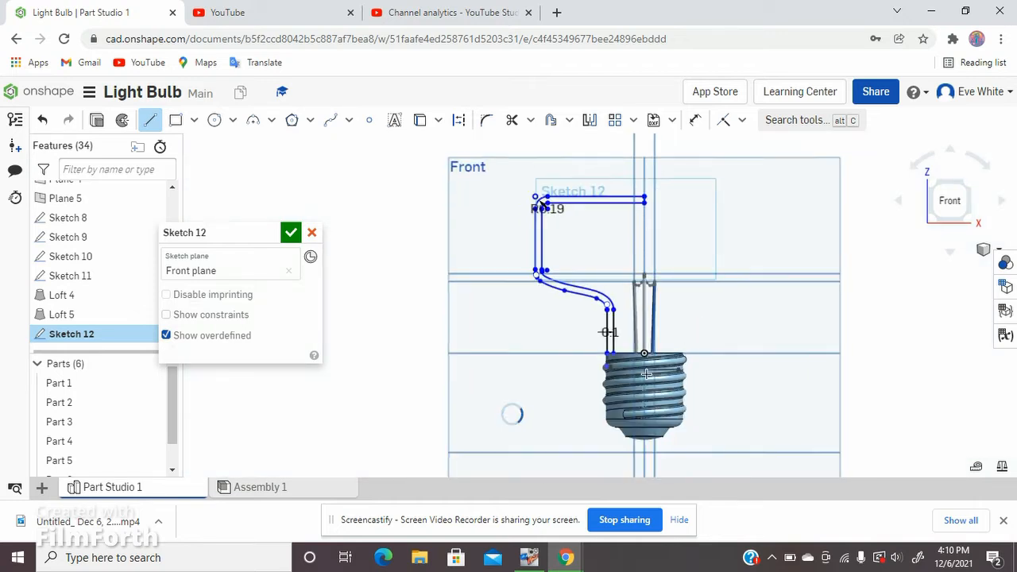
pyautogui.scroll(8, 614, 360)
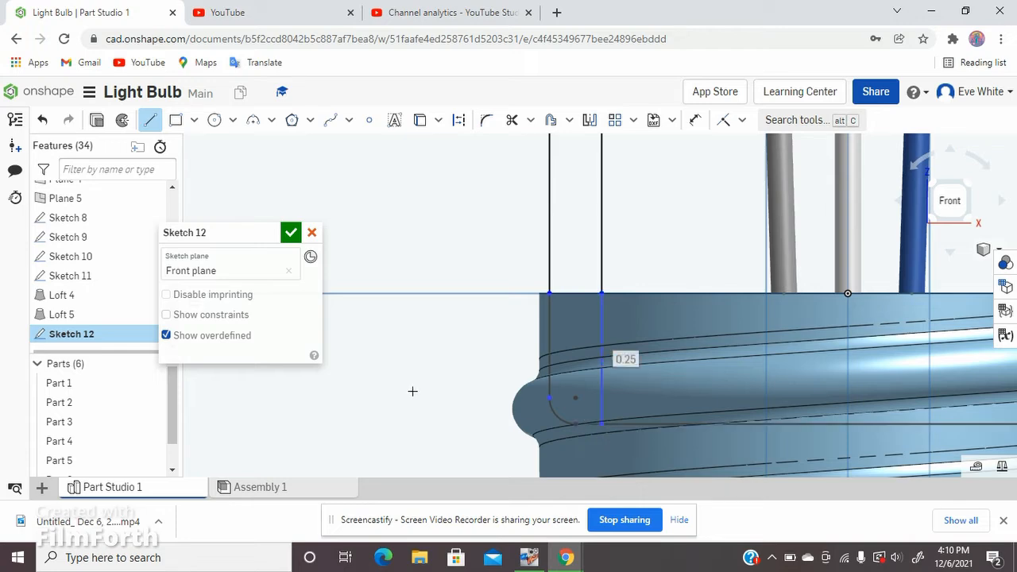
pyautogui.scroll(-5, 244, 436)
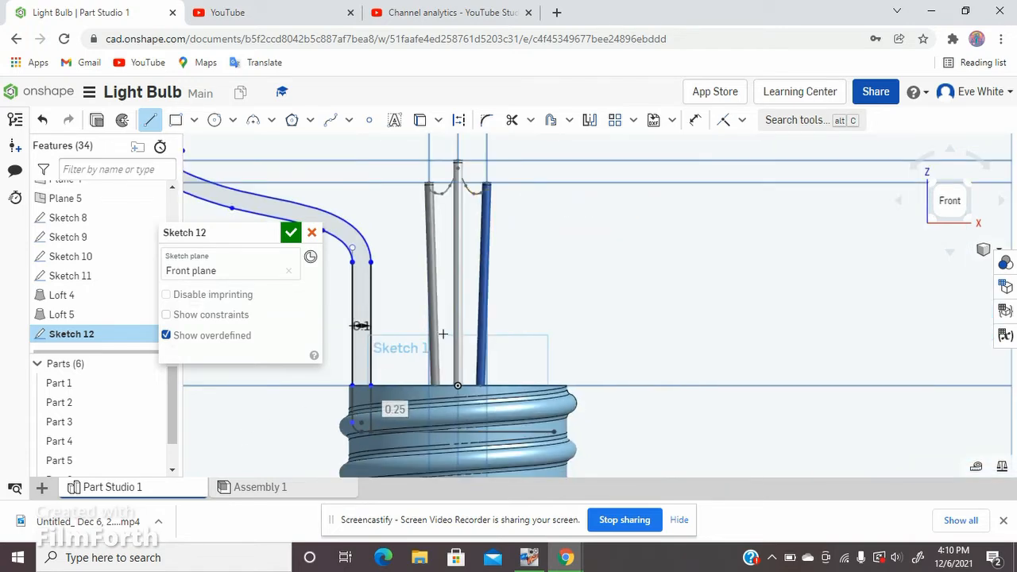
pyautogui.scroll(-3, 522, 397)
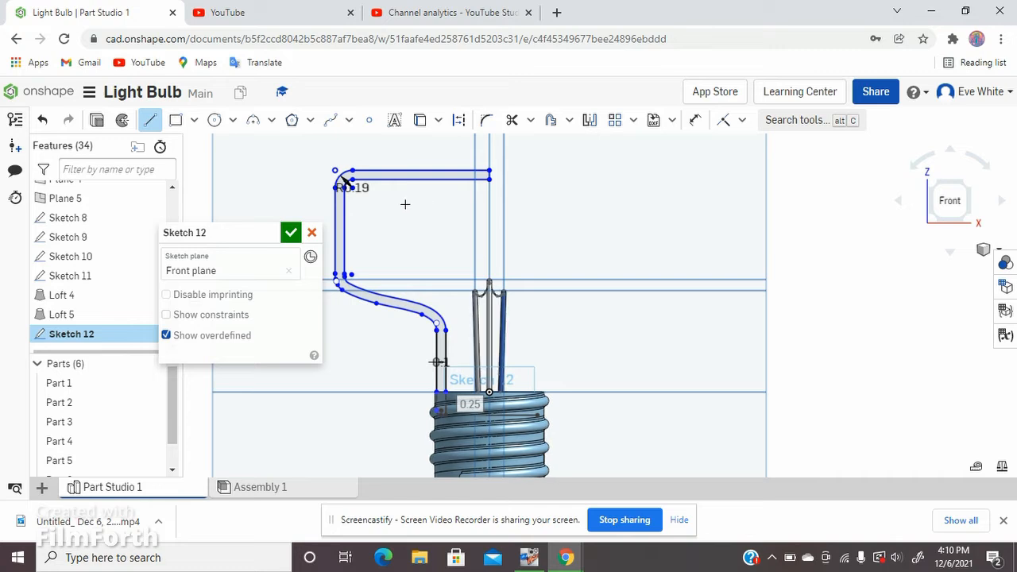
pyautogui.click(291, 233)
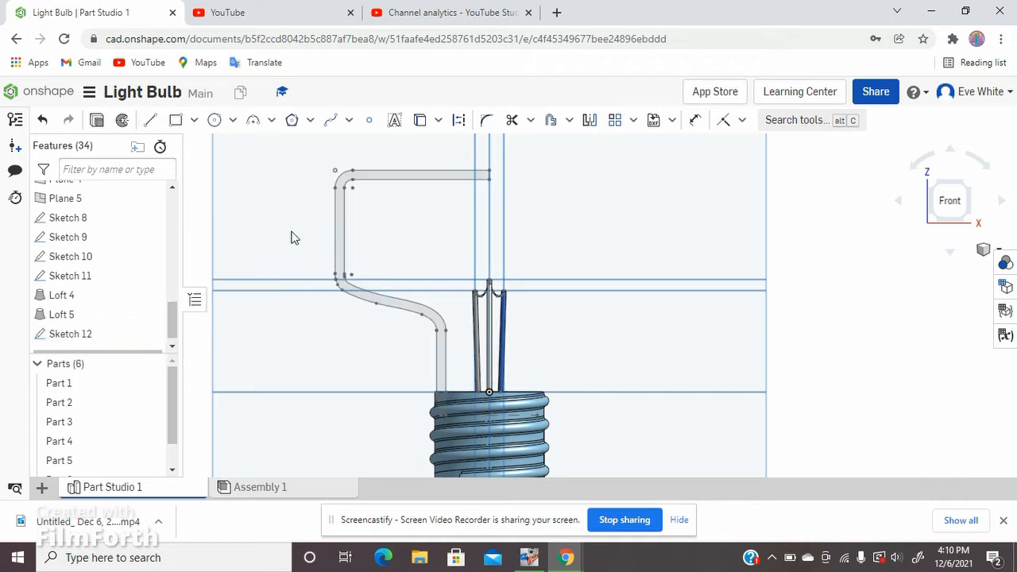
pyautogui.scroll(5, 341, 230)
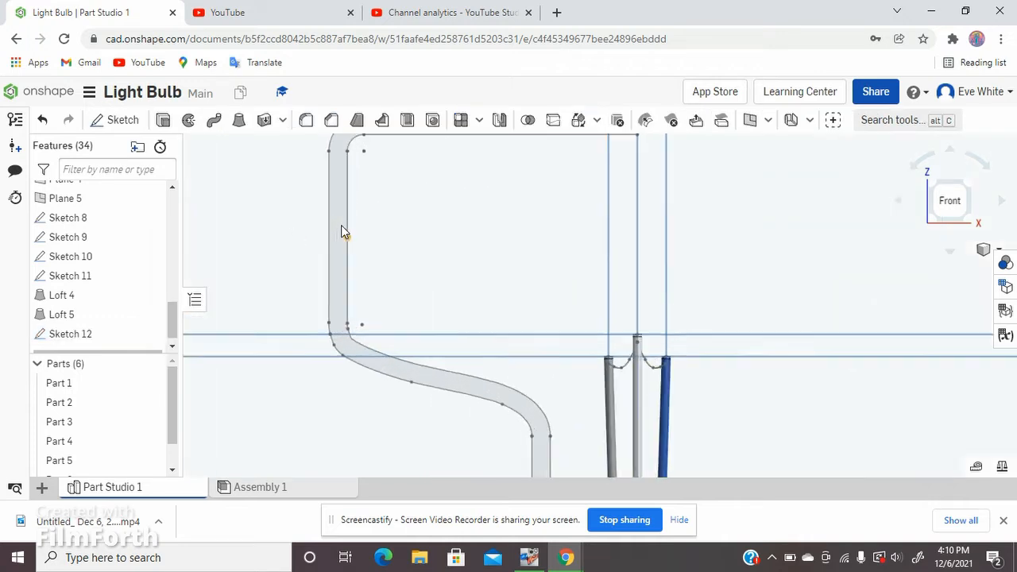
# Step: Revolve the closed bulb profile a full turn about its short vertical edge at the centerline, adding the solid to Part 1
pyautogui.click(338, 237)
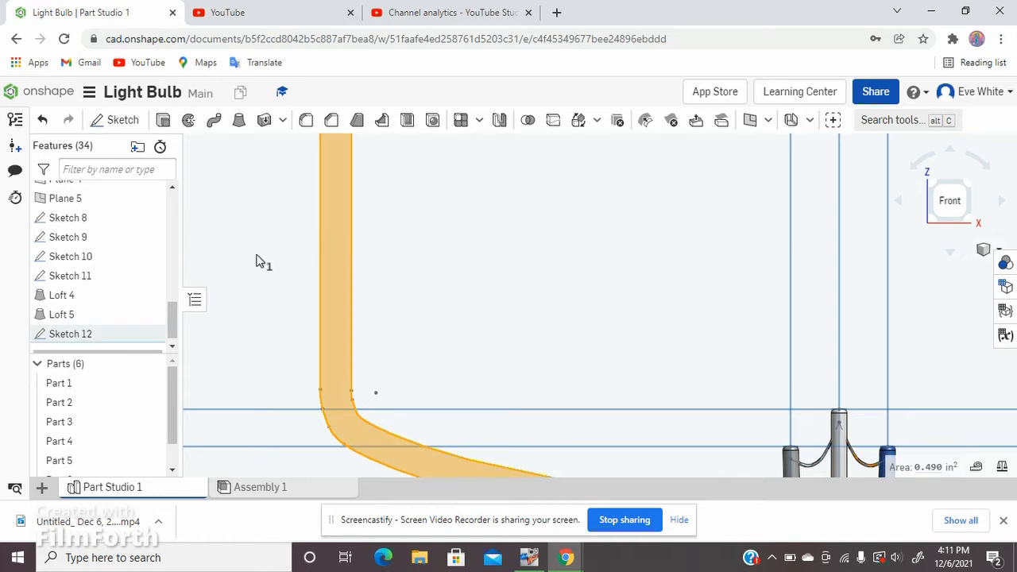
pyautogui.scroll(-5, 238, 266)
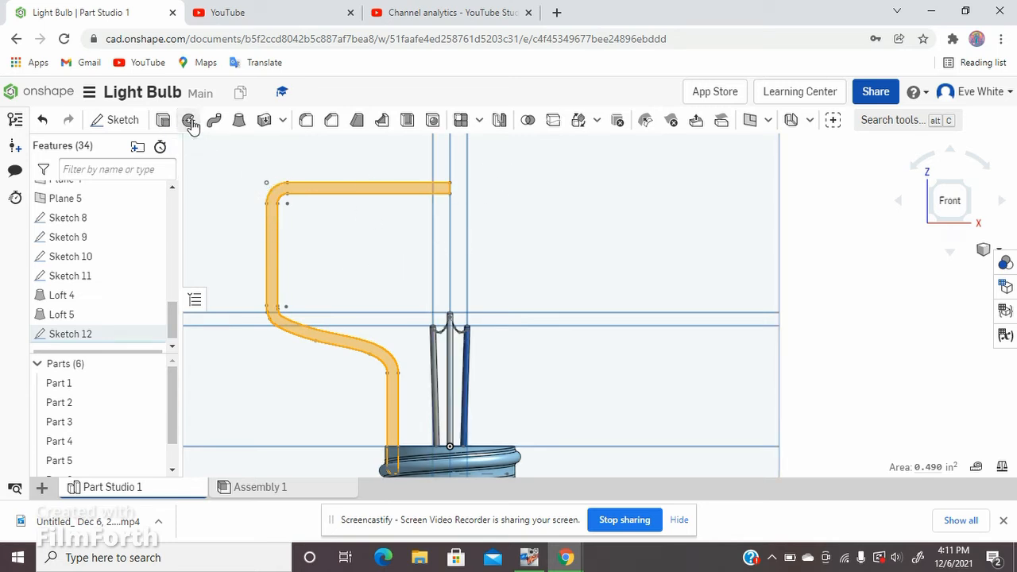
pyautogui.hotkey('shift', 'w')
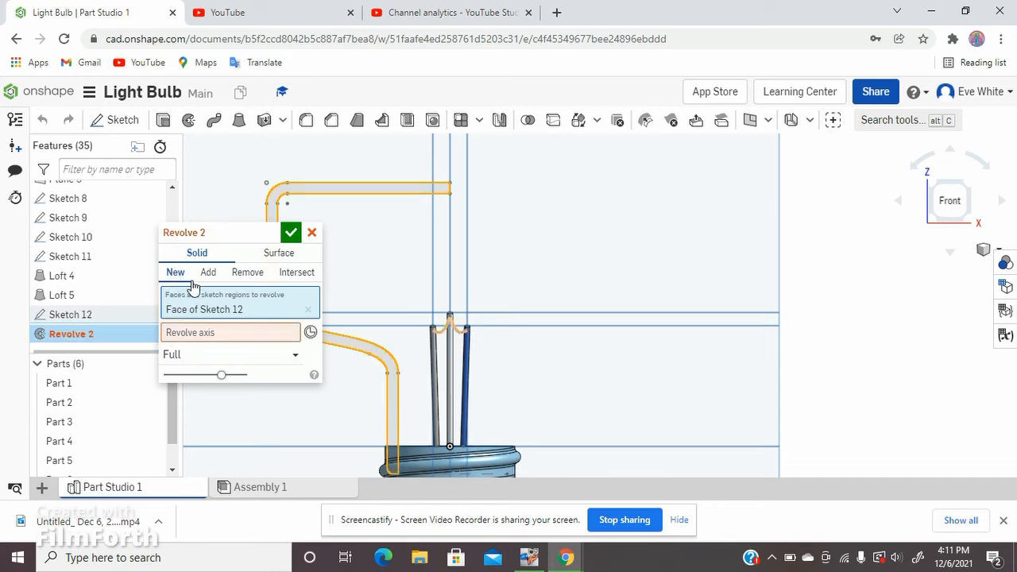
pyautogui.click(260, 341)
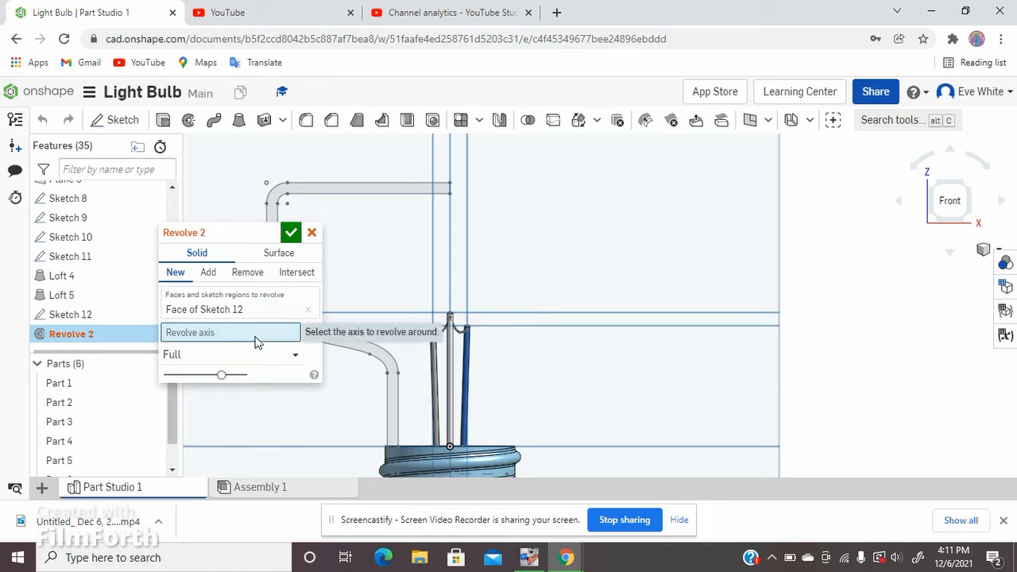
pyautogui.scroll(5, 445, 183)
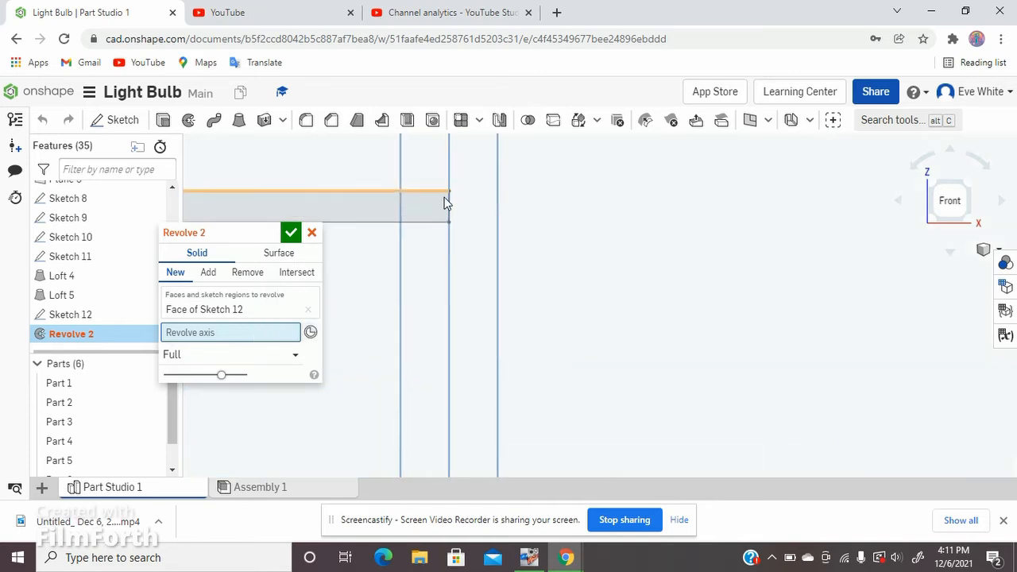
pyautogui.scroll(3, 449, 211)
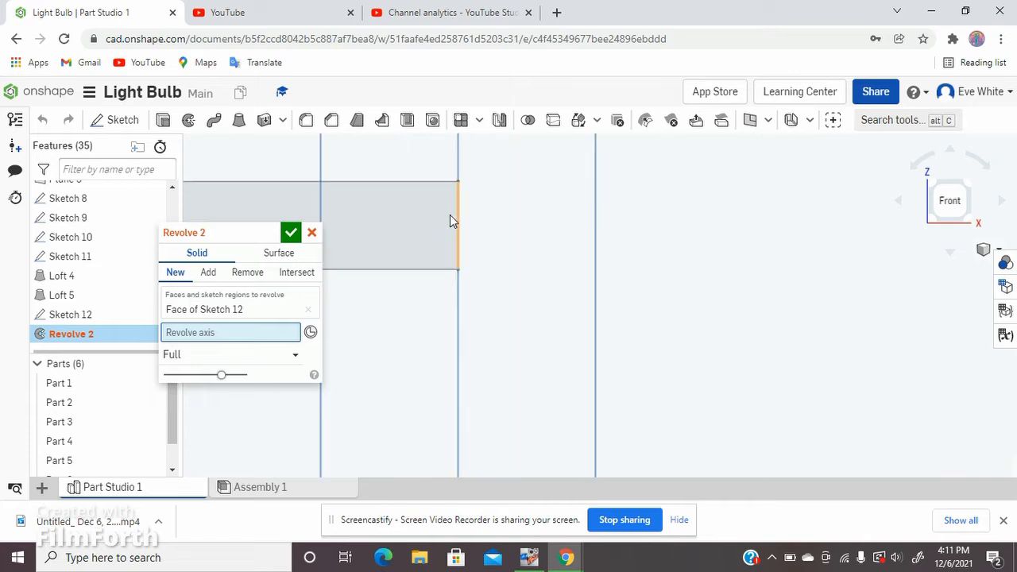
pyautogui.click(459, 259)
pyautogui.scroll(-3, 513, 202)
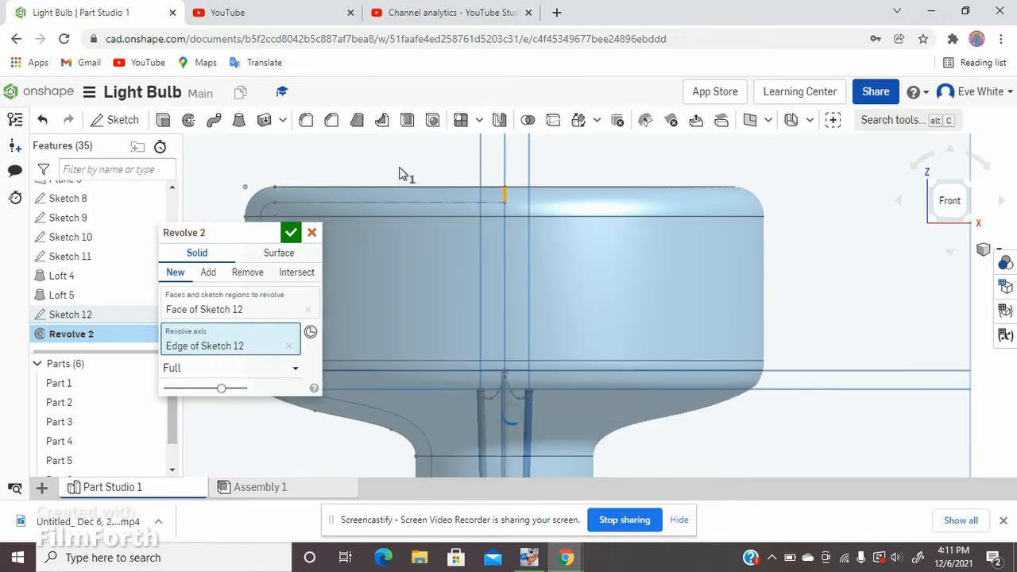
pyautogui.scroll(-6, 401, 169)
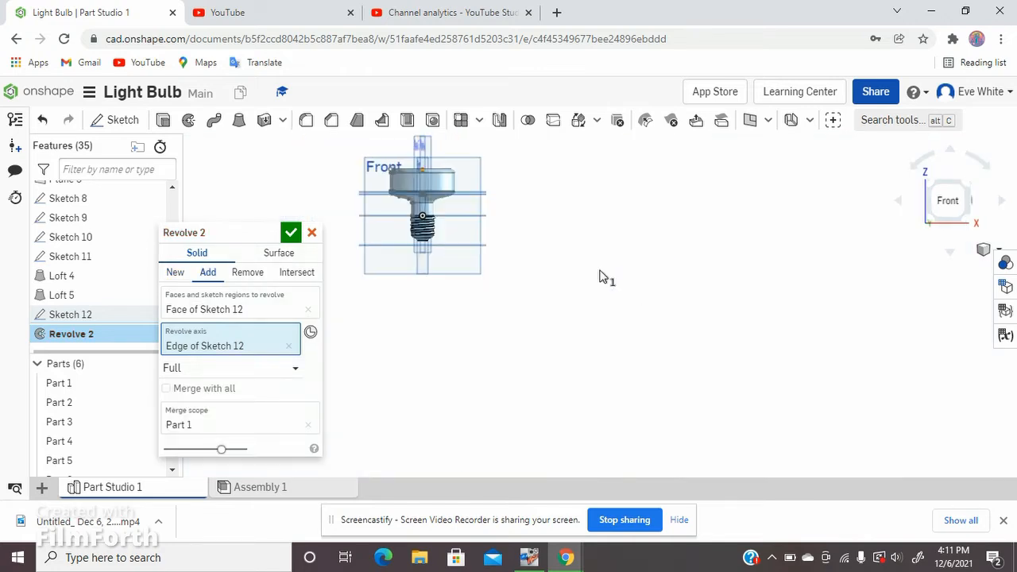
pyautogui.moveTo(602, 276); pyautogui.dragTo(479, 220, button='right')
pyautogui.scroll(3, 378, 146)
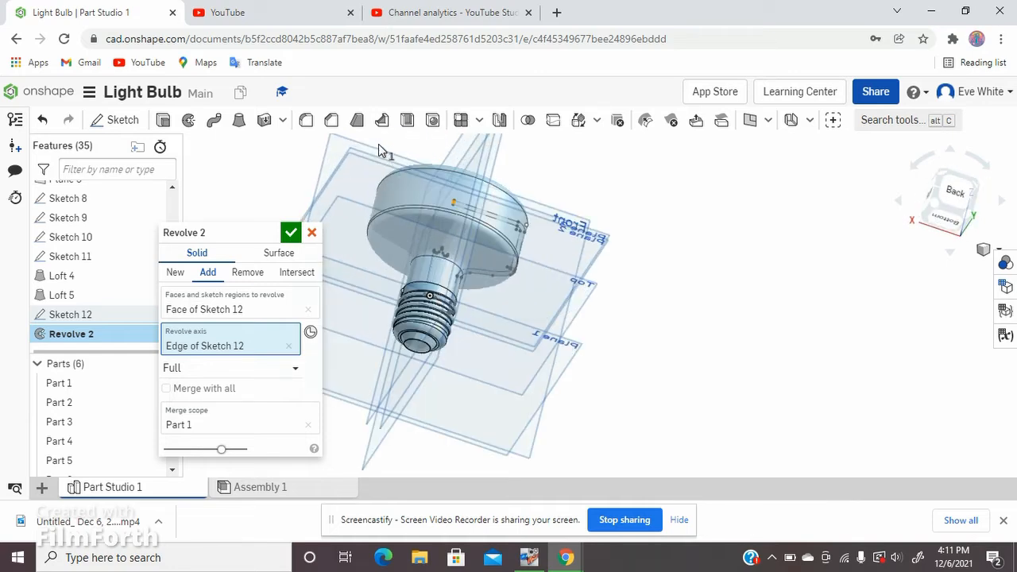
pyautogui.scroll(3, 379, 150)
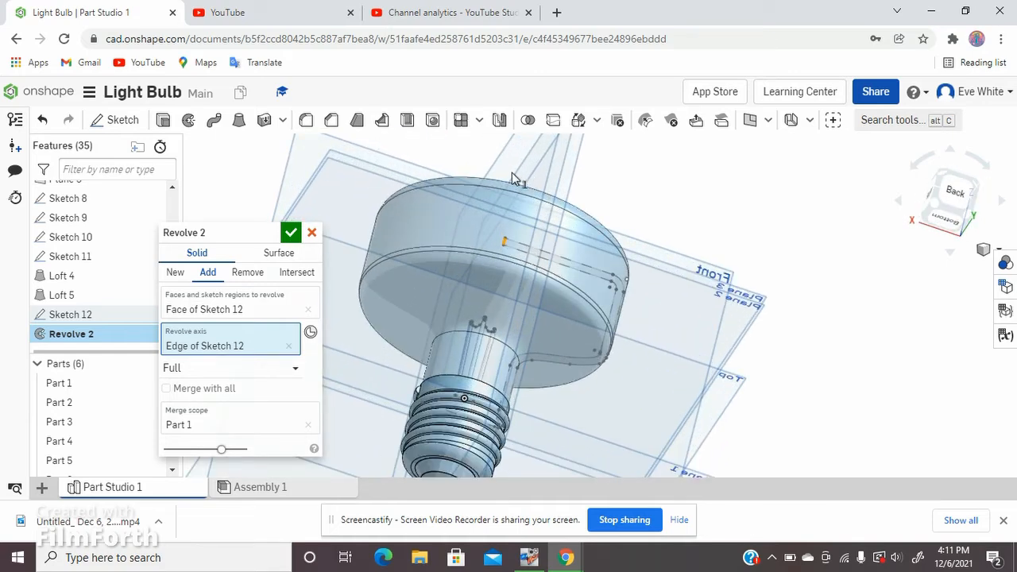
pyautogui.moveTo(512, 173); pyautogui.dragTo(421, 184, button='right')
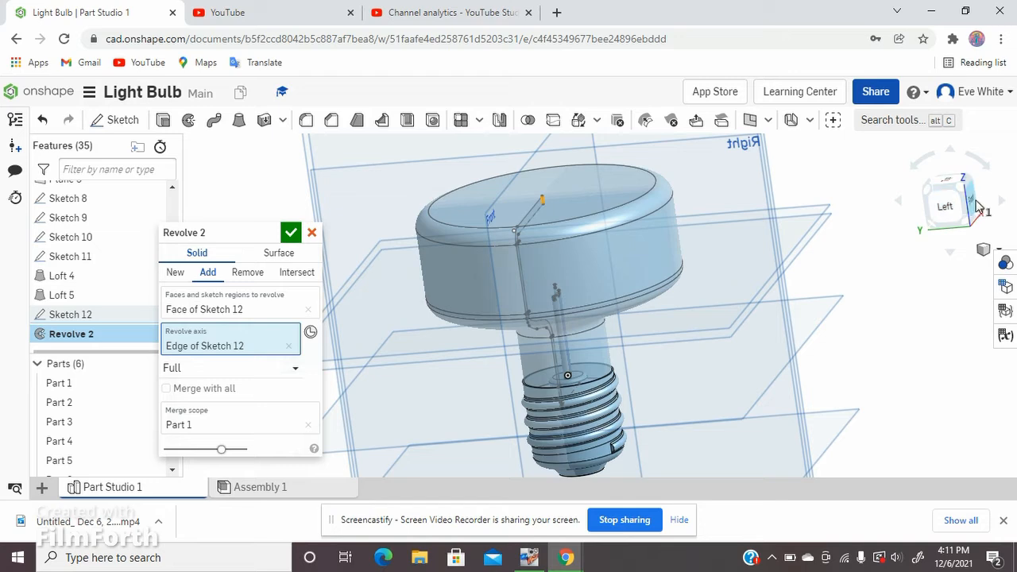
pyautogui.click(976, 205)
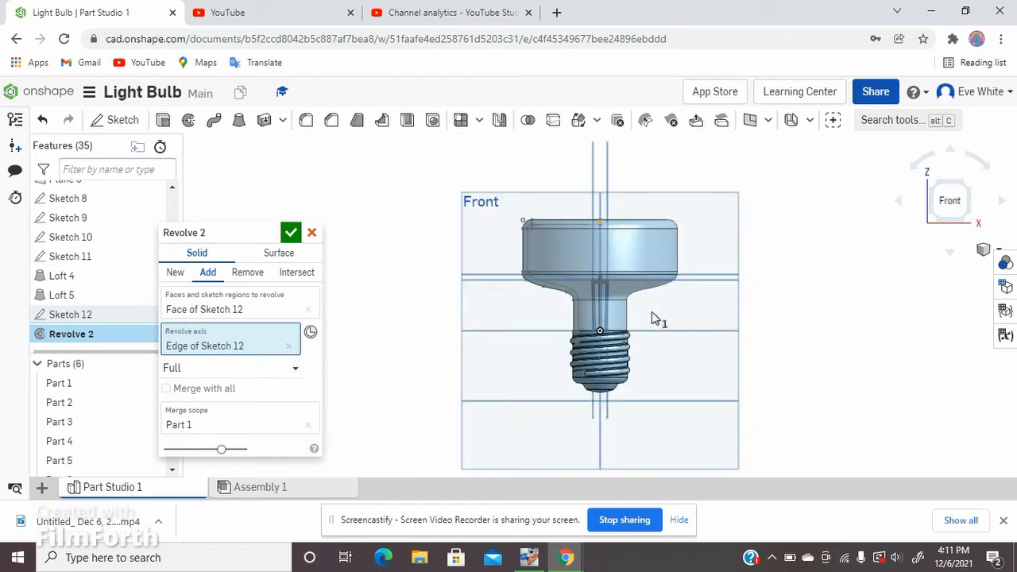
pyautogui.click(291, 233)
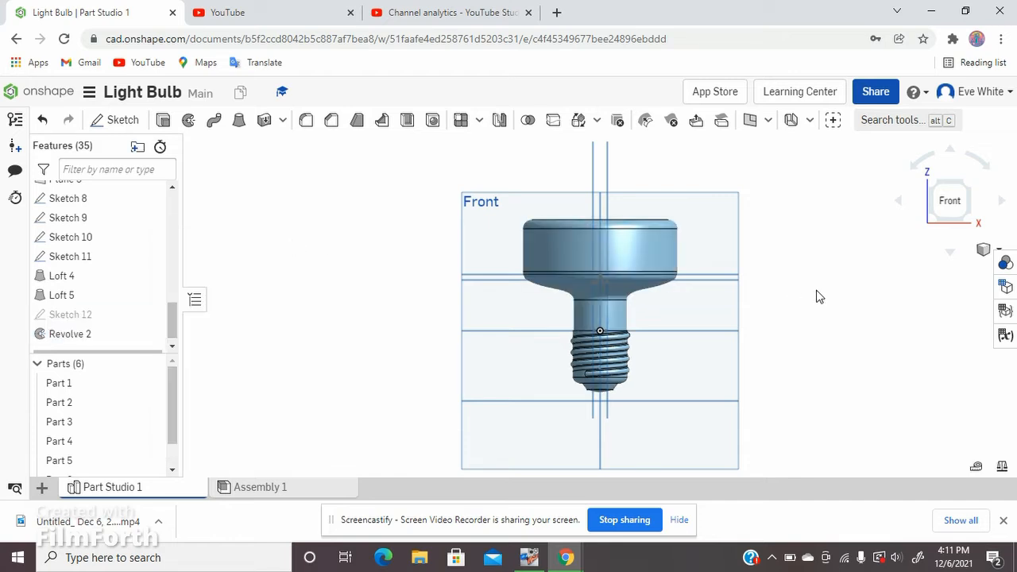
# Step: Make the combined bulb and base, Part 1, semi-transparent with an opacity of 0.50
pyautogui.scroll(3, 695, 263)
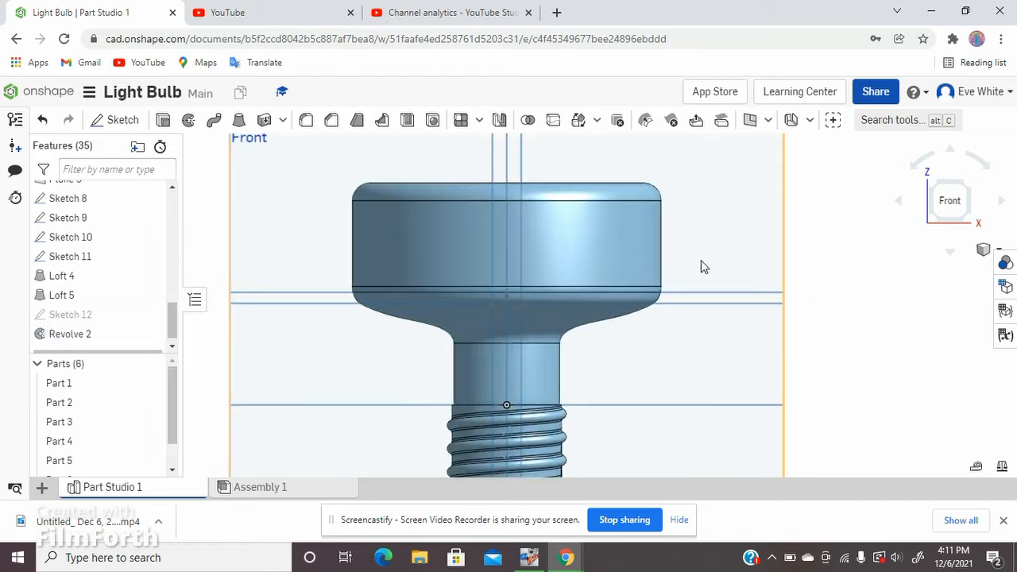
pyautogui.scroll(-2, 701, 263)
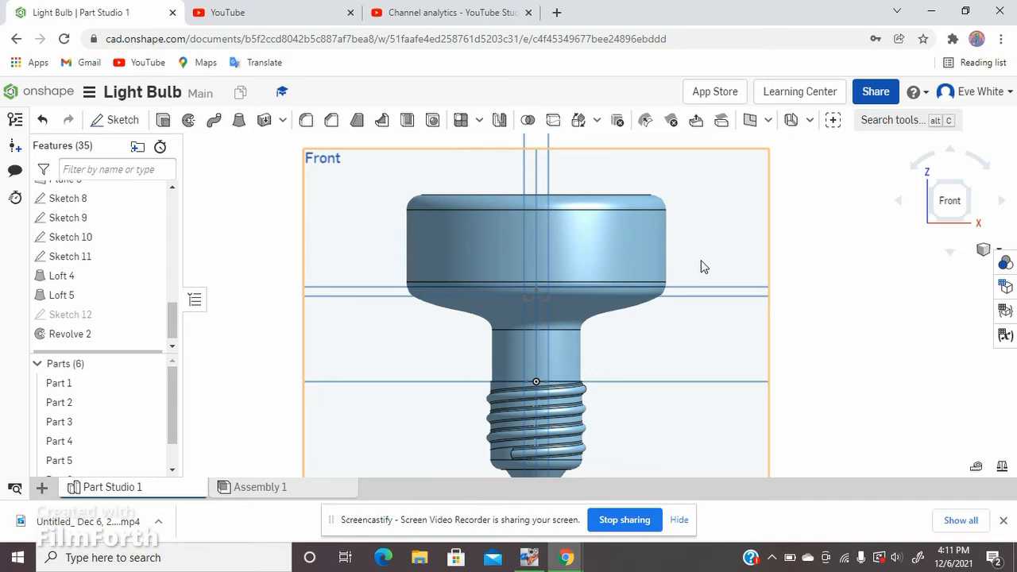
pyautogui.rightClick(613, 241)
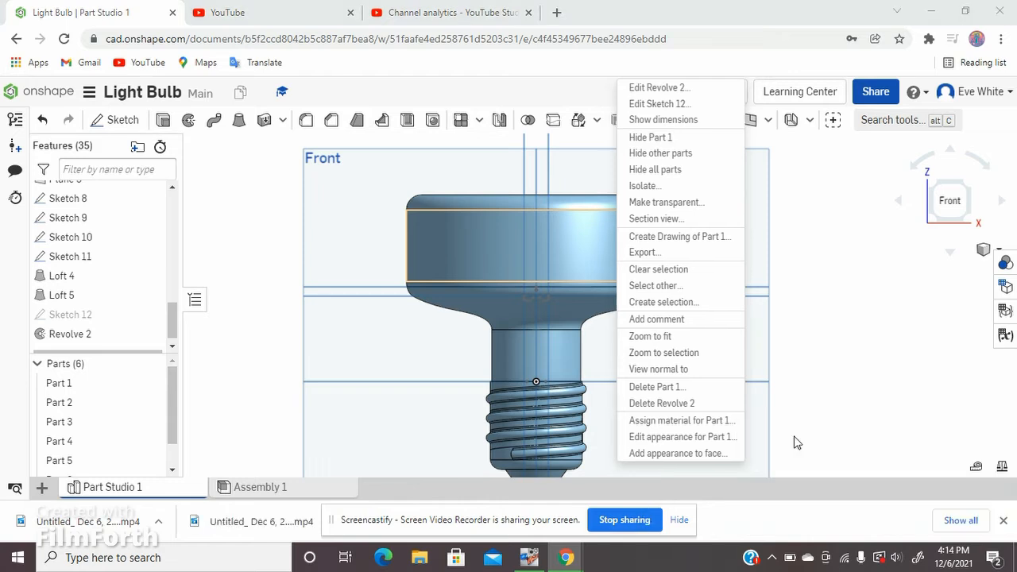
pyautogui.click(706, 437)
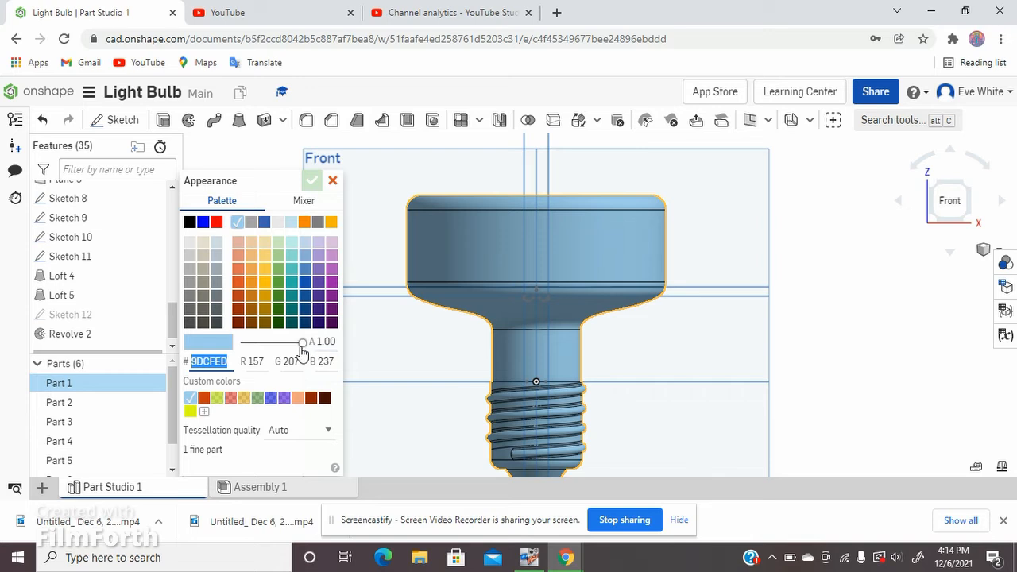
pyautogui.moveTo(301, 343); pyautogui.dragTo(278, 347)
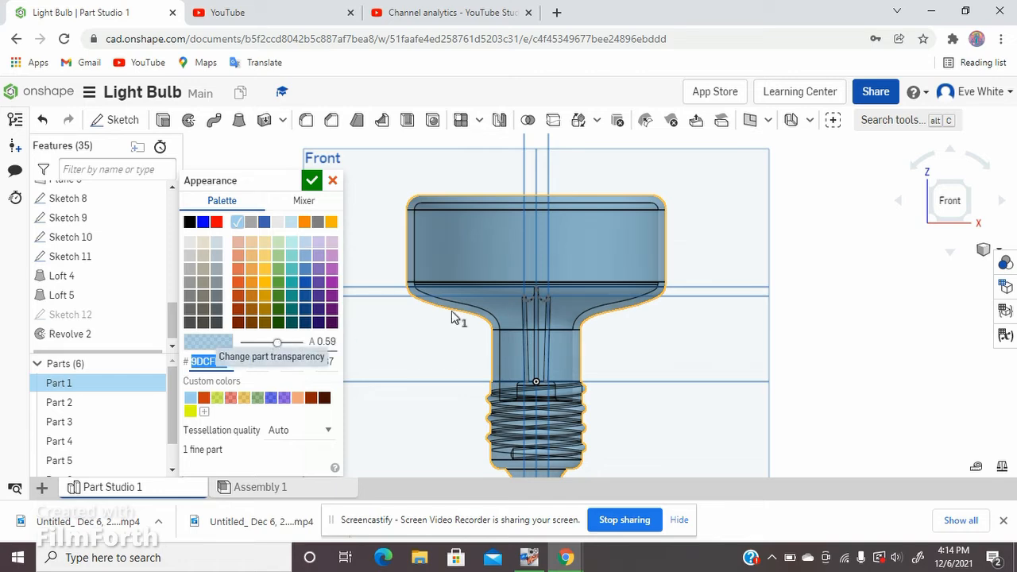
pyautogui.moveTo(717, 237)
pyautogui.mouseDown(button='right')
pyautogui.moveTo(707, 270)
pyautogui.moveTo(701, 248)
pyautogui.mouseUp(button='right')
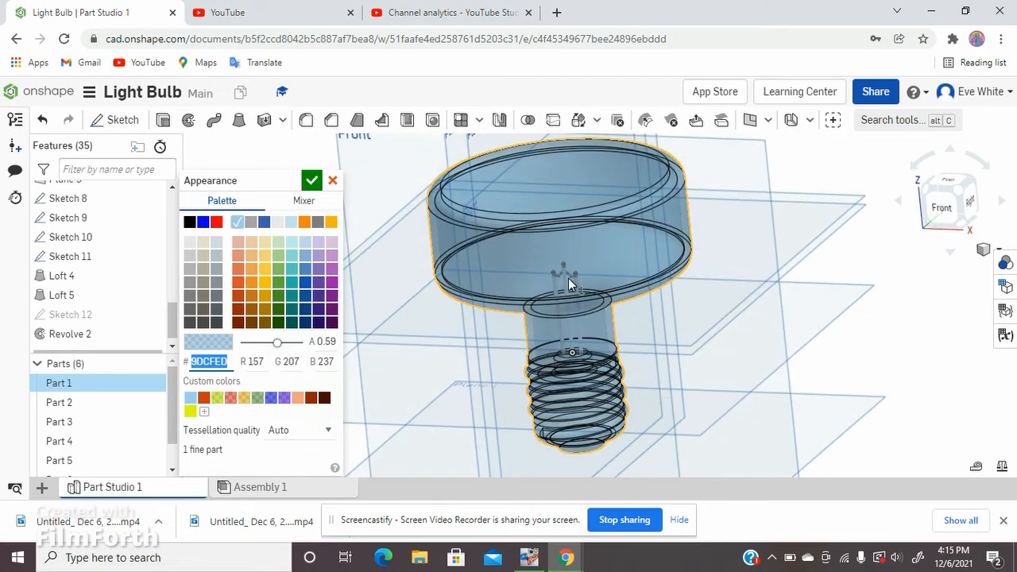
pyautogui.scroll(5, 568, 278)
pyautogui.scroll(-5, 683, 215)
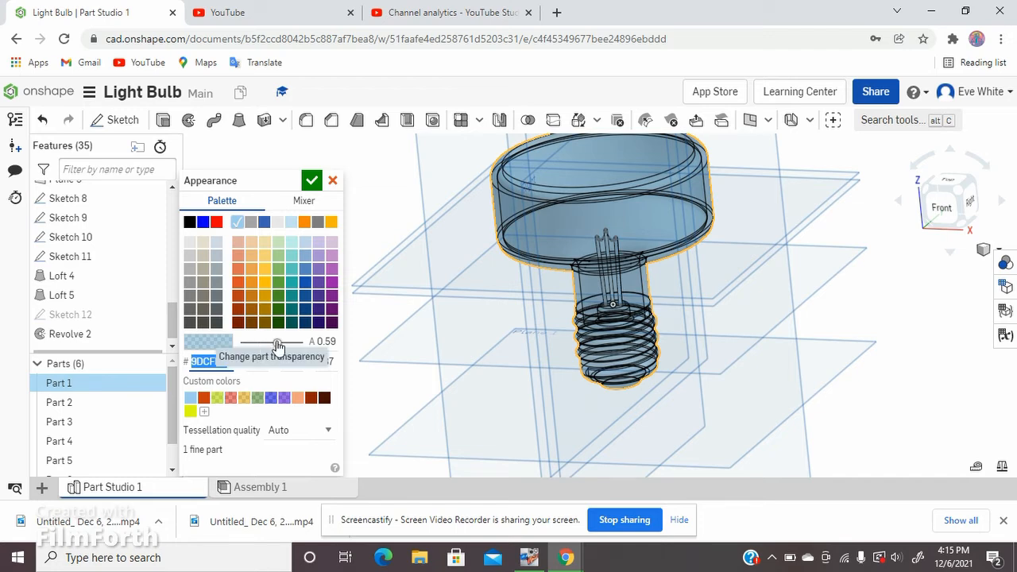
pyautogui.moveTo(279, 347)
pyautogui.mouseDown()
pyautogui.moveTo(257, 348)
pyautogui.moveTo(268, 347)
pyautogui.mouseUp()
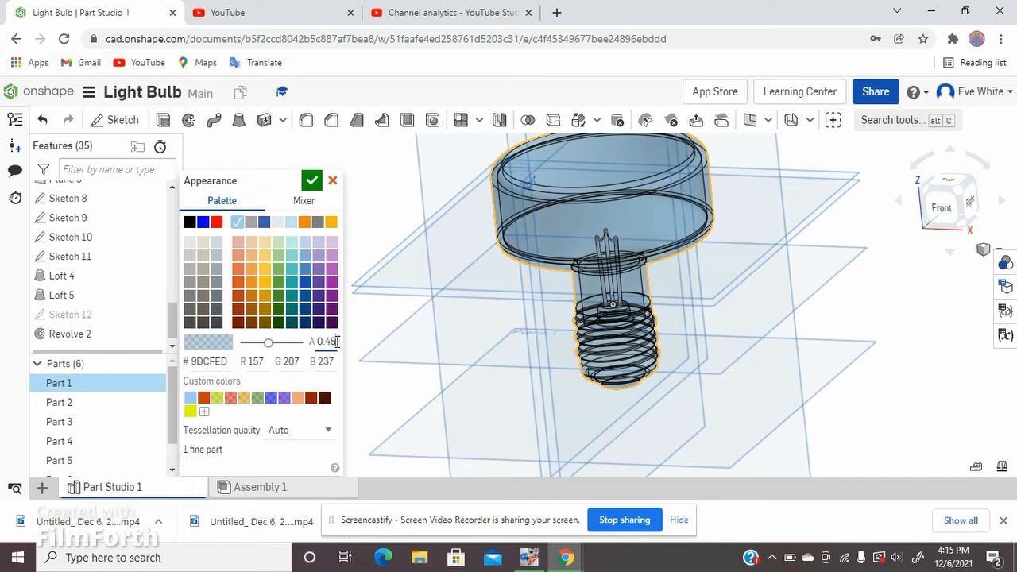
pyautogui.click(850, 307)
# Step: Recolor Part 1 orange-red (DD5228), keeping its opacity at 0.50
pyautogui.rightClick(656, 203)
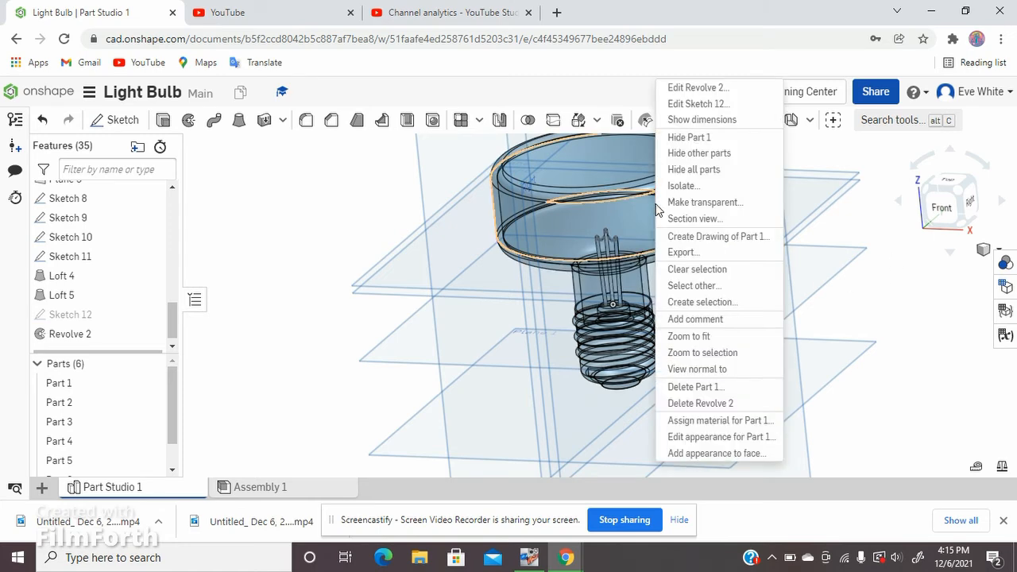
pyautogui.click(717, 437)
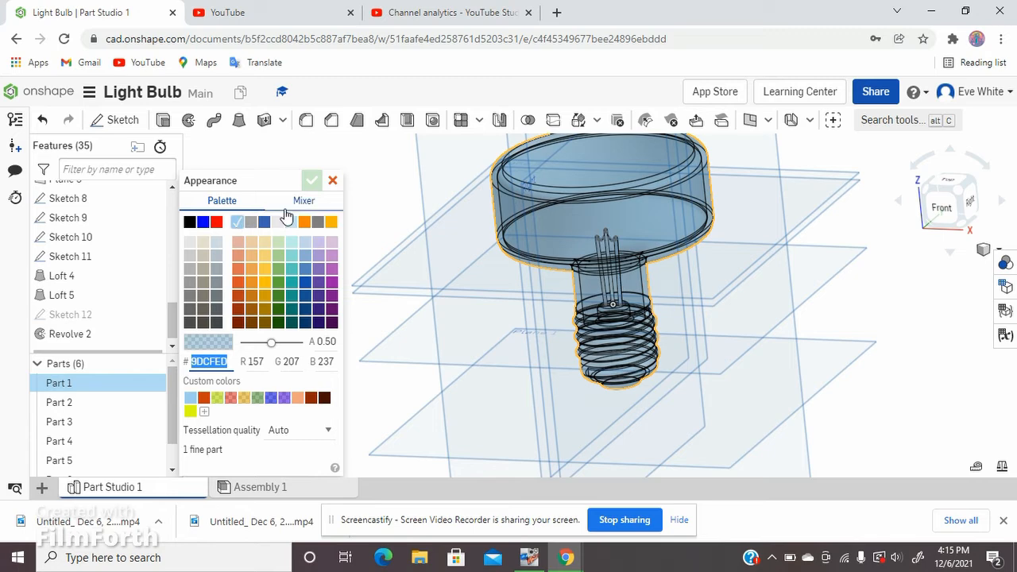
pyautogui.click(239, 280)
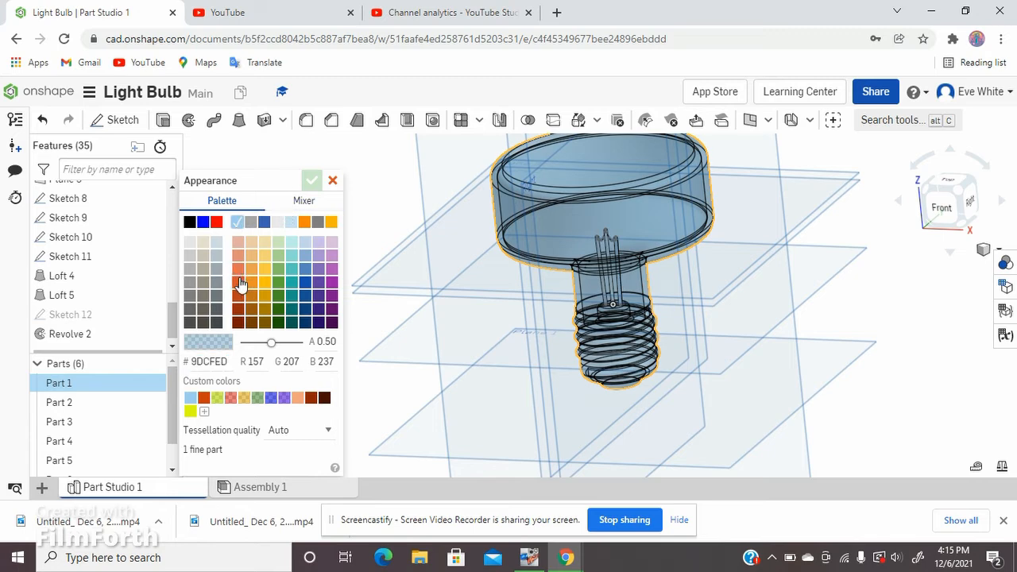
pyautogui.click(240, 282)
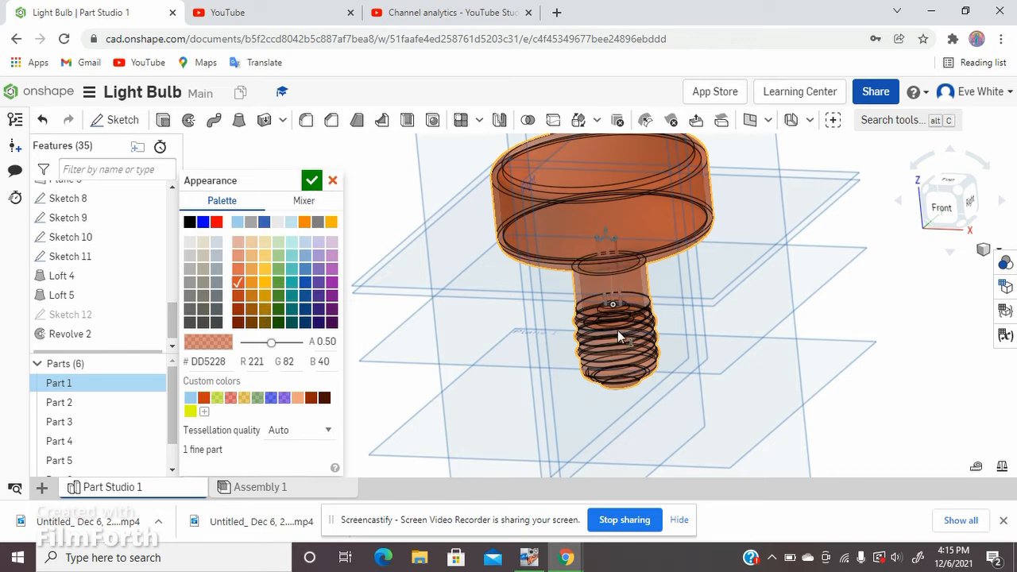
pyautogui.click(310, 180)
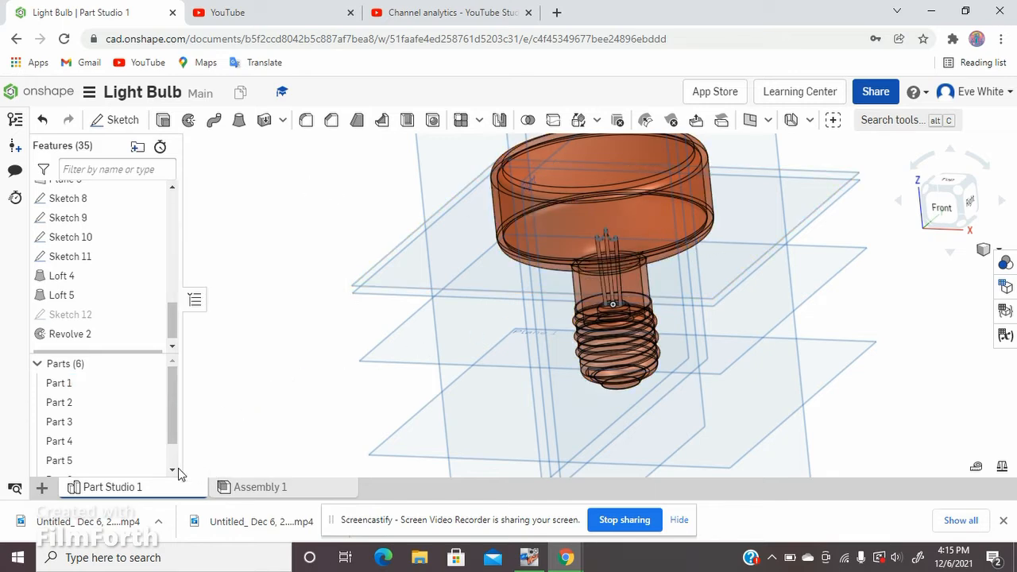
# Step: Edit the bulb's revolve so that it creates a new part separate from the screw base
pyautogui.doubleClick(96, 335)
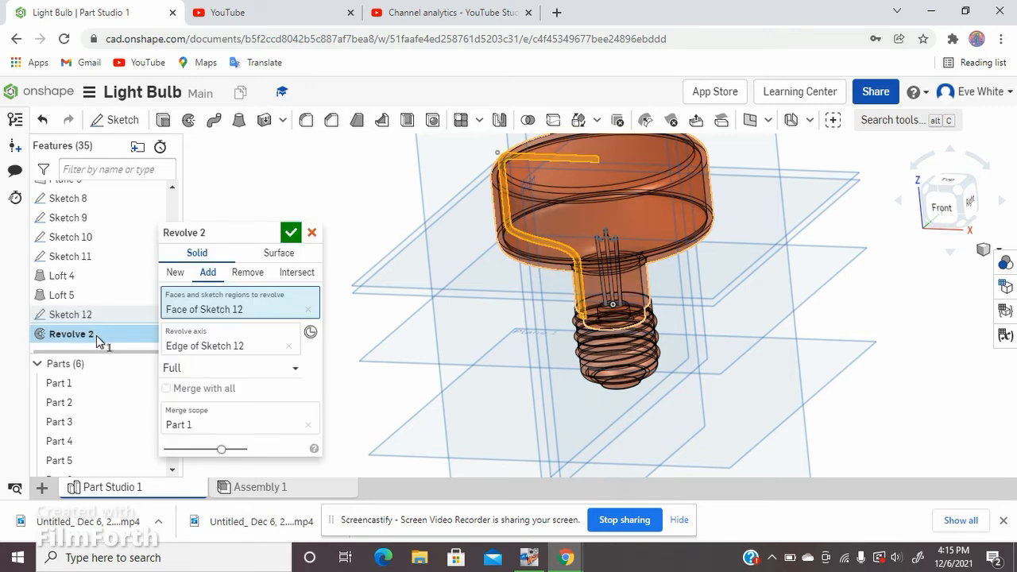
pyautogui.click(174, 273)
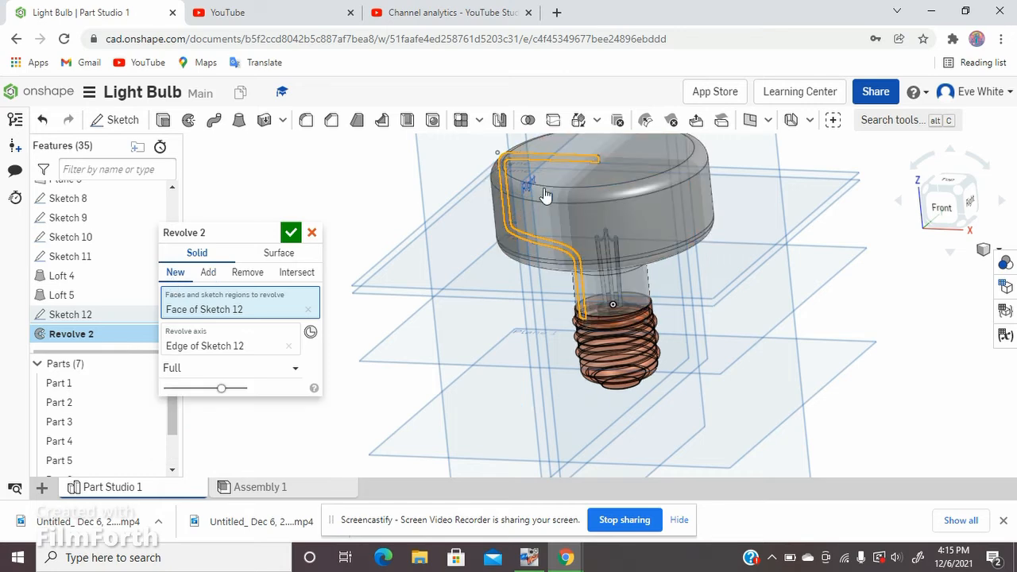
pyautogui.click(292, 232)
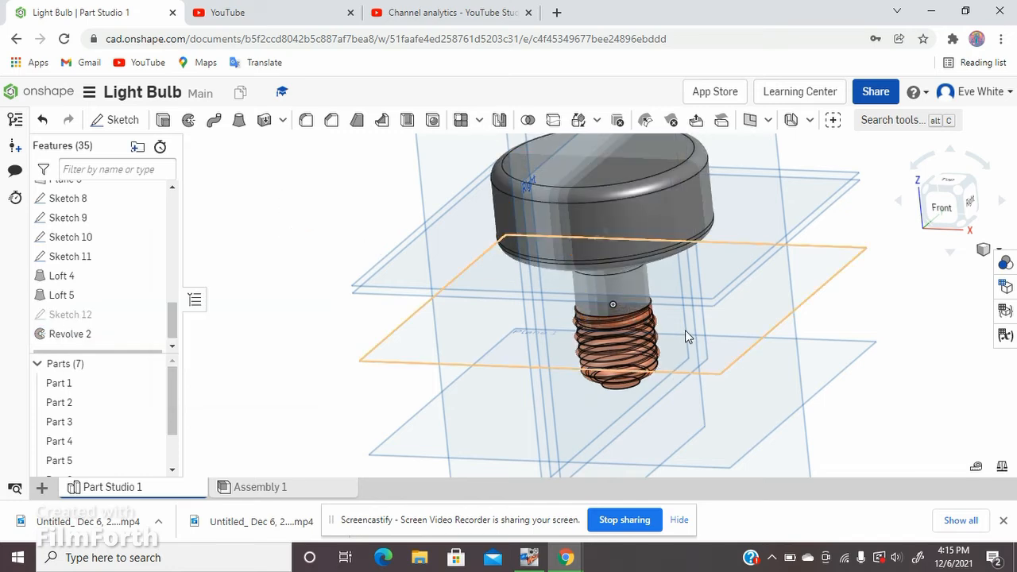
# Step: Recolor the screw base, Part 1, light gray (CFDBE5) and make it fully opaque with an opacity of 1.00
pyautogui.moveTo(685, 332)
pyautogui.mouseDown(button='right')
pyautogui.moveTo(690, 324)
pyautogui.moveTo(690, 340)
pyautogui.mouseUp(button='right')
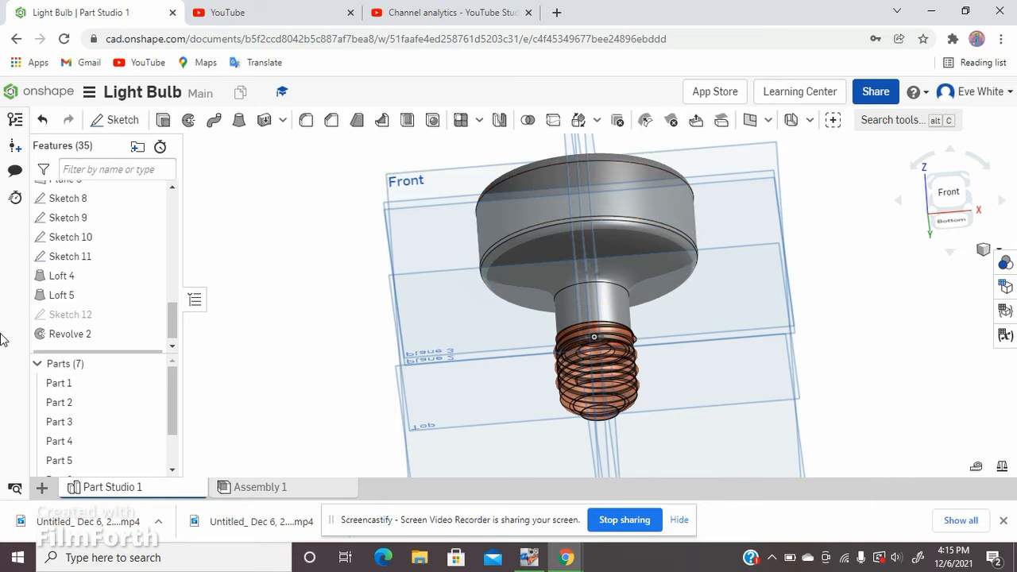
pyautogui.scroll(-1, 135, 292)
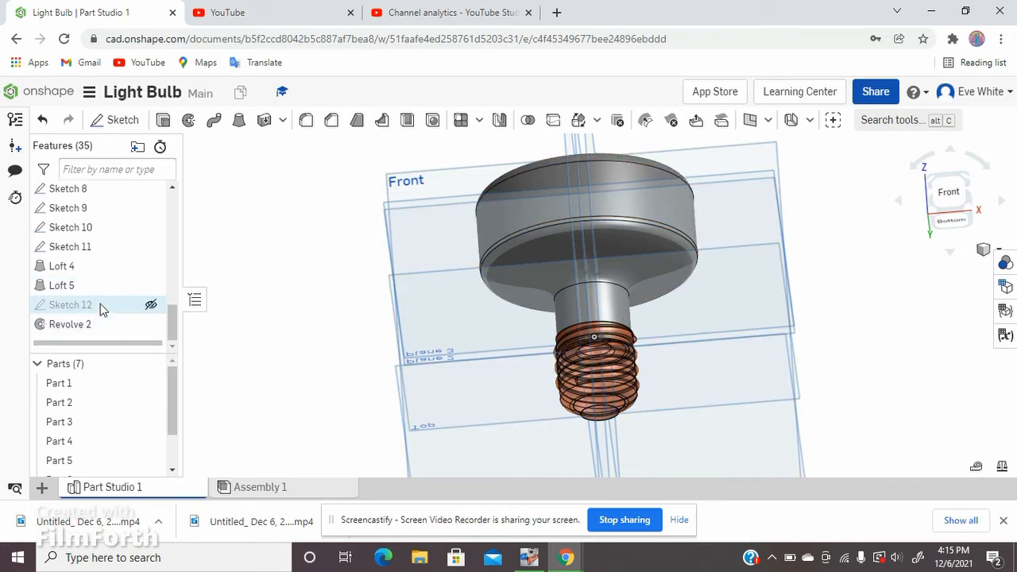
pyautogui.click(108, 331)
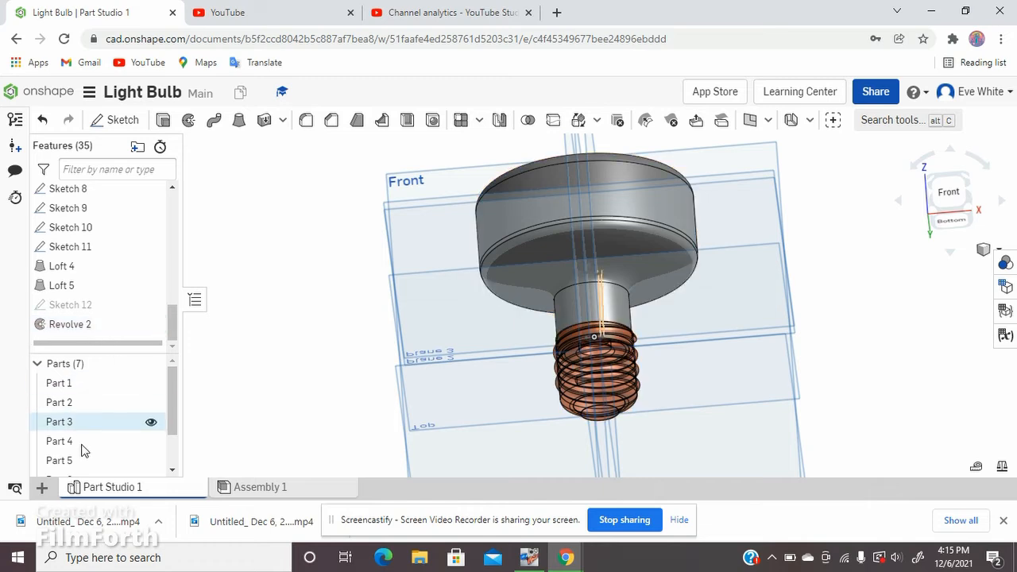
pyautogui.rightClick(84, 384)
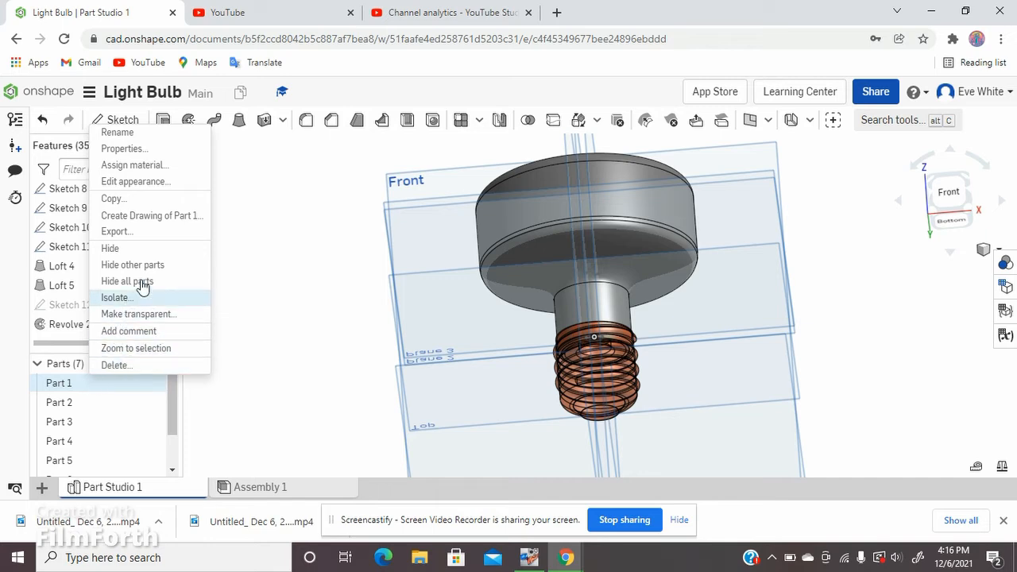
pyautogui.click(155, 183)
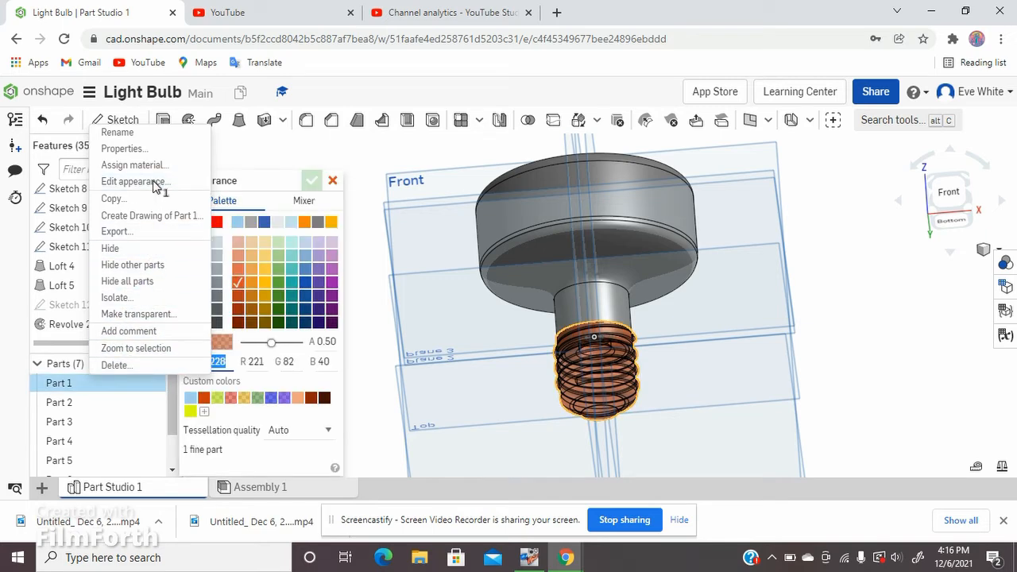
pyautogui.click(217, 242)
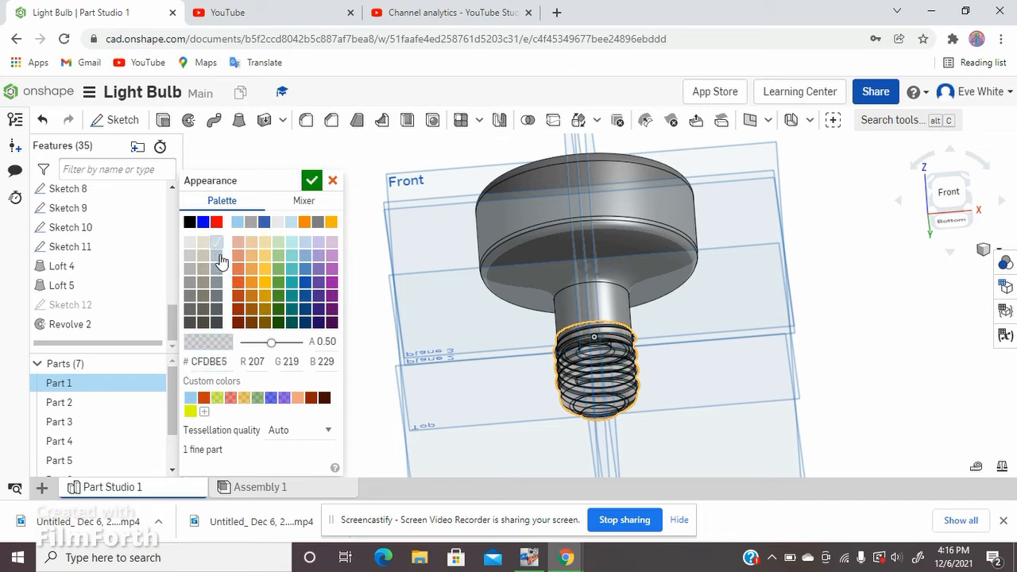
pyautogui.click(303, 343)
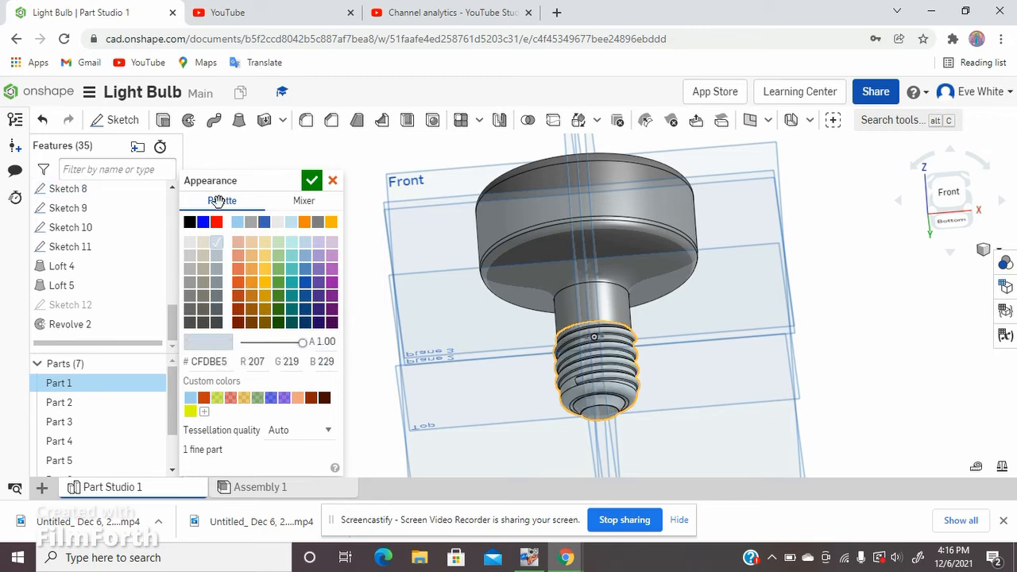
pyautogui.click(310, 183)
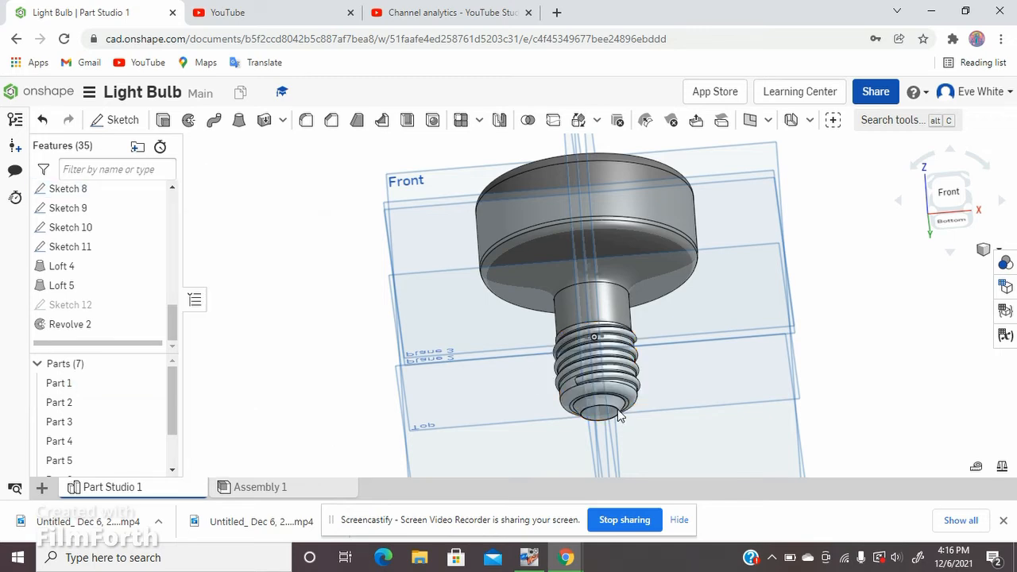
# Step: Add a black (000000) face appearance to the sloped ring face around the screw base's bottom contact
pyautogui.scroll(5, 617, 418)
pyautogui.rightClick(543, 368)
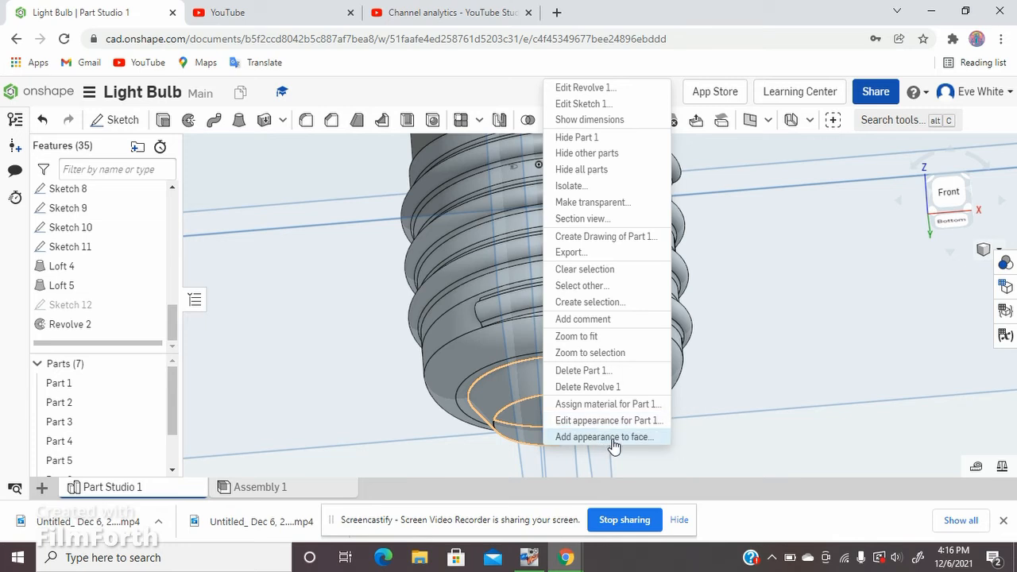
pyautogui.click(548, 438)
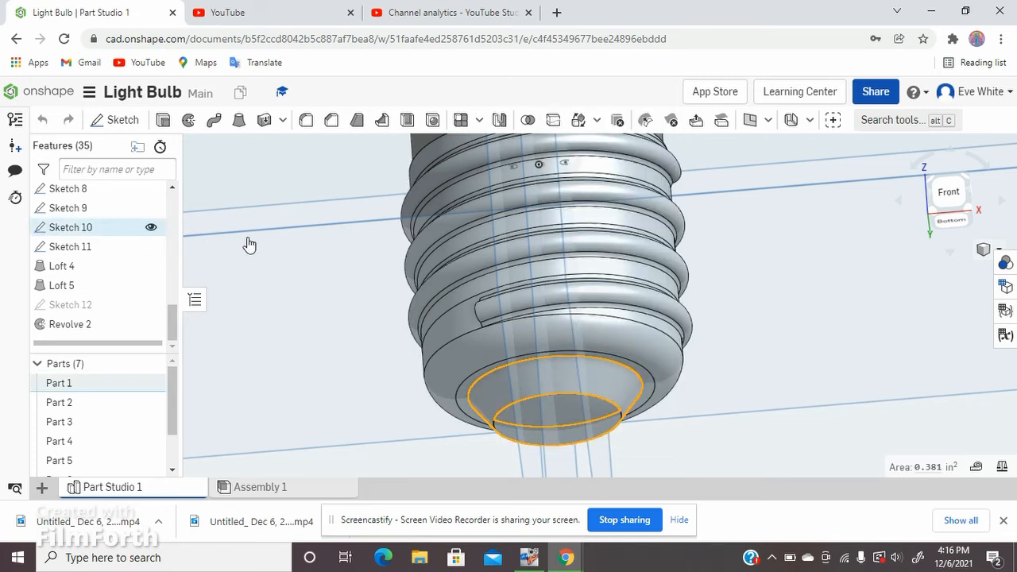
pyautogui.click(190, 260)
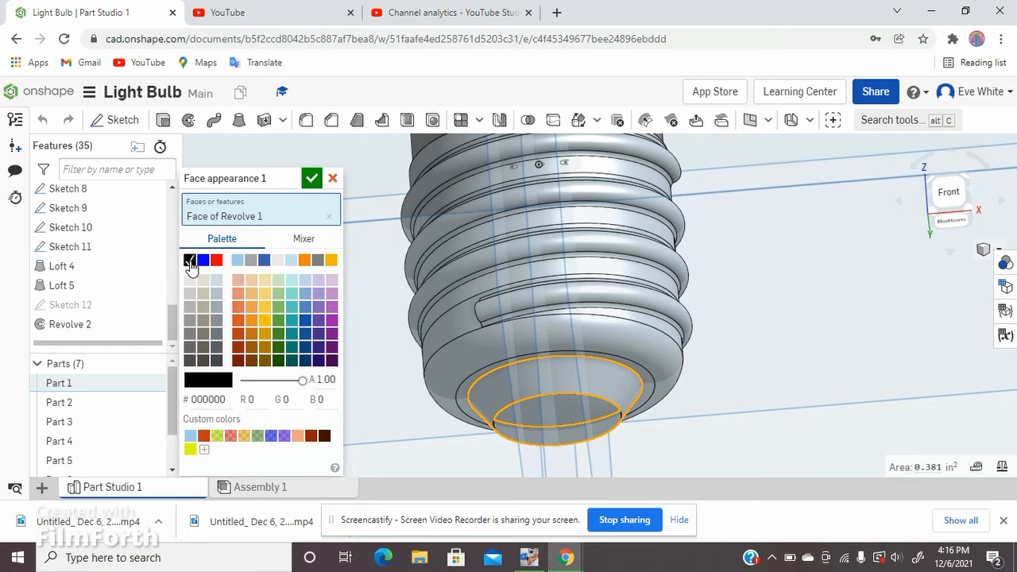
pyautogui.click(311, 178)
# Step: Add a near-white (FDFEFF) face appearance to the round contact face at the bottom tip of the screw base
pyautogui.moveTo(606, 416)
pyautogui.mouseDown(button='right')
pyautogui.moveTo(606, 356)
pyautogui.moveTo(603, 404)
pyautogui.mouseUp(button='right')
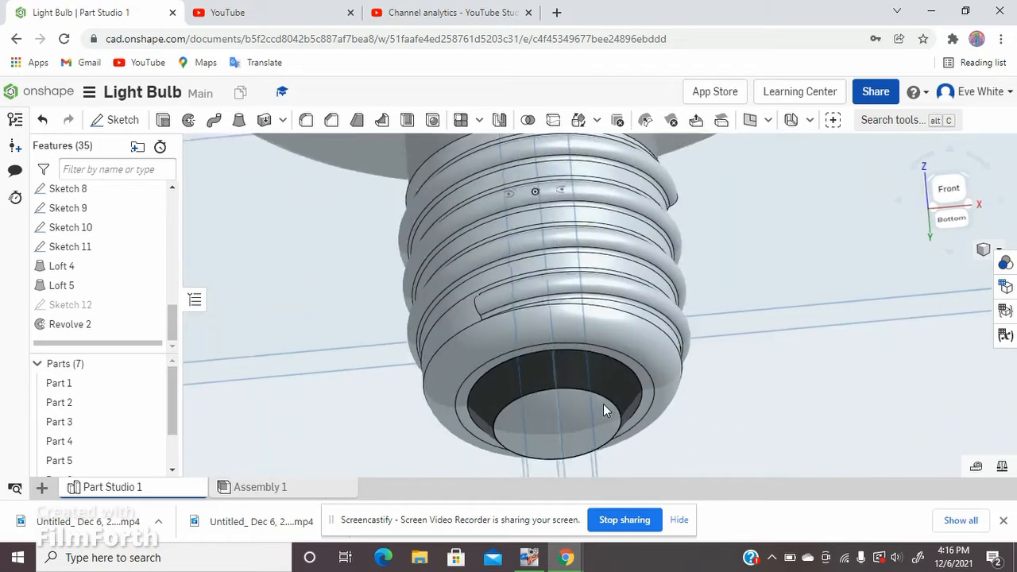
pyautogui.rightClick(560, 429)
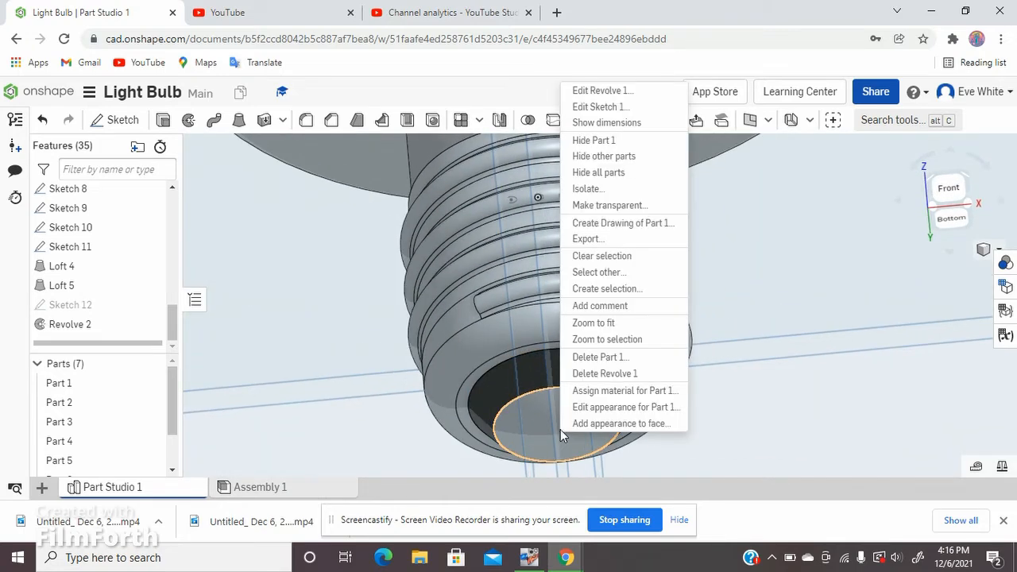
pyautogui.click(629, 429)
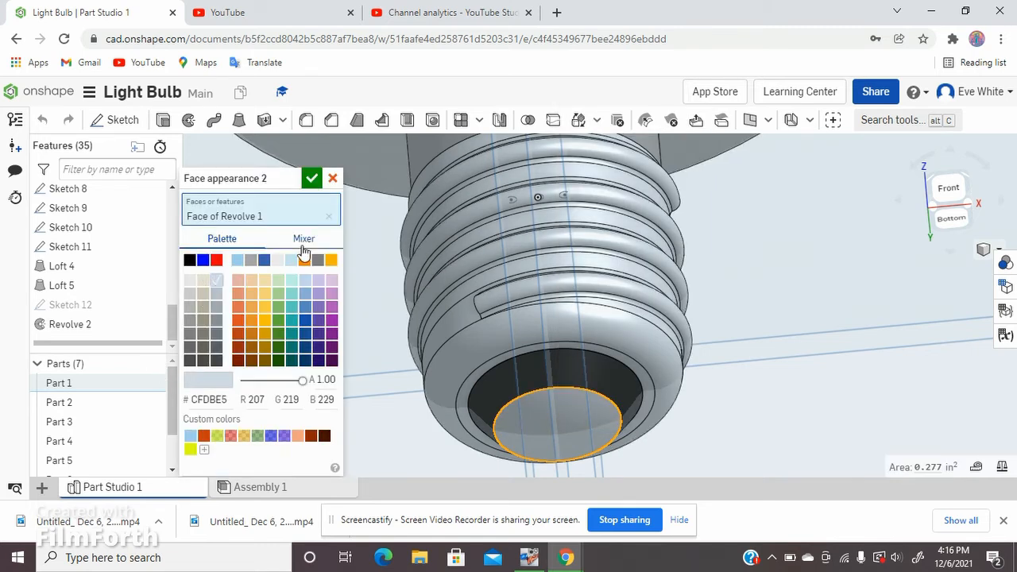
pyautogui.click(304, 242)
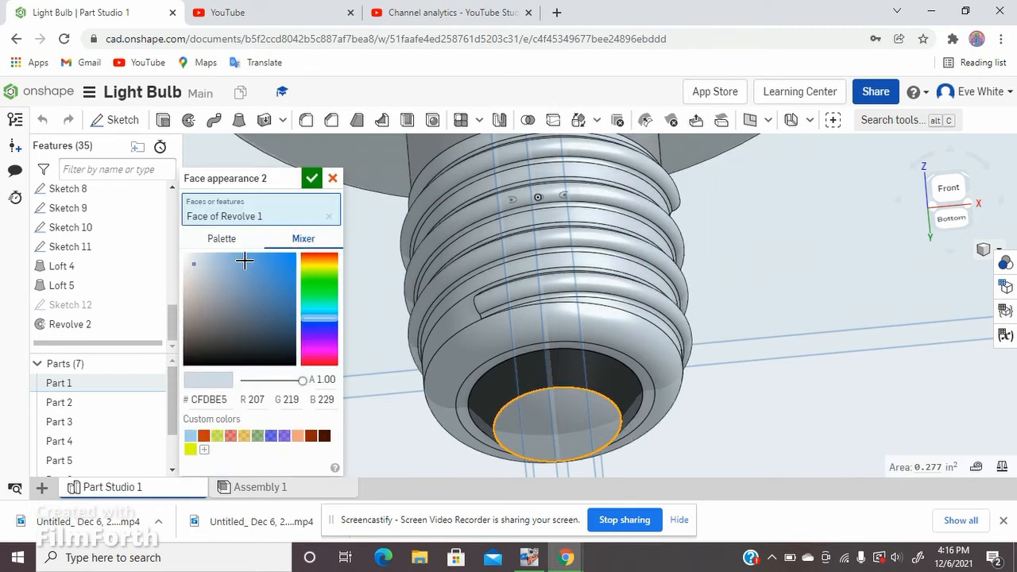
pyautogui.click(185, 253)
pyautogui.click(311, 180)
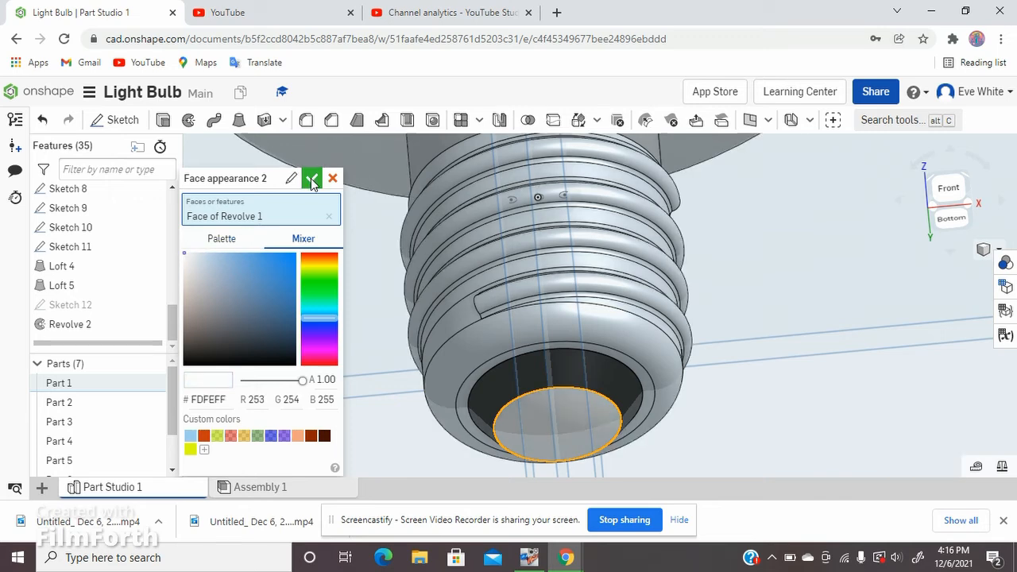
# Step: Make the bulb glass, Part 7, semi-transparent with an opacity of 0.5
pyautogui.moveTo(737, 403); pyautogui.dragTo(382, 347, button='right')
pyautogui.scroll(-5, 381, 346)
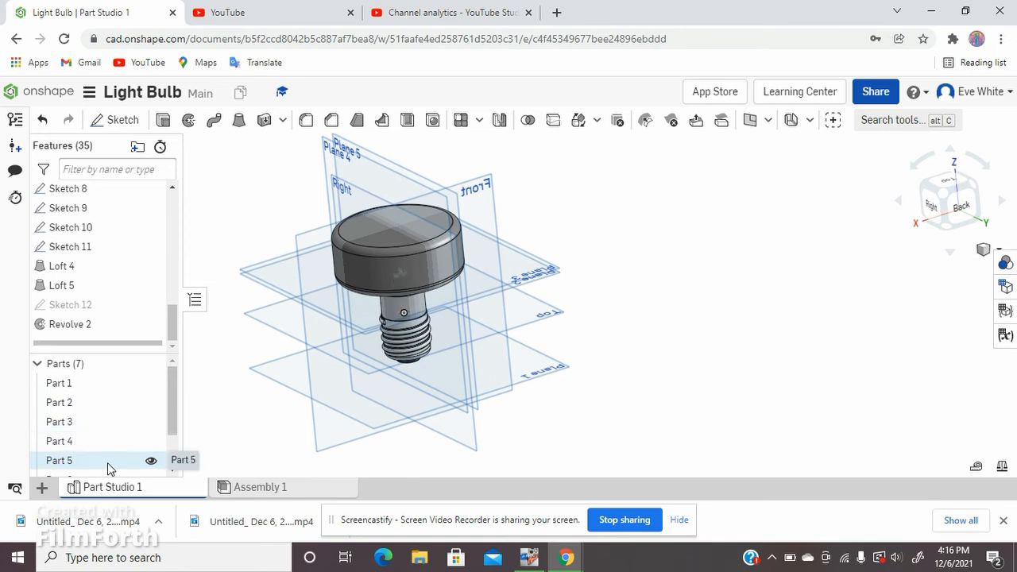
pyautogui.rightClick(395, 275)
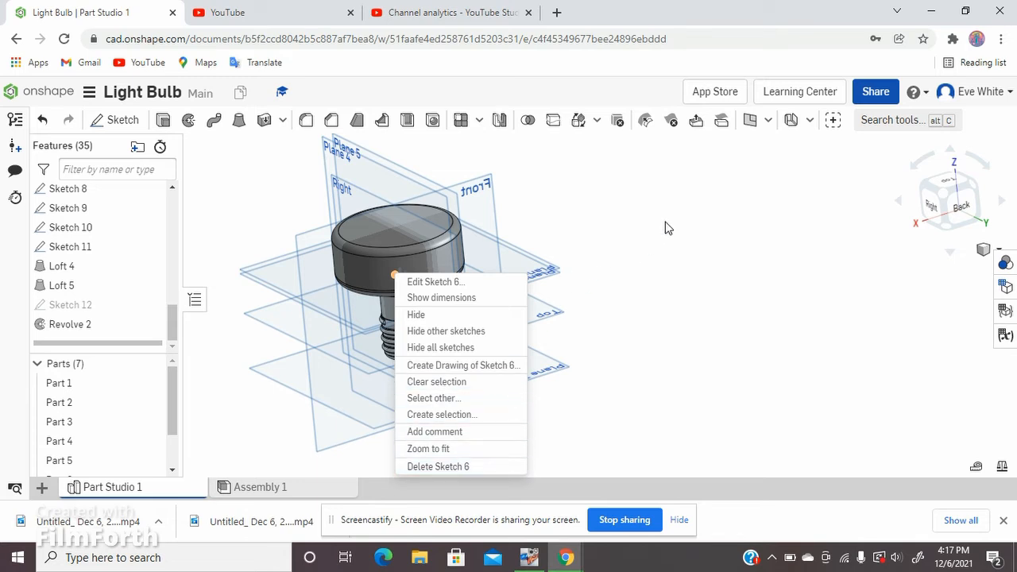
pyautogui.click(669, 228)
pyautogui.rightClick(376, 277)
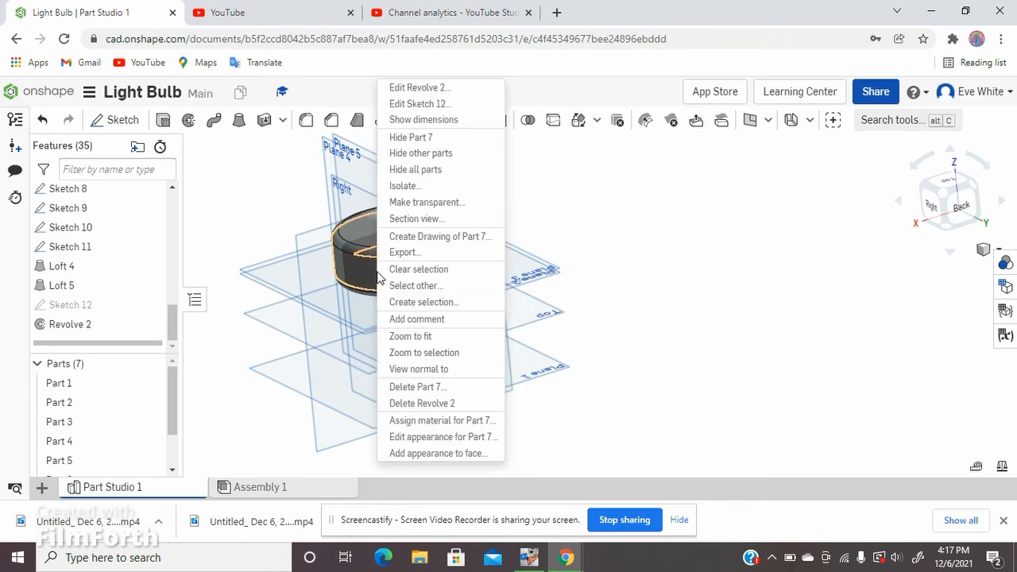
pyautogui.click(475, 437)
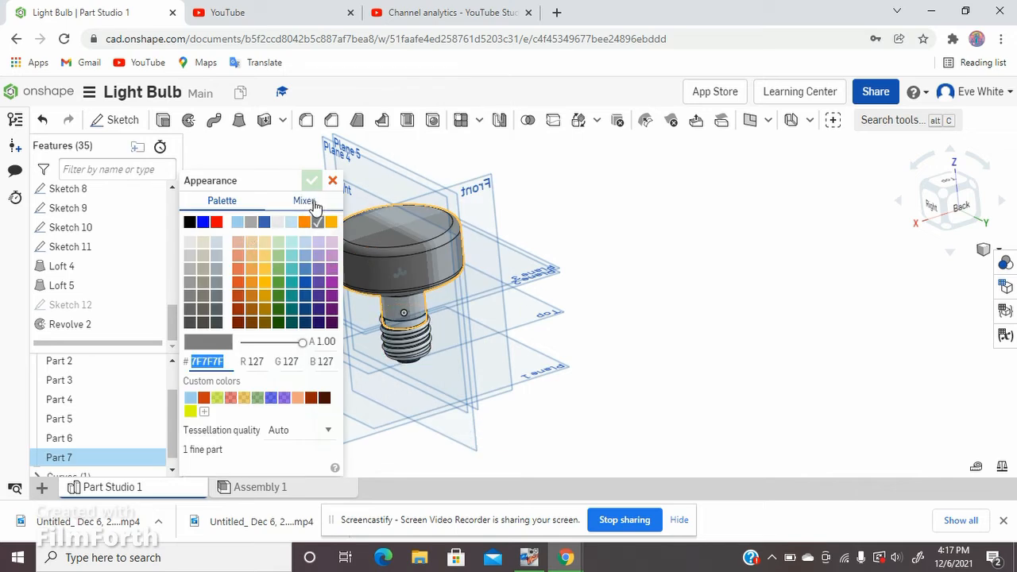
pyautogui.moveTo(301, 342); pyautogui.dragTo(276, 342)
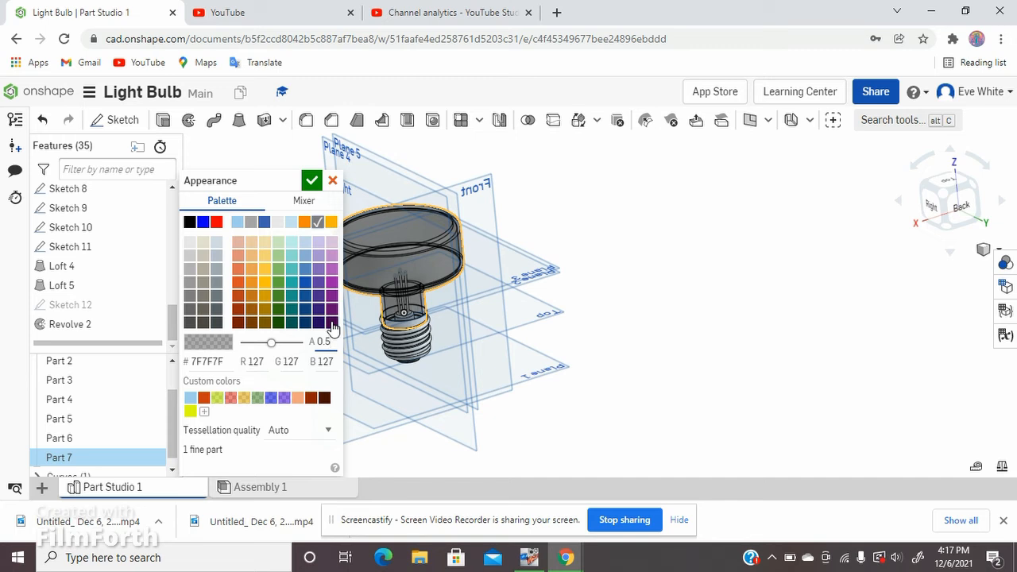
pyautogui.press('Return')
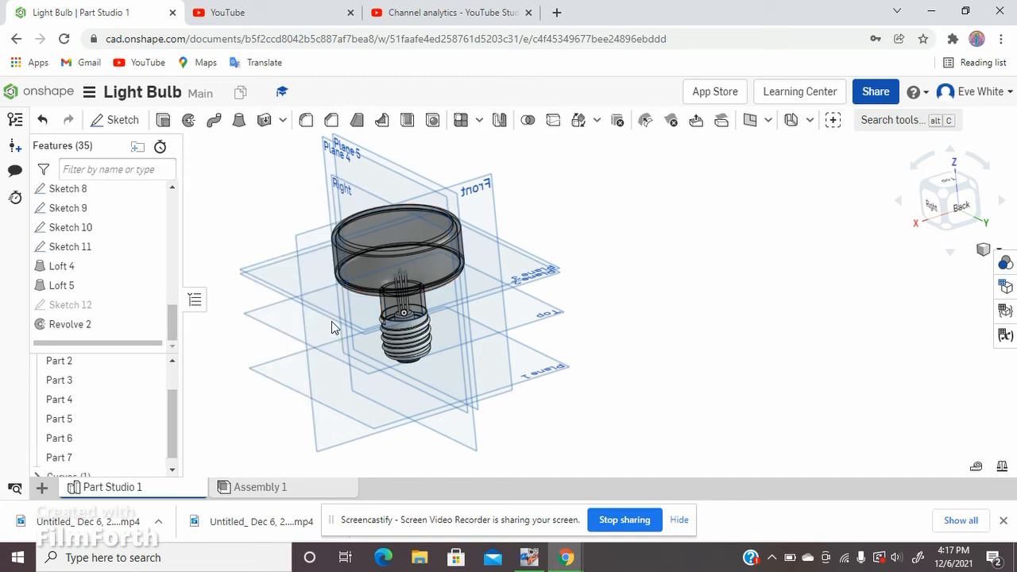
# Step: Try yellow and orange on the bulb glass, Part 7, and settle on purple (6E01FD) with the opacity kept at 0.50
pyautogui.rightClick(399, 281)
pyautogui.click(591, 323)
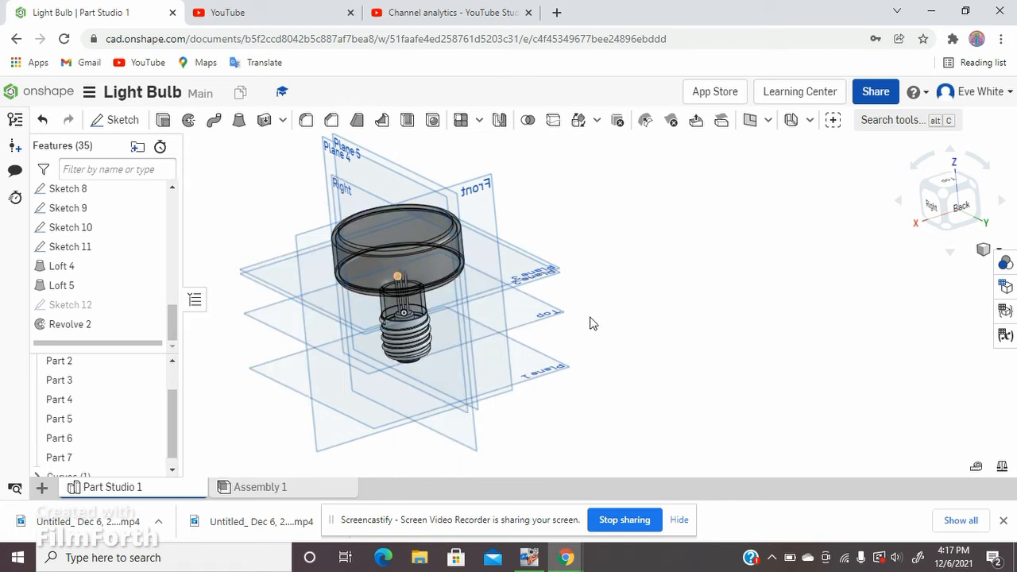
pyautogui.rightClick(427, 270)
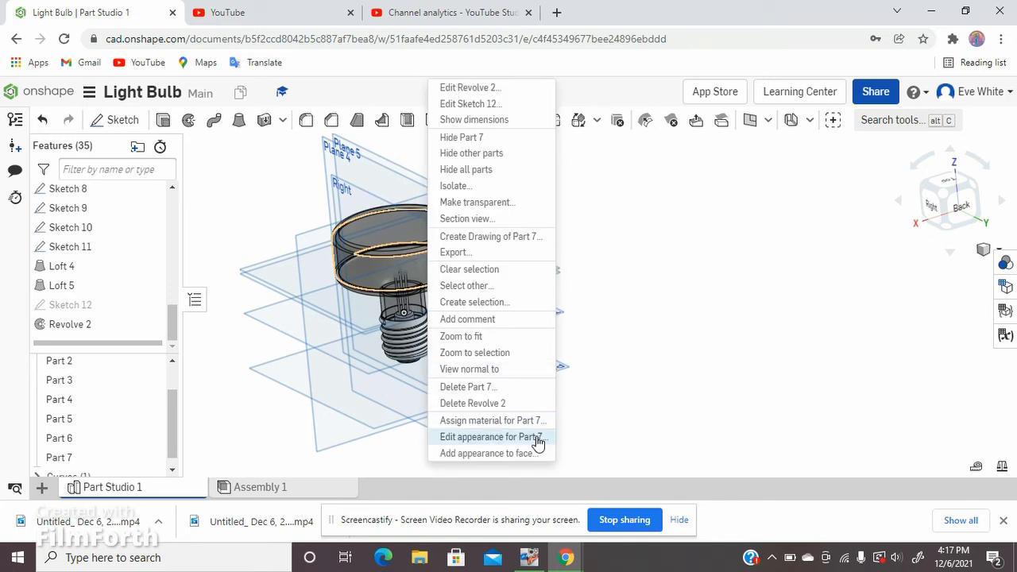
pyautogui.click(536, 443)
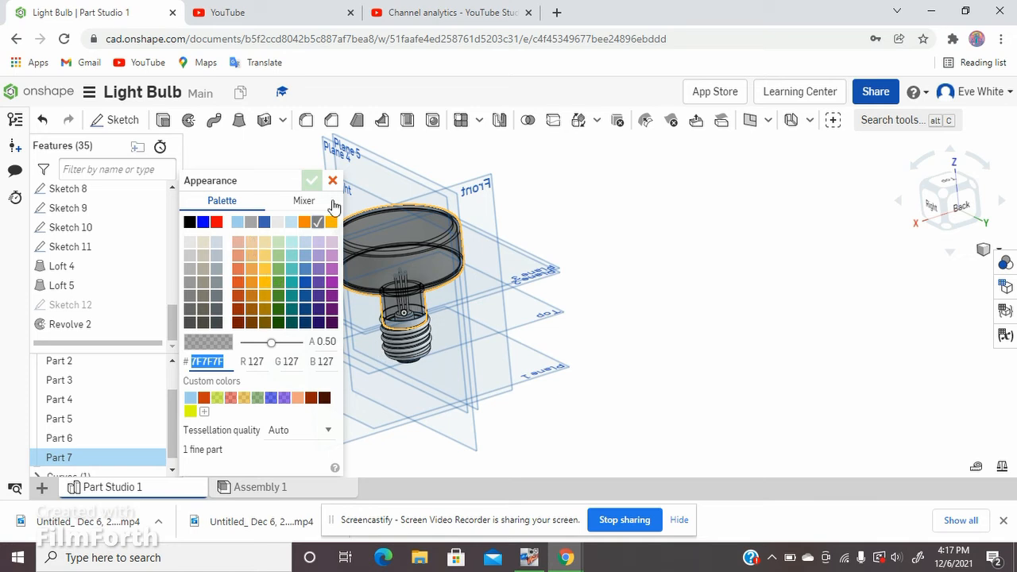
pyautogui.click(302, 200)
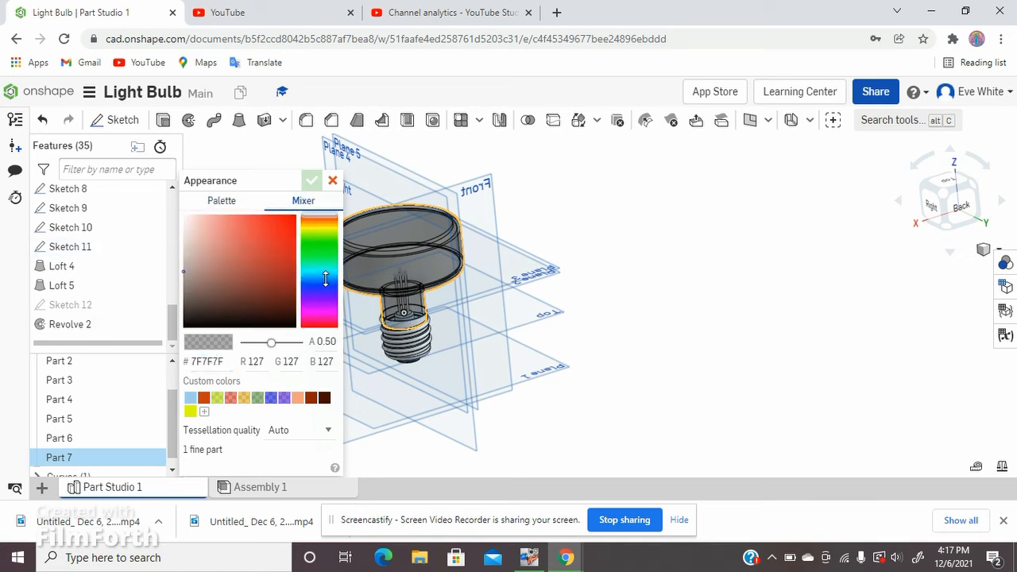
pyautogui.click(325, 278)
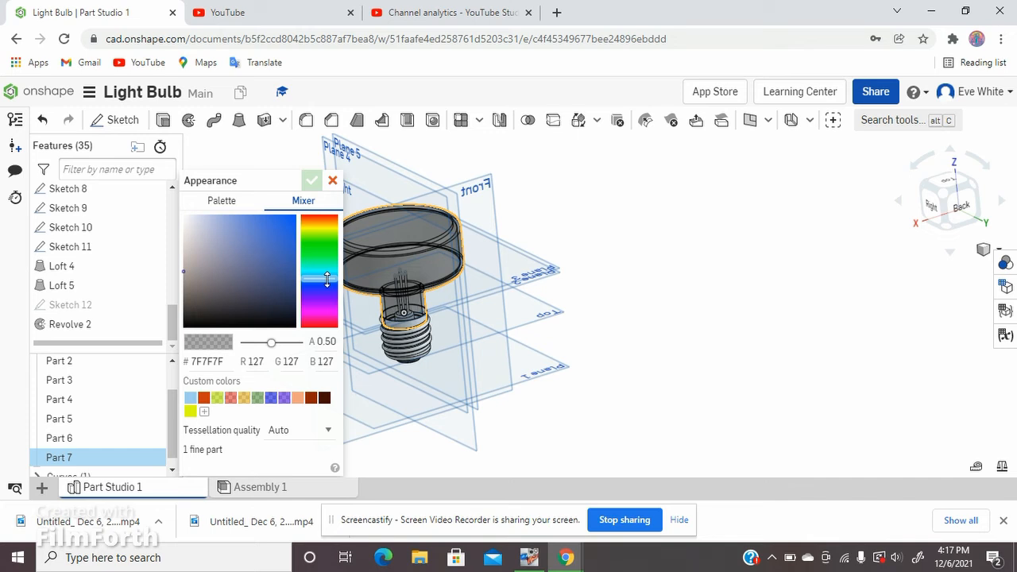
pyautogui.click(315, 229)
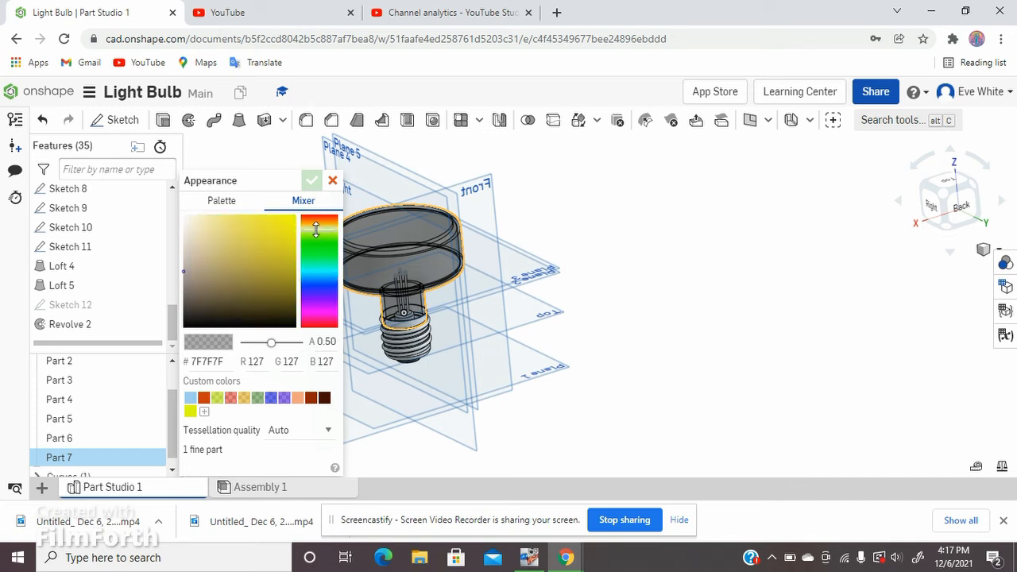
pyautogui.moveTo(215, 246); pyautogui.dragTo(295, 216)
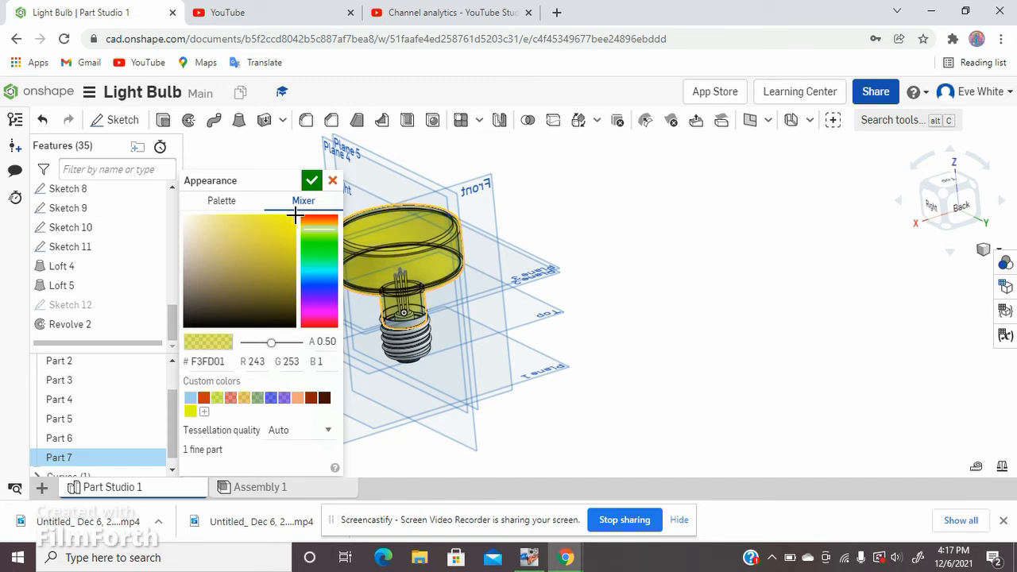
pyautogui.click(331, 220)
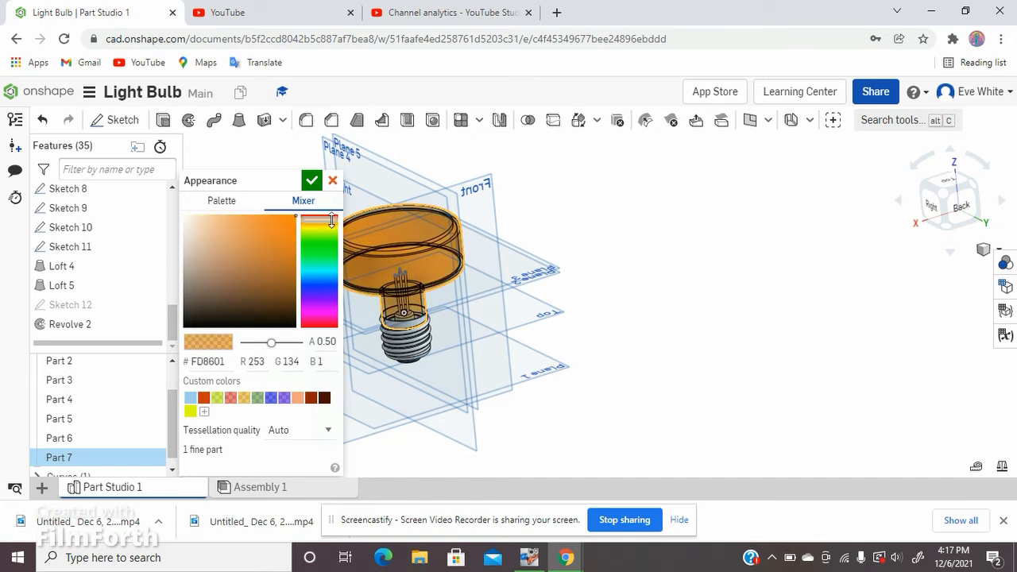
pyautogui.moveTo(331, 220); pyautogui.dragTo(332, 220)
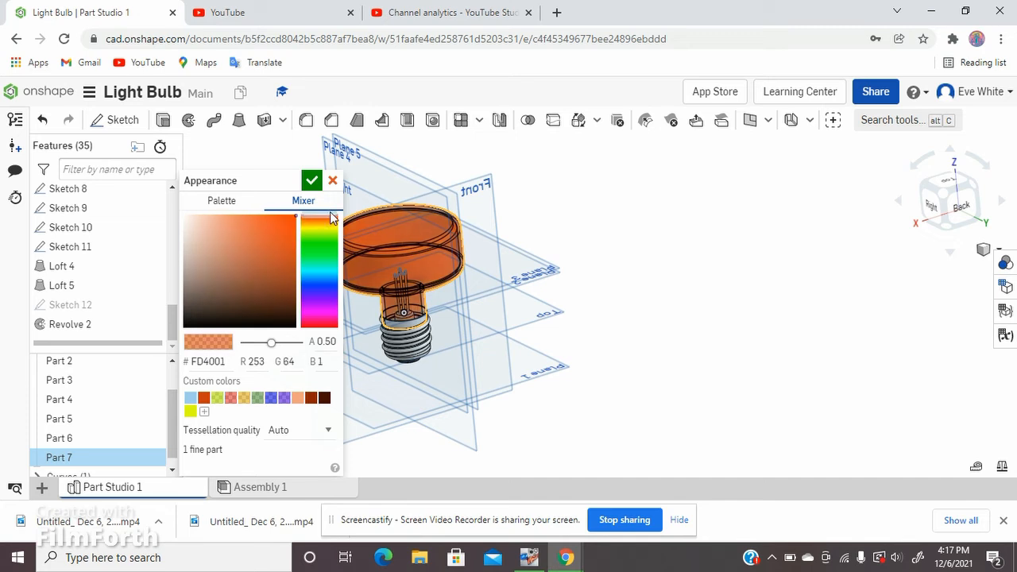
pyautogui.moveTo(326, 221); pyautogui.dragTo(318, 326)
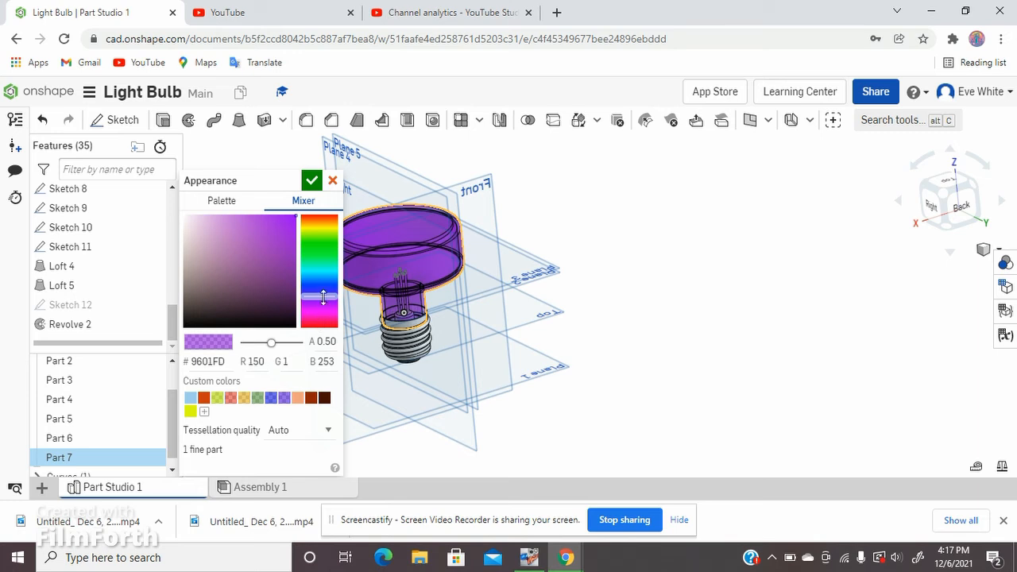
pyautogui.moveTo(323, 297); pyautogui.dragTo(324, 293)
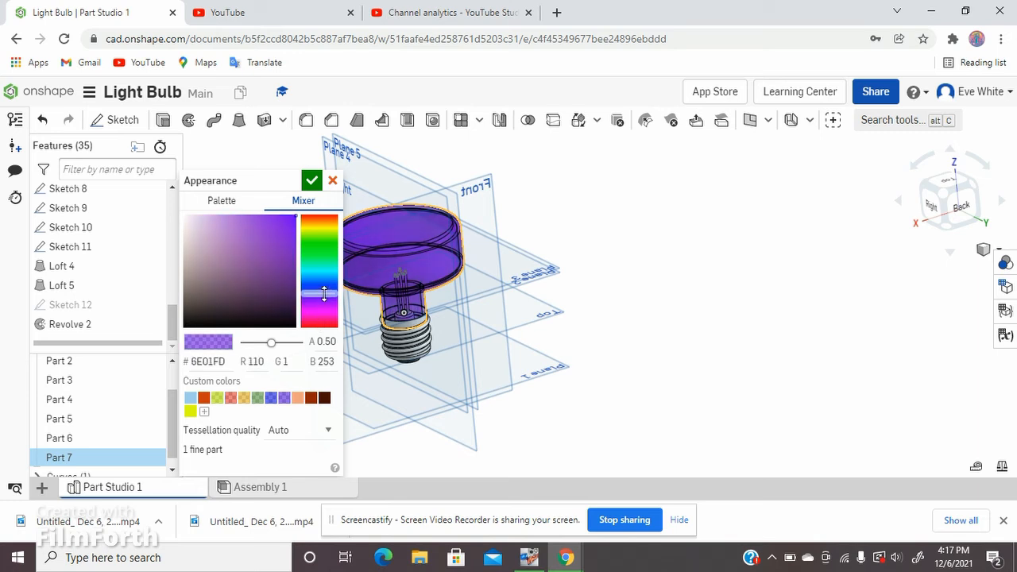
pyautogui.click(311, 181)
# Step: Inspect the colored light bulb straight on from the Right view
pyautogui.moveTo(609, 227); pyautogui.dragTo(627, 187, button='right')
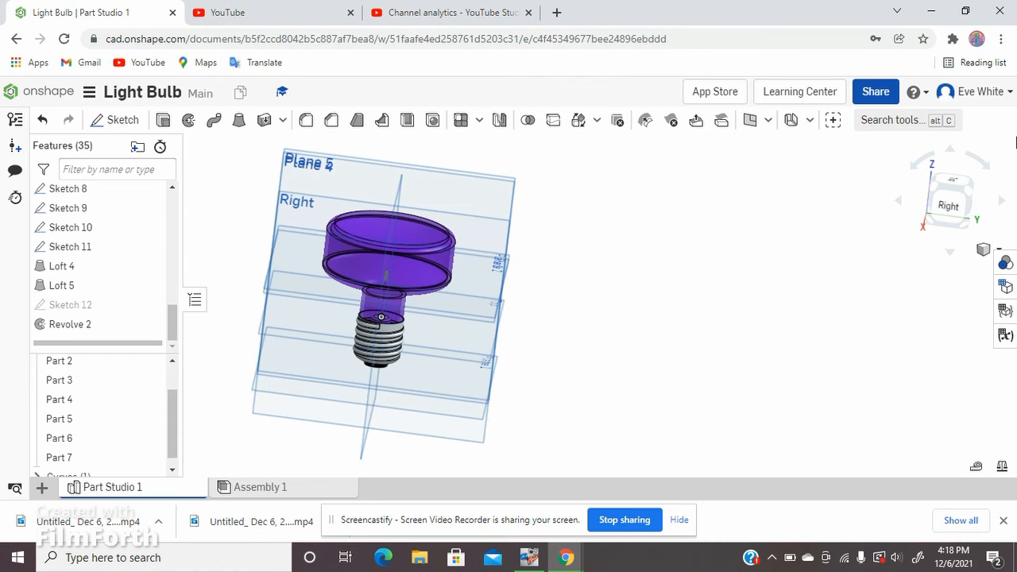
pyautogui.click(949, 205)
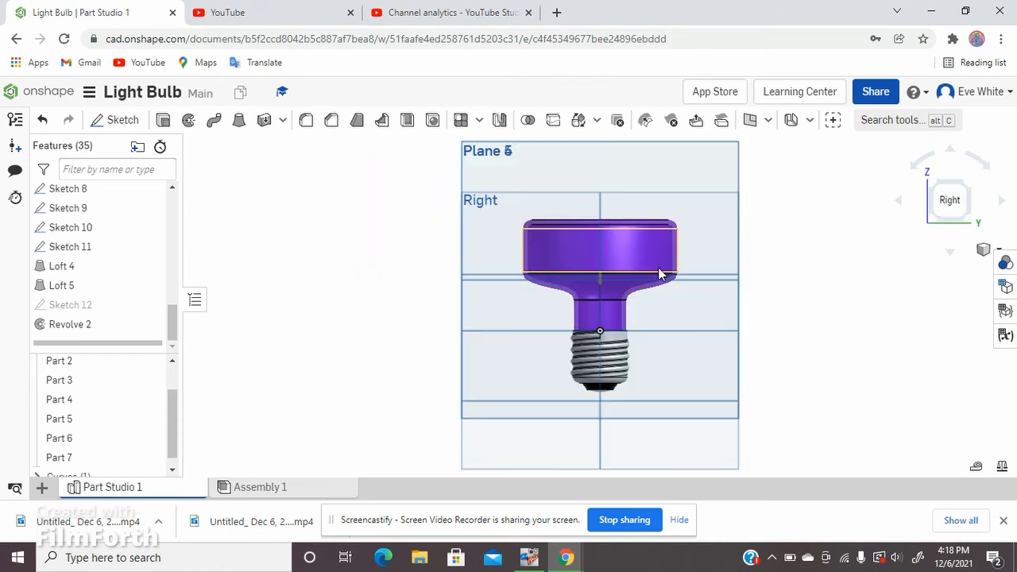
# Step: Rename Part 1, the threaded screw base of the light bulb, as Base
pyautogui.scroll(3, 676, 277)
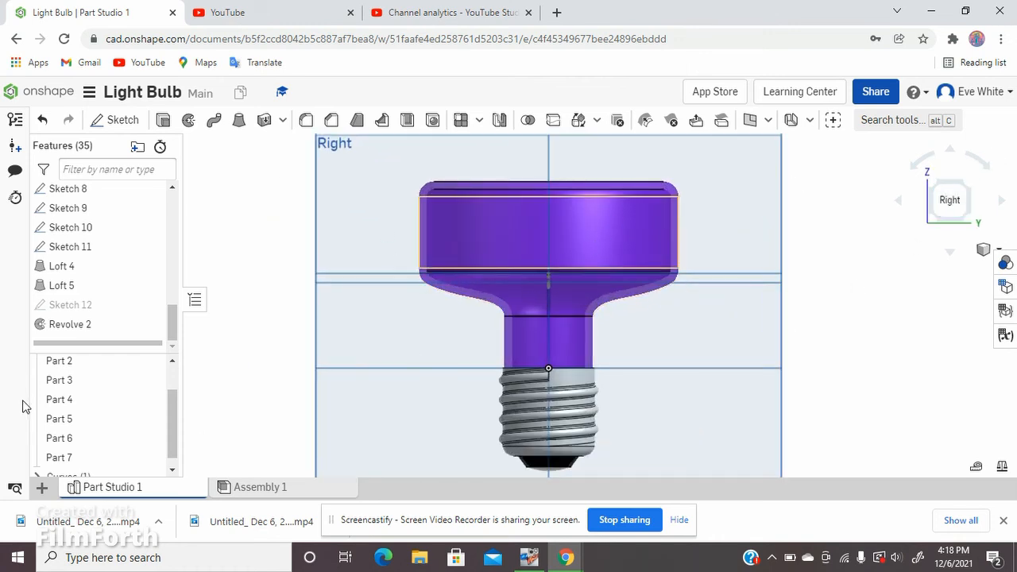
pyautogui.scroll(2, 120, 390)
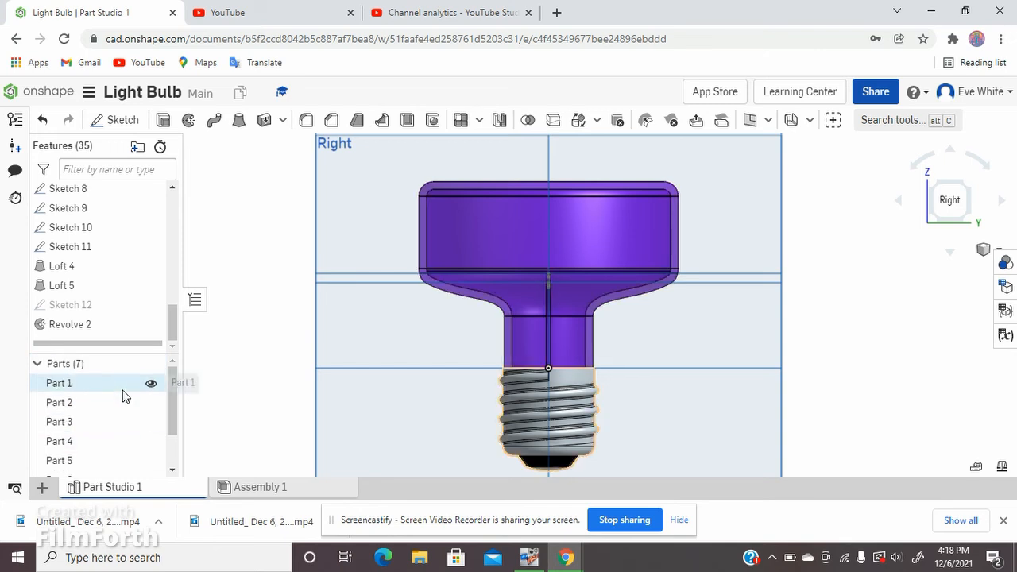
pyautogui.scroll(-2, 123, 421)
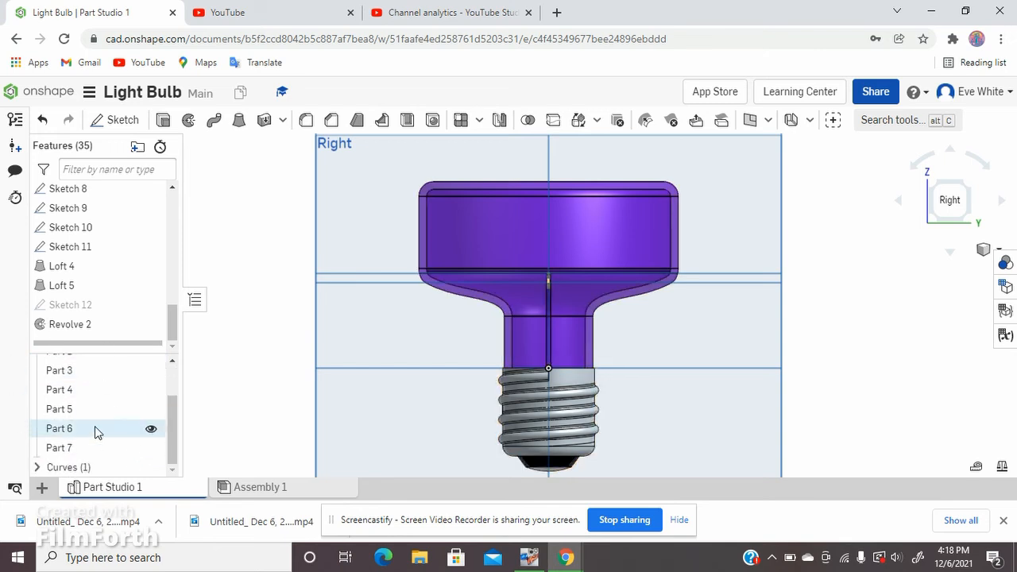
pyautogui.scroll(2, 99, 425)
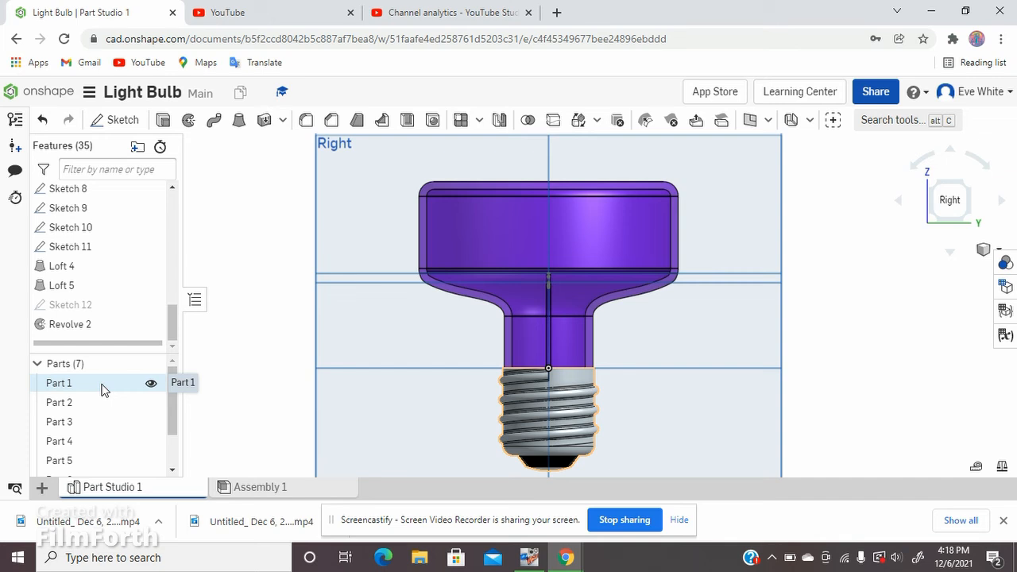
pyautogui.rightClick(102, 387)
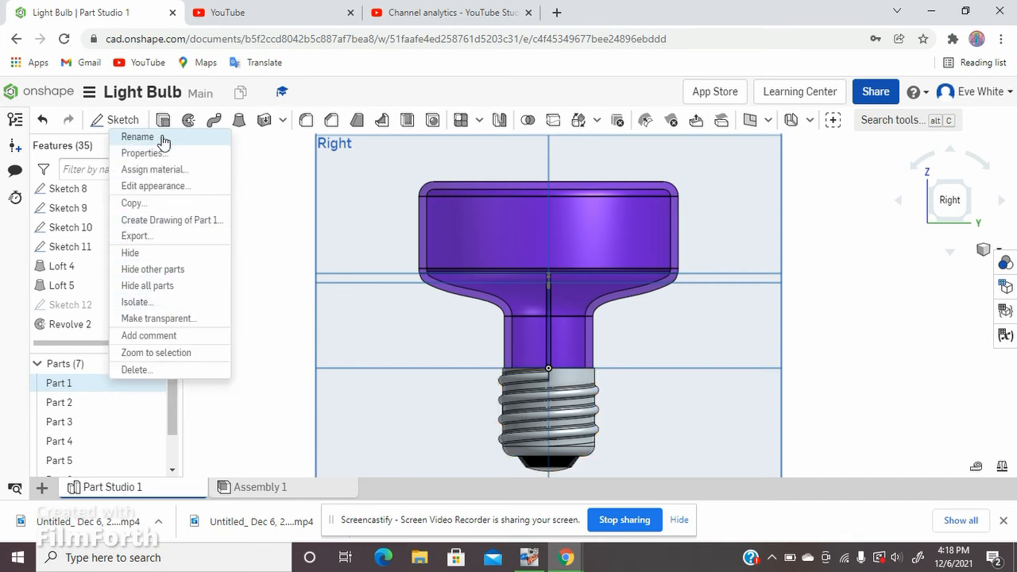
pyautogui.click(137, 136)
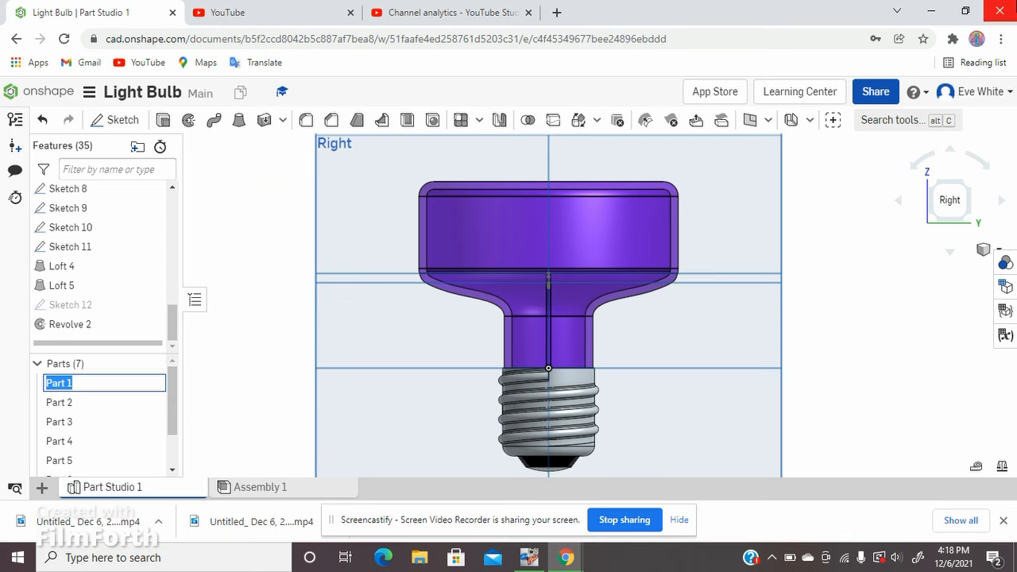
pyautogui.press('BackSpace')
pyautogui.write('Base')
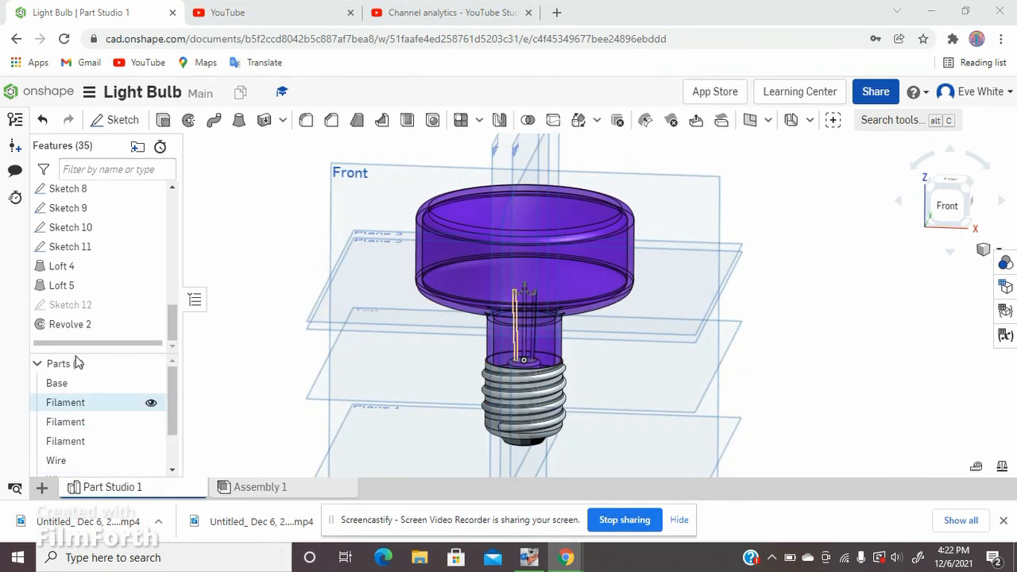
# Step: Review the renamed parts and examine the filaments and wires inside the glass up close and the whole bulb from several angles
pyautogui.scroll(-1, 83, 406)
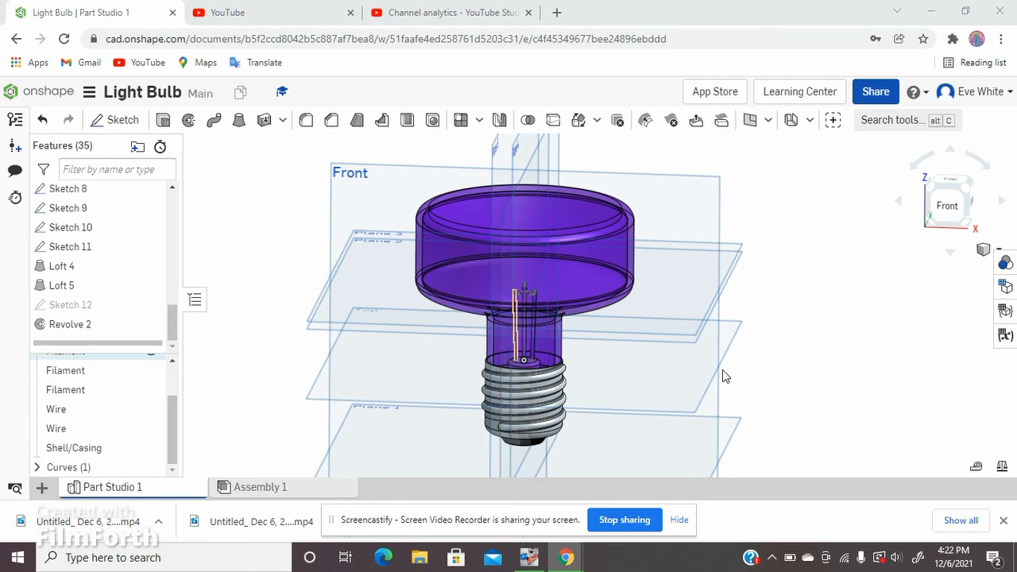
pyautogui.moveTo(648, 417)
pyautogui.mouseDown(button='right')
pyautogui.moveTo(648, 402)
pyautogui.moveTo(631, 415)
pyautogui.moveTo(564, 400)
pyautogui.moveTo(683, 398)
pyautogui.moveTo(662, 386)
pyautogui.moveTo(659, 412)
pyautogui.mouseUp(button='right')
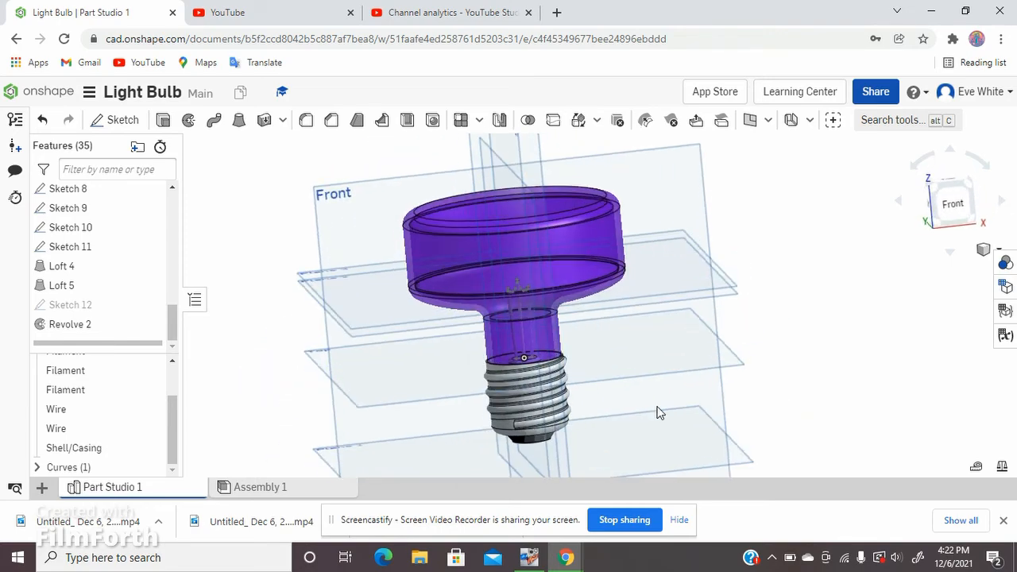
pyautogui.scroll(8, 504, 286)
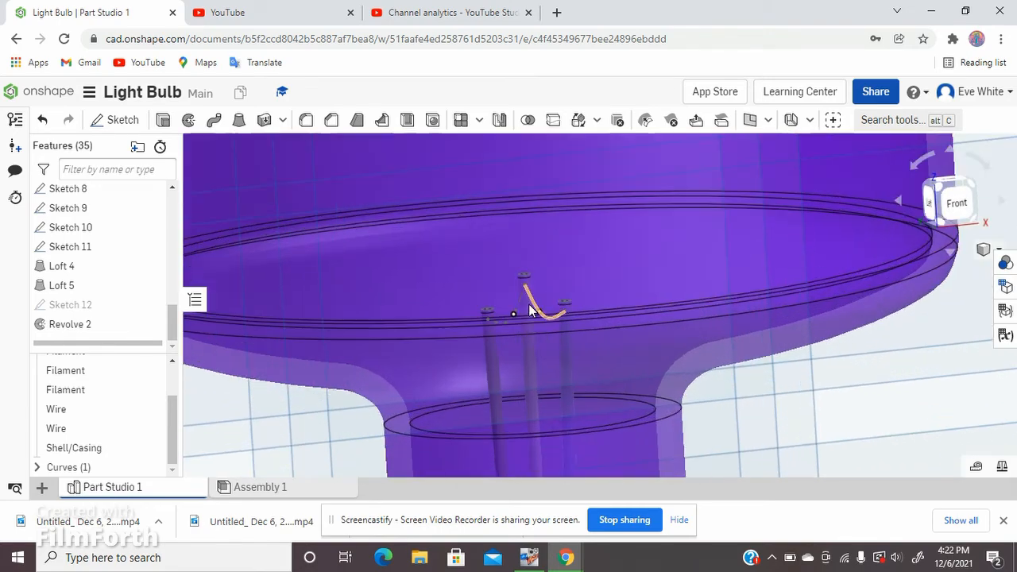
pyautogui.scroll(4, 530, 310)
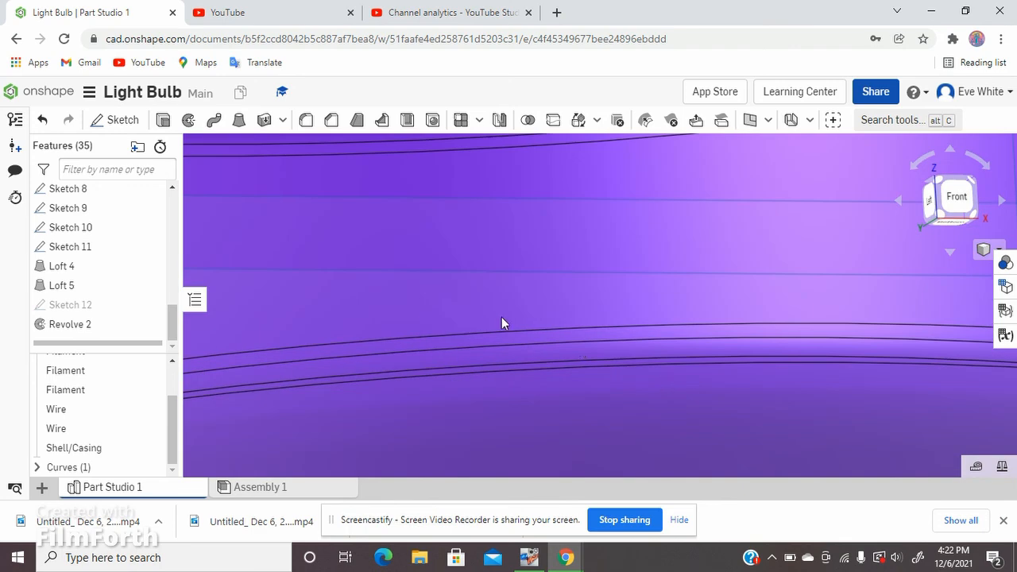
pyautogui.scroll(-5, 481, 312)
pyautogui.scroll(-5, 496, 325)
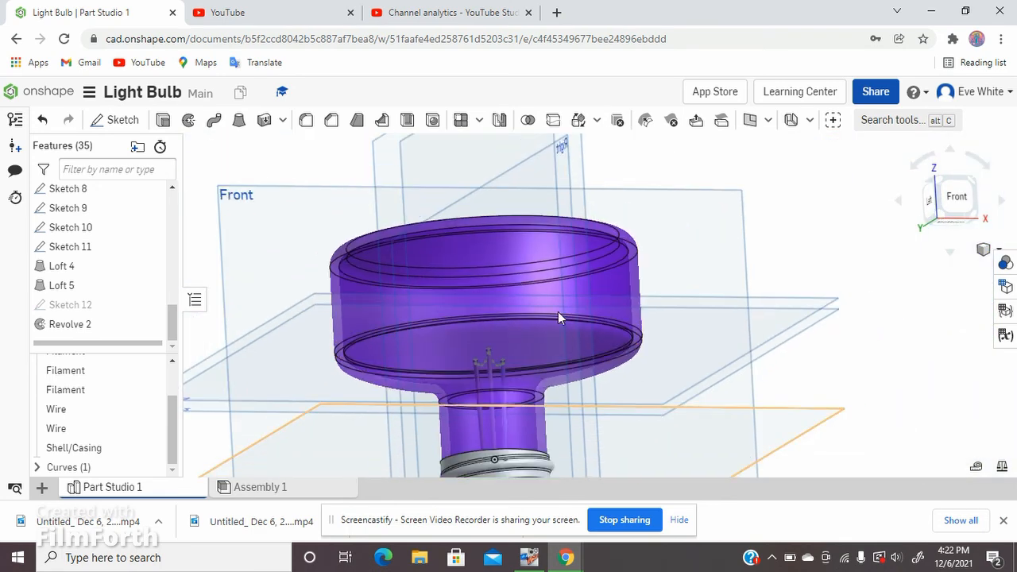
pyautogui.moveTo(718, 369); pyautogui.dragTo(618, 402, button='right')
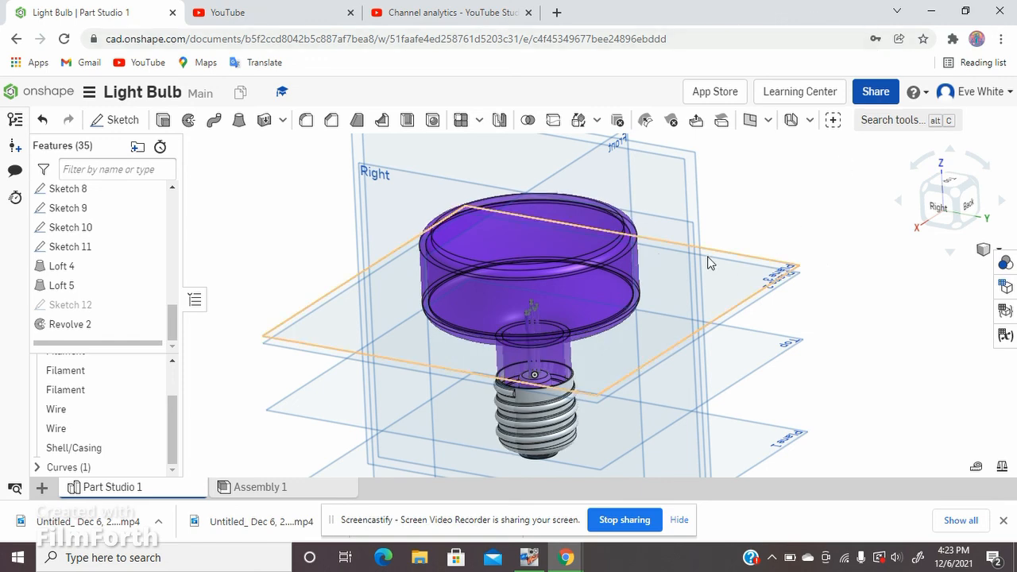
pyautogui.moveTo(336, 263); pyautogui.dragTo(508, 354, button='right')
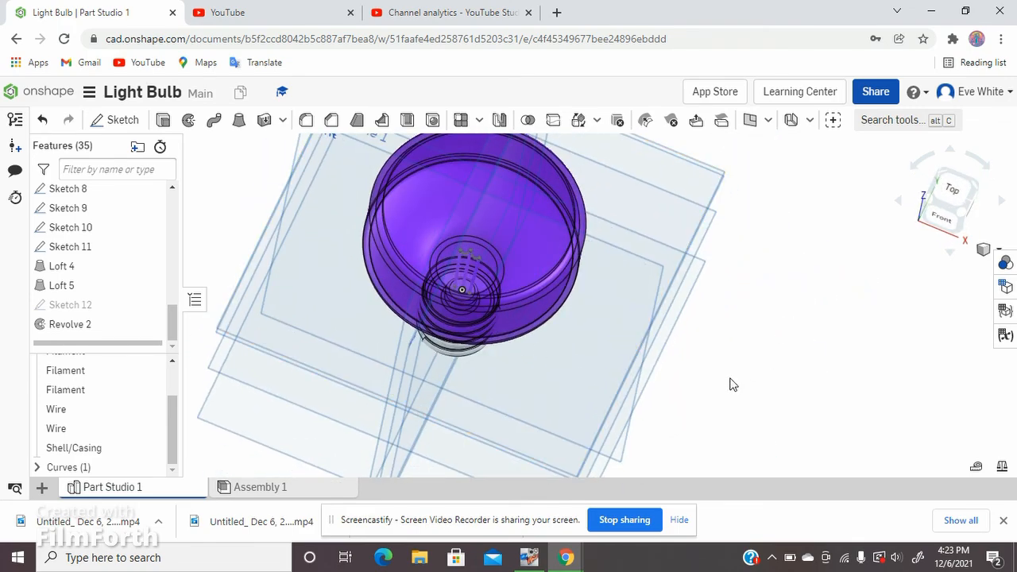
pyautogui.moveTo(731, 384); pyautogui.dragTo(719, 338, button='right')
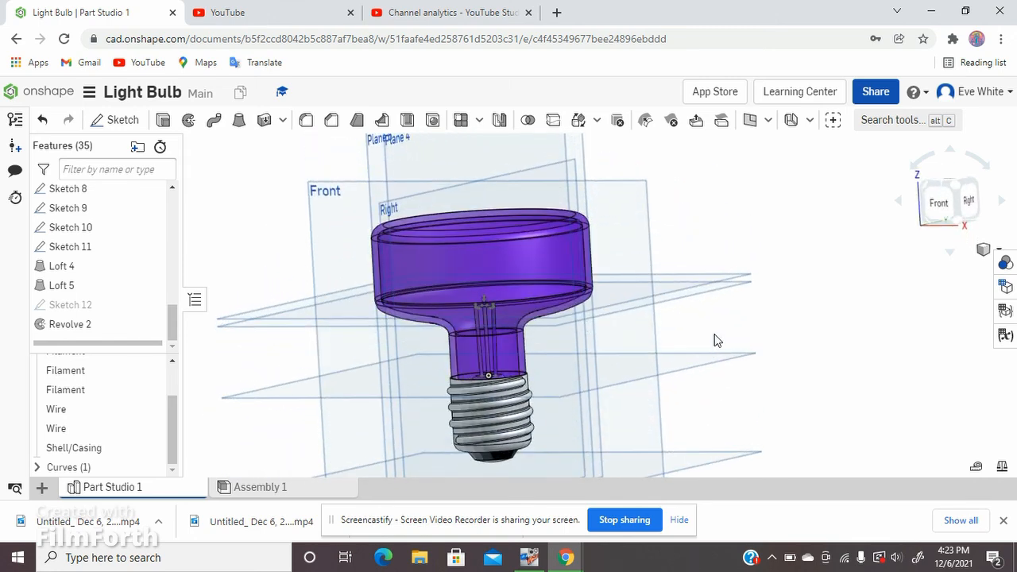